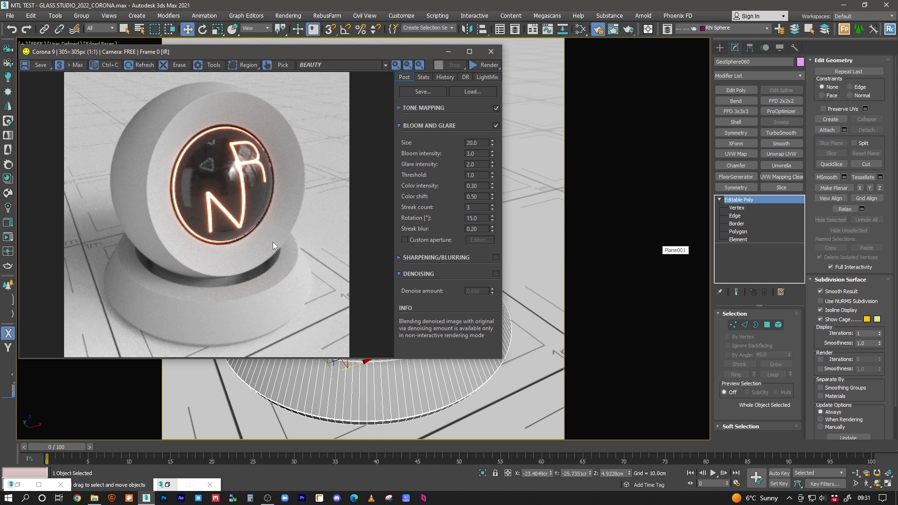
Step: Expand Tone Mapping in the Corona frame buffer, then bring up the Corona Render Setup dialog
click(412, 108)
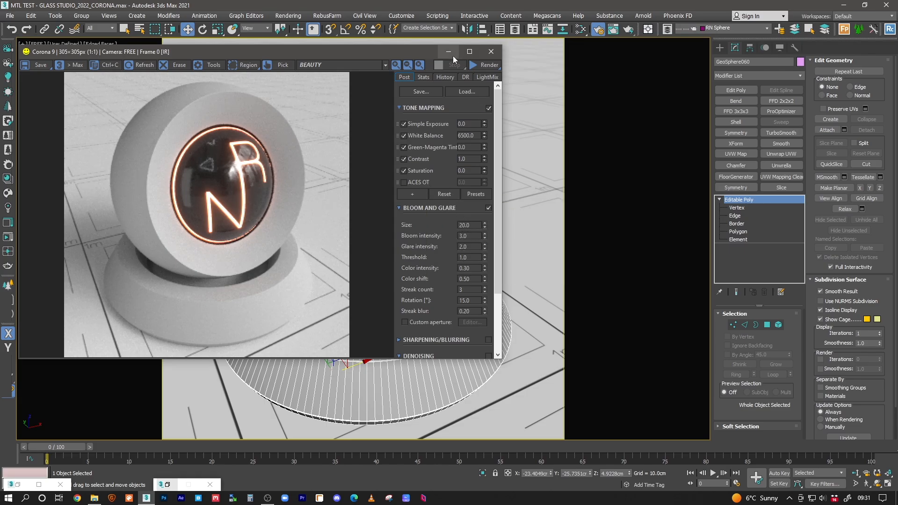
click(598, 32)
click(598, 32)
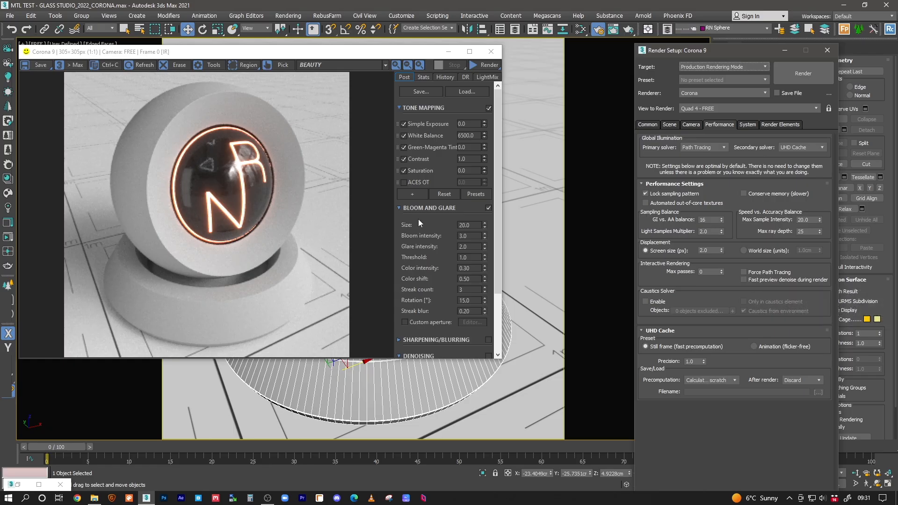
click(448, 51)
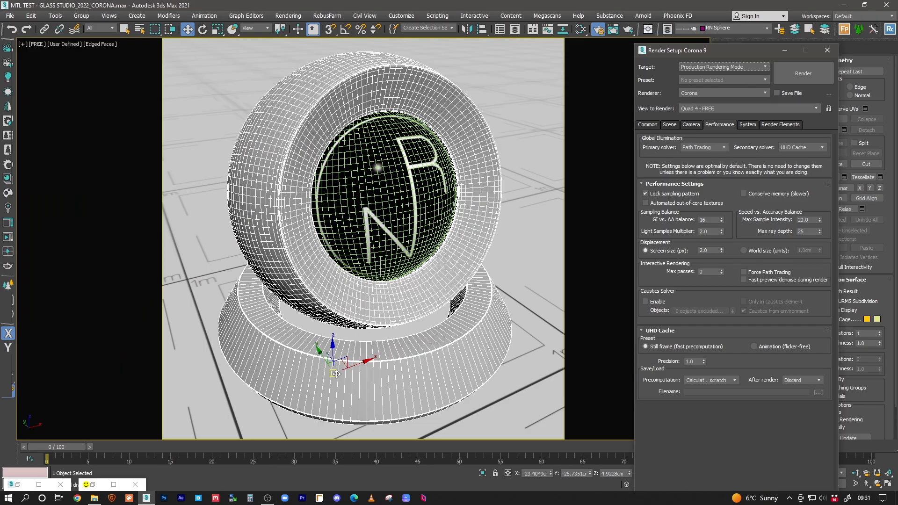
Step: Minimize Render Setup and zoom onto the base in Perspective view without the safe frame
click(372, 323)
key(F3)
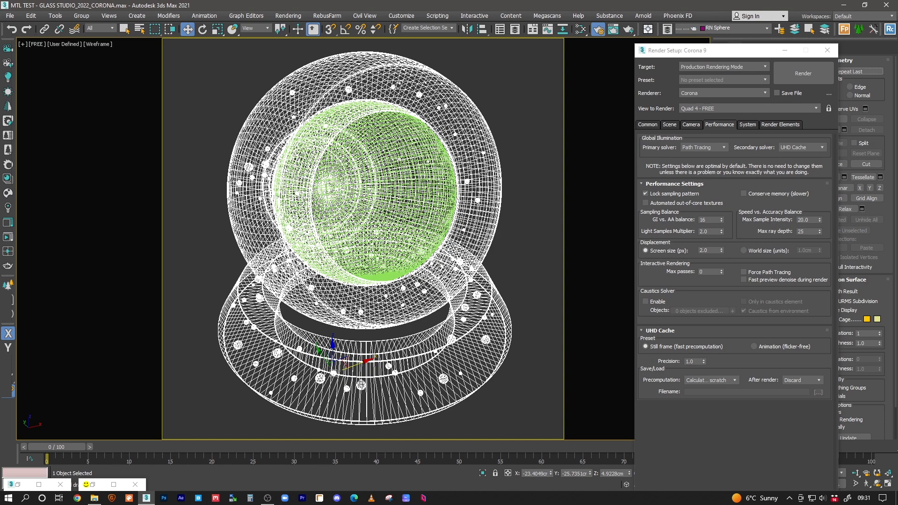
click(784, 50)
key(F3)
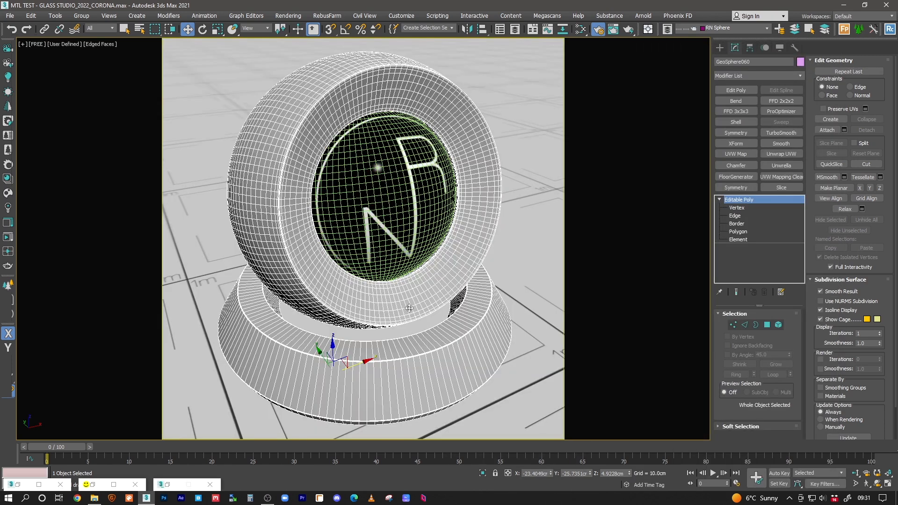
key(p)
key(shift+f)
scroll(394, 319, up, 5)
alt+middle_drag(368, 311, 444, 280)
Step: In Element mode, select the base and then the small bubble spheres inside it
click(778, 325)
click(430, 361)
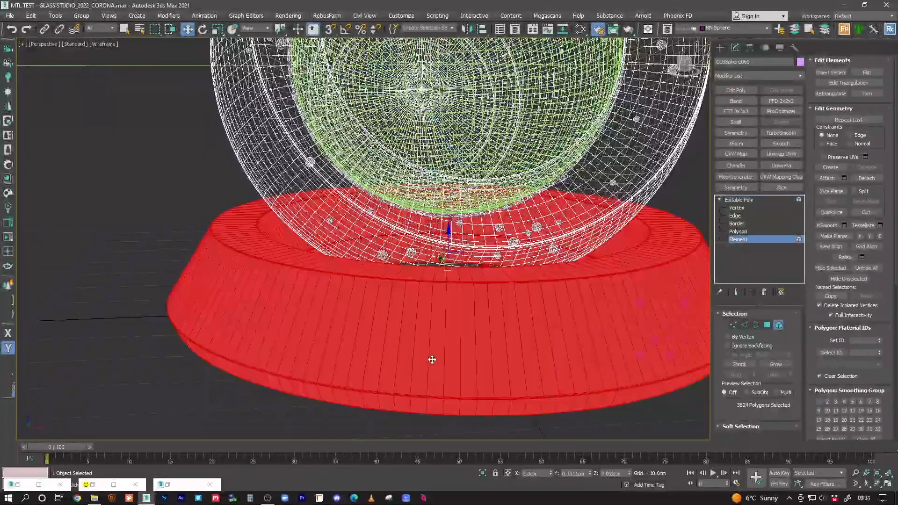
key(F3)
key(F3)
scroll(321, 350, up, 2)
ctrl+click(311, 283)
click(236, 292)
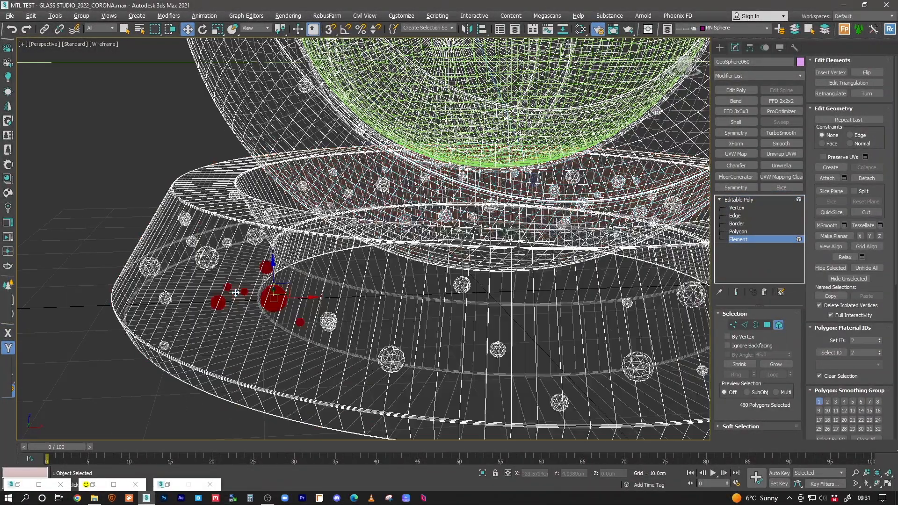
Step: Look down onto the glass base, then exit element editing and return to the FREE camera view
scroll(276, 301, up, 8)
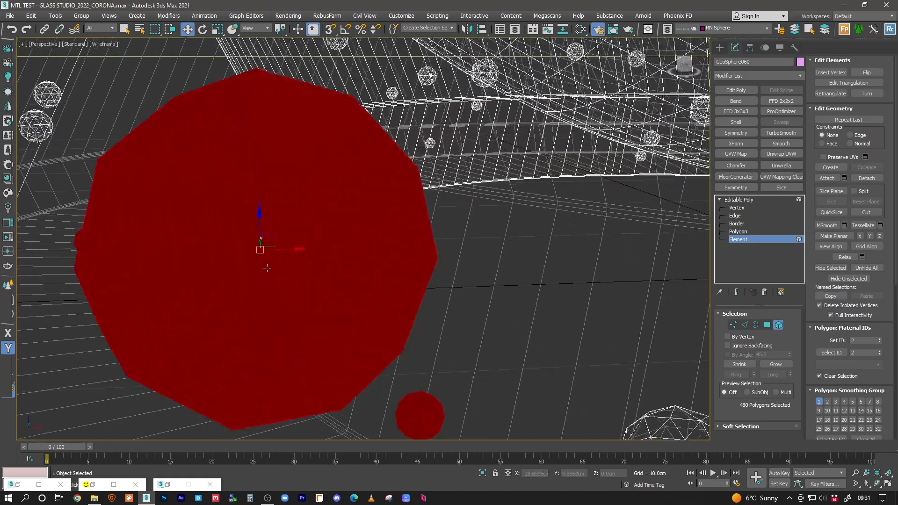
scroll(281, 285, up, 2)
scroll(281, 285, down, 1)
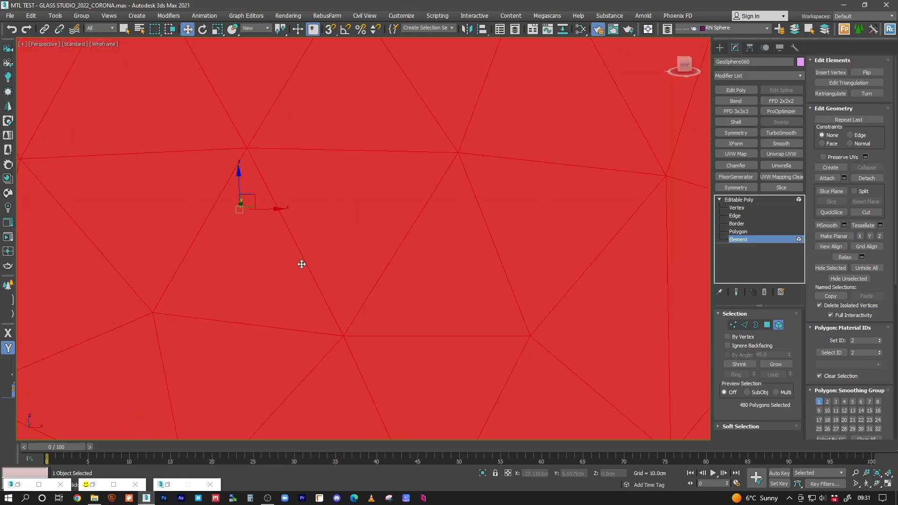
scroll(269, 255, down, 5)
scroll(276, 248, down, 3)
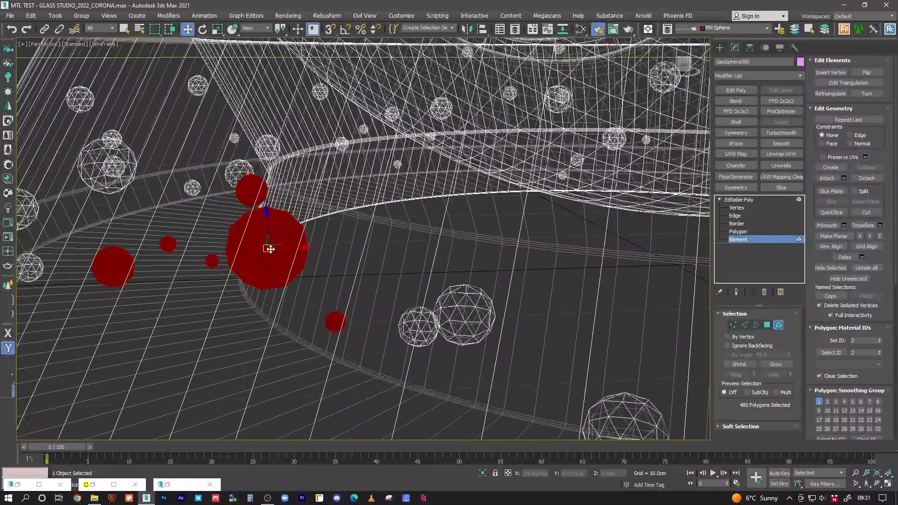
alt+middle_drag(290, 250, 304, 281)
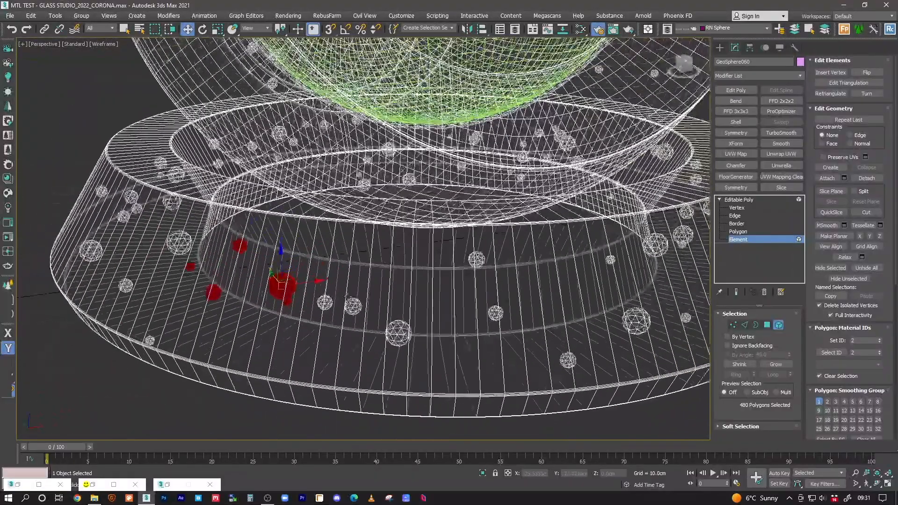
click(739, 200)
key(c)
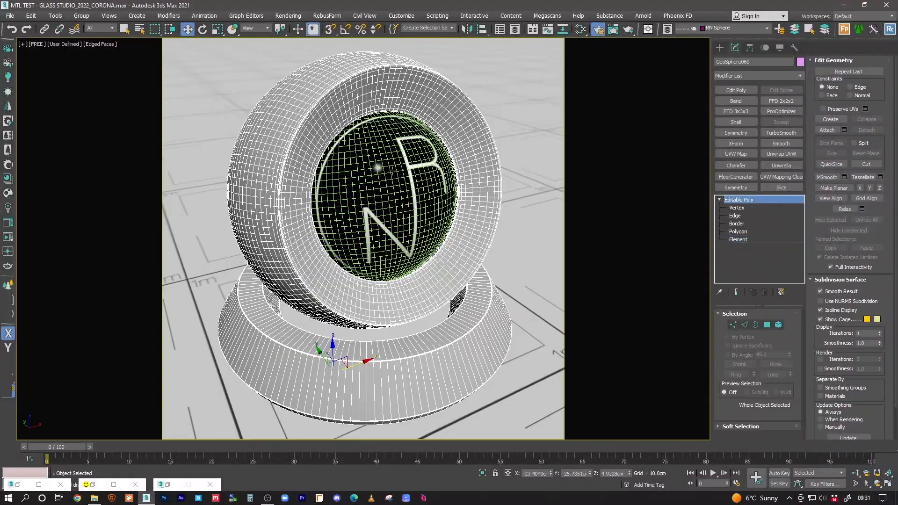
Step: Add a CoronaLegacyMtl node in the Slate Material Editor and set its diffuse to near black
click(581, 31)
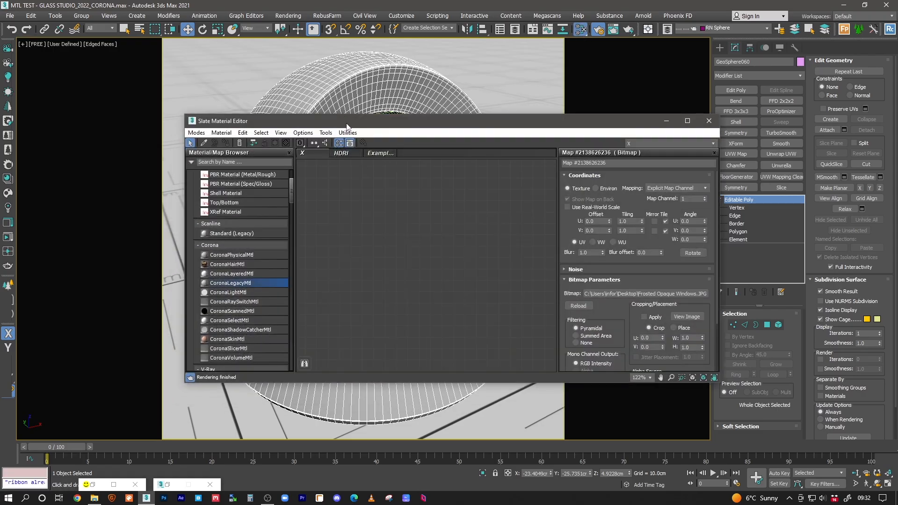
drag(349, 122, 346, 93)
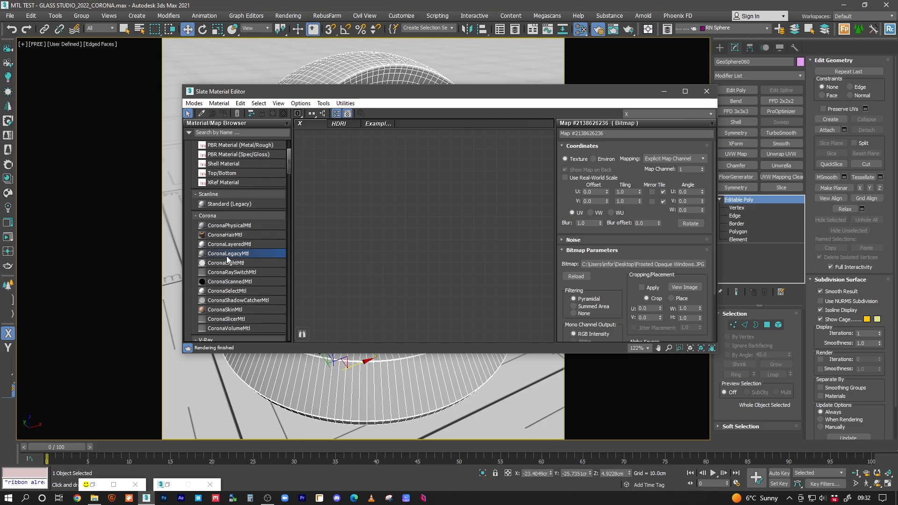
drag(239, 255, 419, 196)
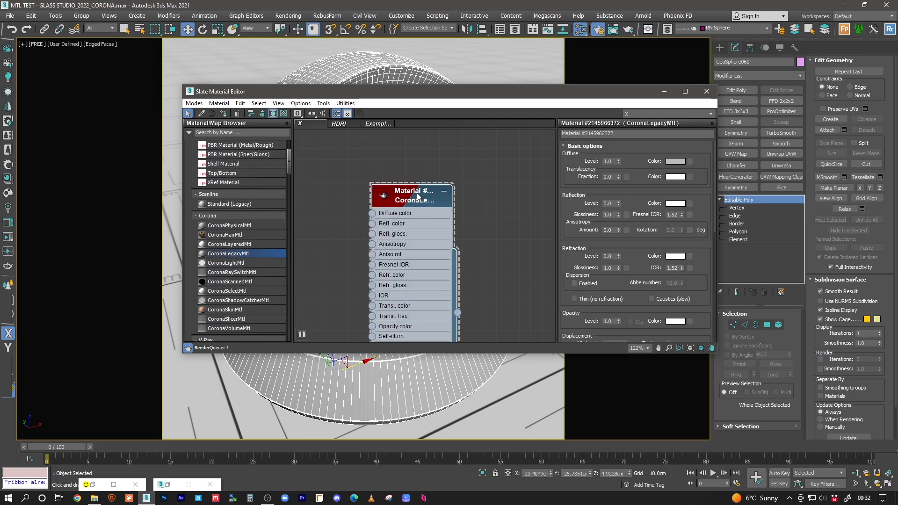
click(676, 162)
double_click(376, 108)
text(1)
click(346, 143)
Step: Set the material's reflection level and refraction level both to 1.0
double_click(608, 203)
text(1)
double_click(609, 256)
text(1)
key(Return)
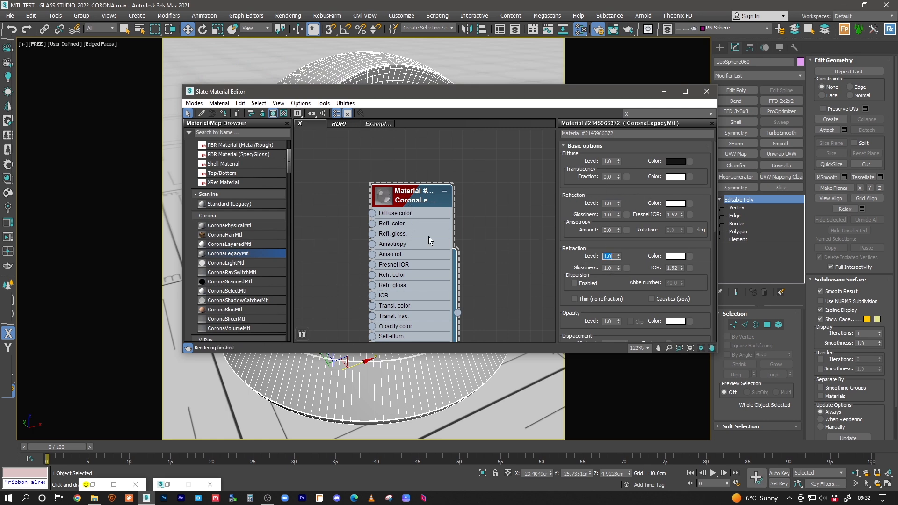
Step: Show a large preview sphere on the material node, arrange the node and editor, and bring up the interactive render
double_click(395, 205)
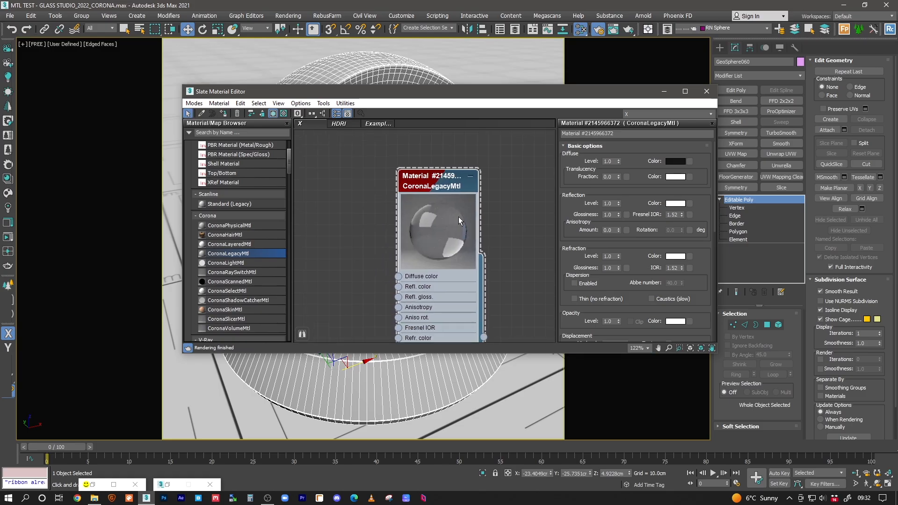
drag(453, 188, 456, 171)
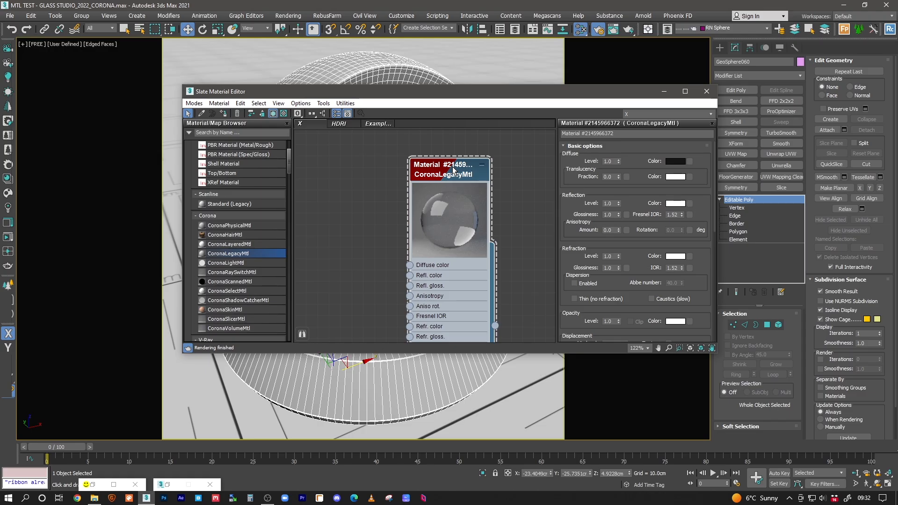
drag(457, 176, 425, 176)
scroll(429, 189, down, 2)
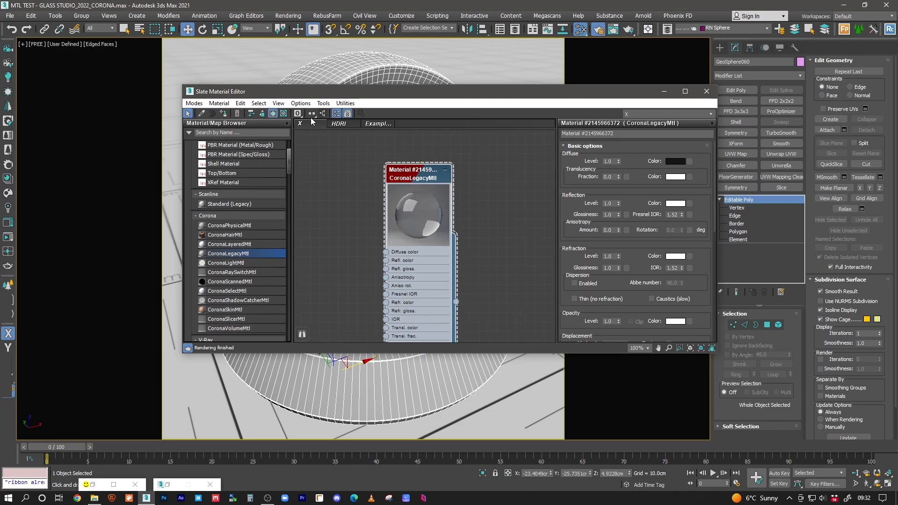
mouse_move(298, 88)
mouse_down()
mouse_move(292, 110)
mouse_move(297, 103)
mouse_up()
click(7, 238)
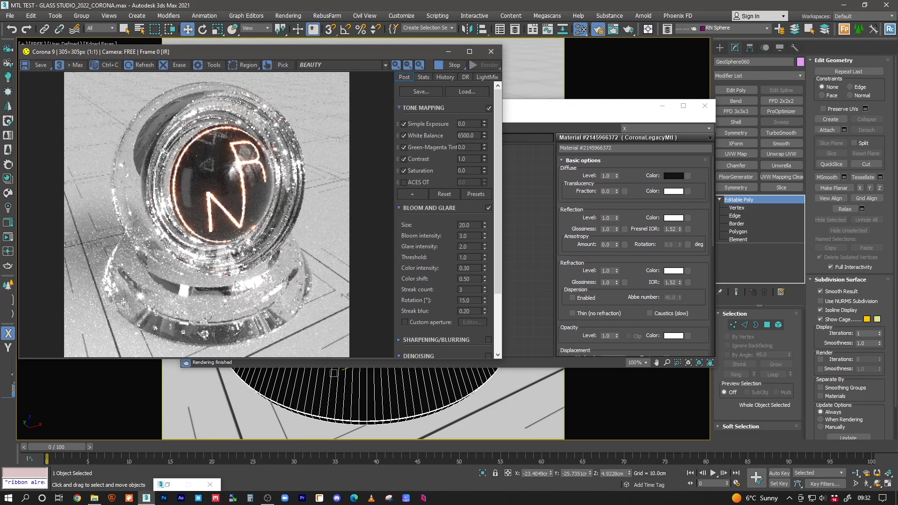
Step: Zoom into the Corona render to check the glass base, put away the material editor, and zoom back out
scroll(207, 336, up, 1)
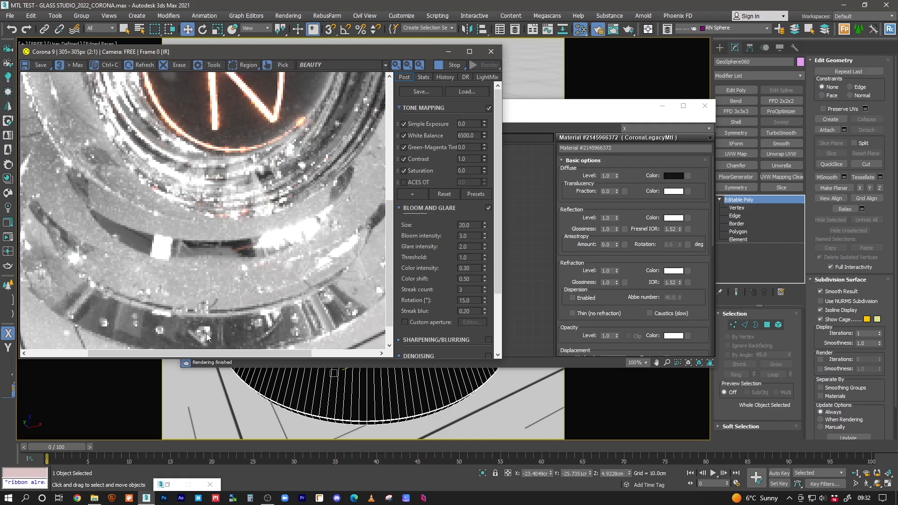
click(662, 105)
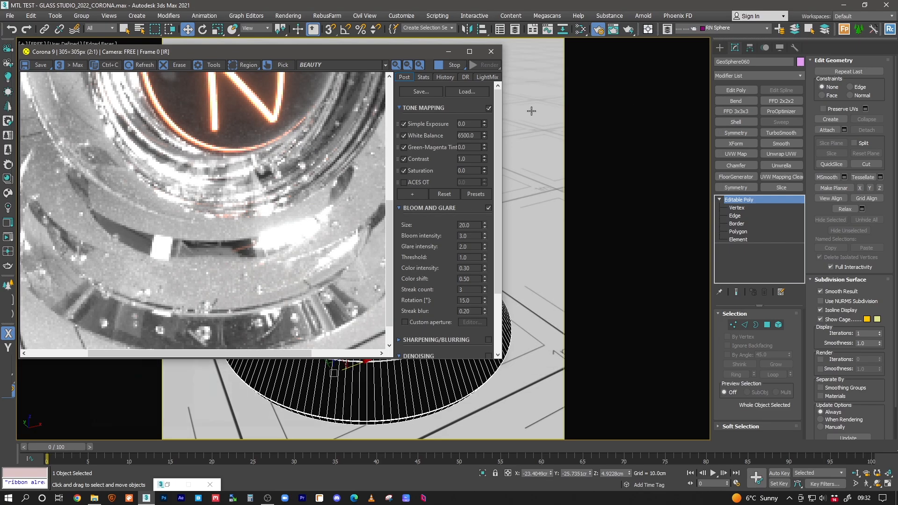
scroll(209, 330, down, 1)
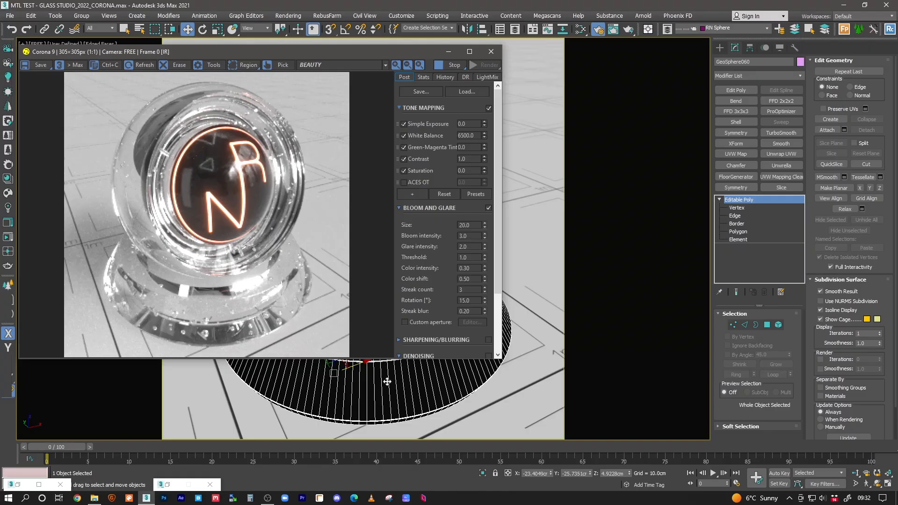
Step: Select all elements except the outer glass shell and base, then reopen the interactive Corona render
click(778, 325)
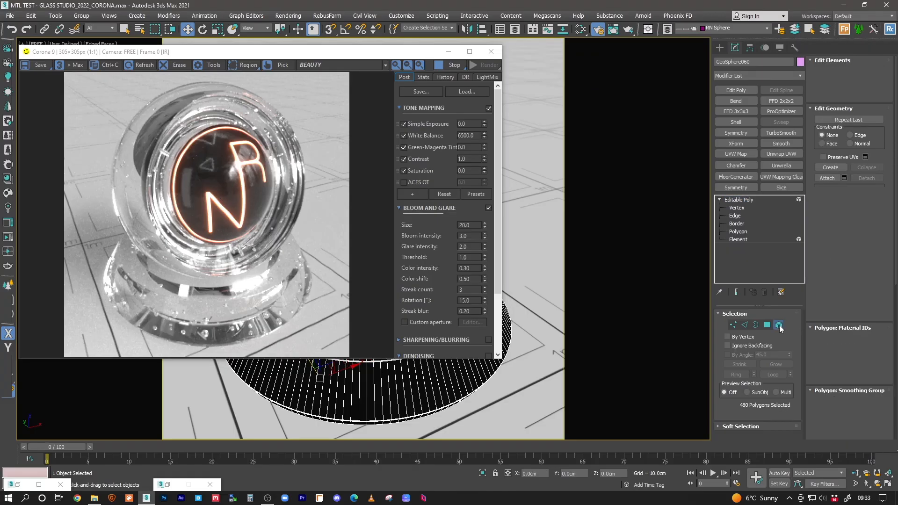
drag(394, 392, 444, 366)
alt+drag(393, 429, 395, 411)
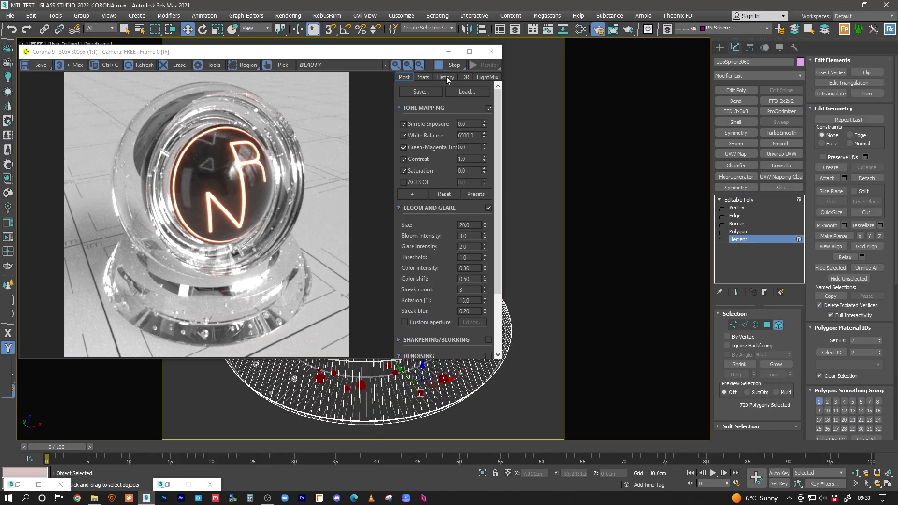
click(448, 52)
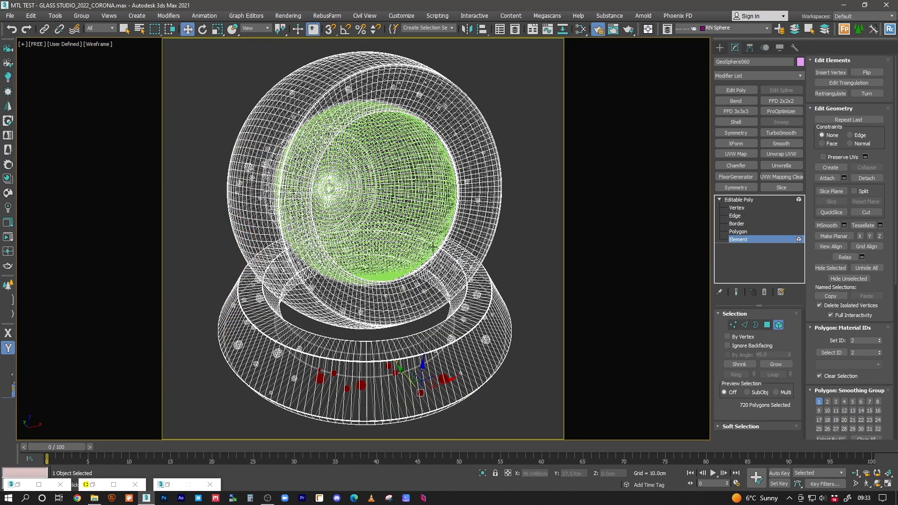
key(ctrl+a)
alt+click(340, 100)
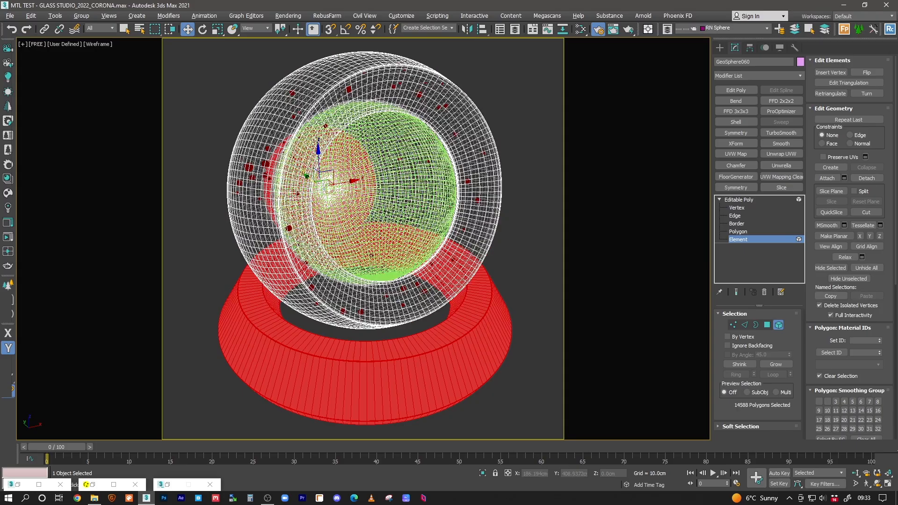
alt+click(302, 345)
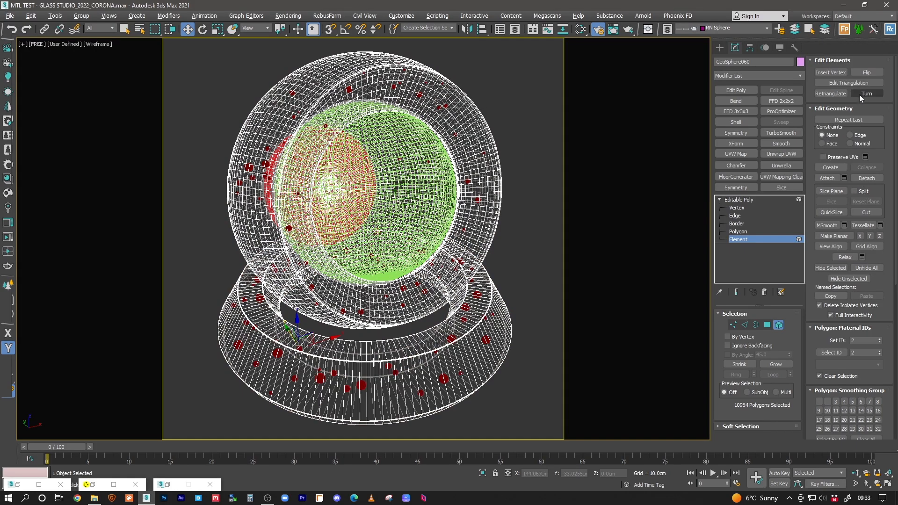
click(9, 238)
Step: Flip the normals of the selected elements, test-move one element, and undo the move
click(866, 73)
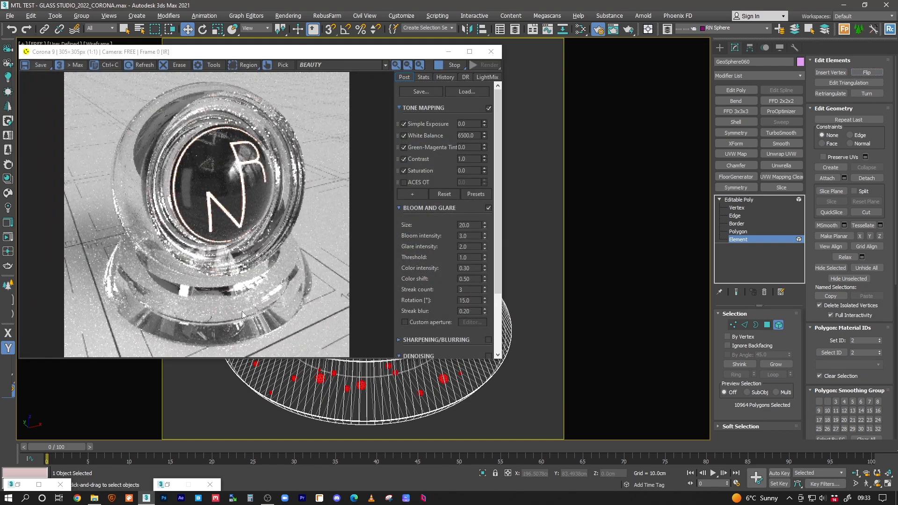
scroll(191, 318, up, 1)
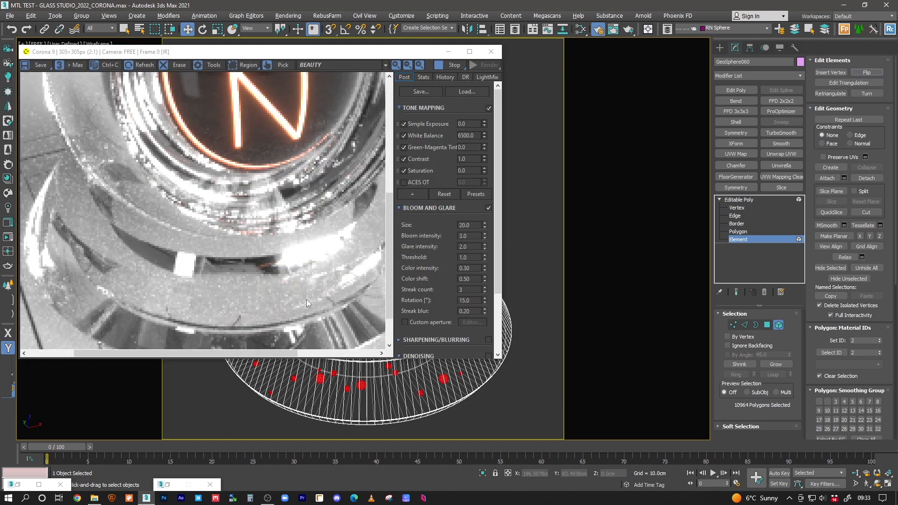
scroll(182, 295, down, 1)
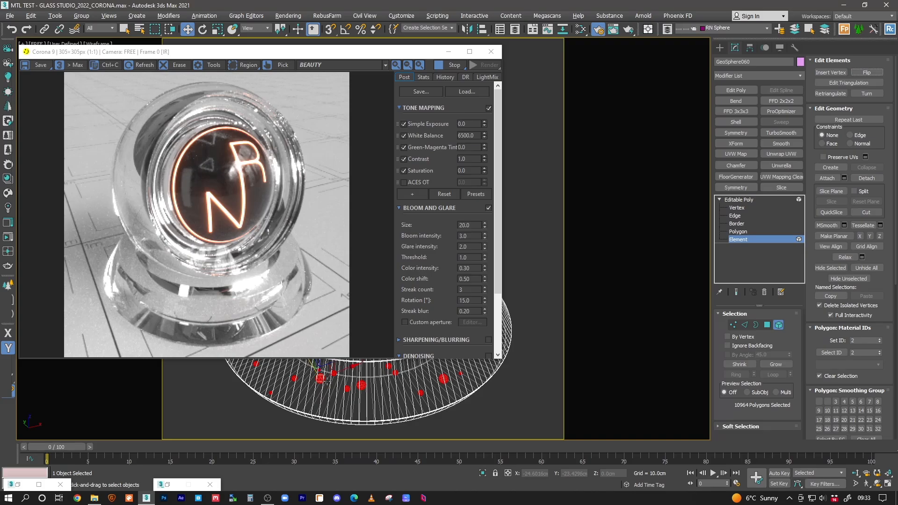
drag(320, 379, 318, 381)
drag(320, 381, 443, 394)
key(ctrl+z)
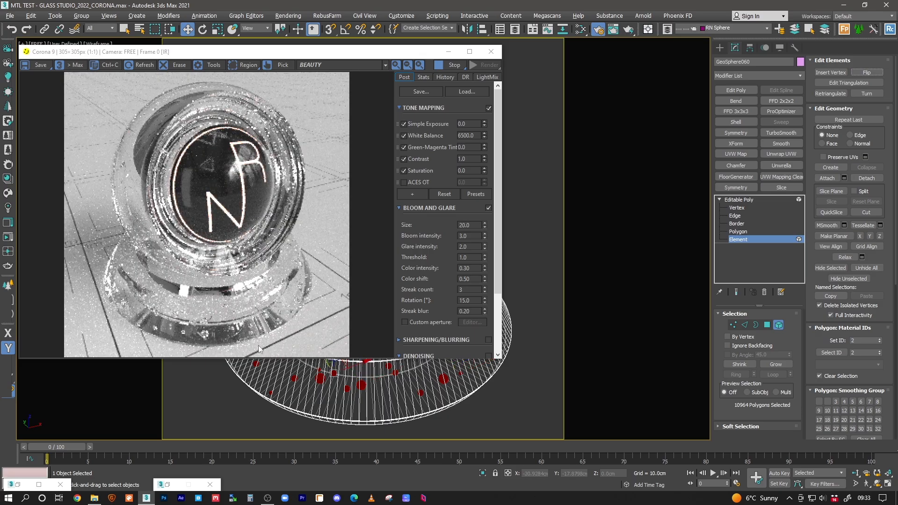
scroll(230, 312, up, 1)
drag(230, 312, 251, 281)
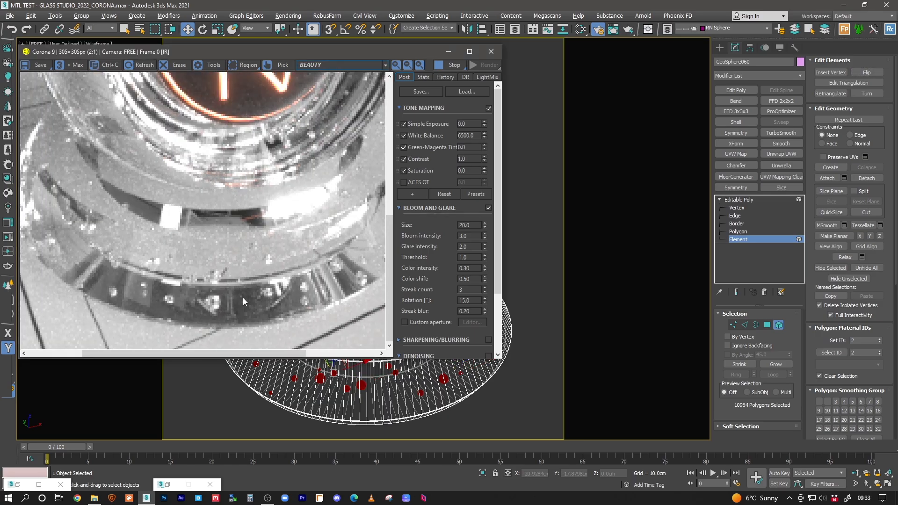
scroll(245, 301, down, 1)
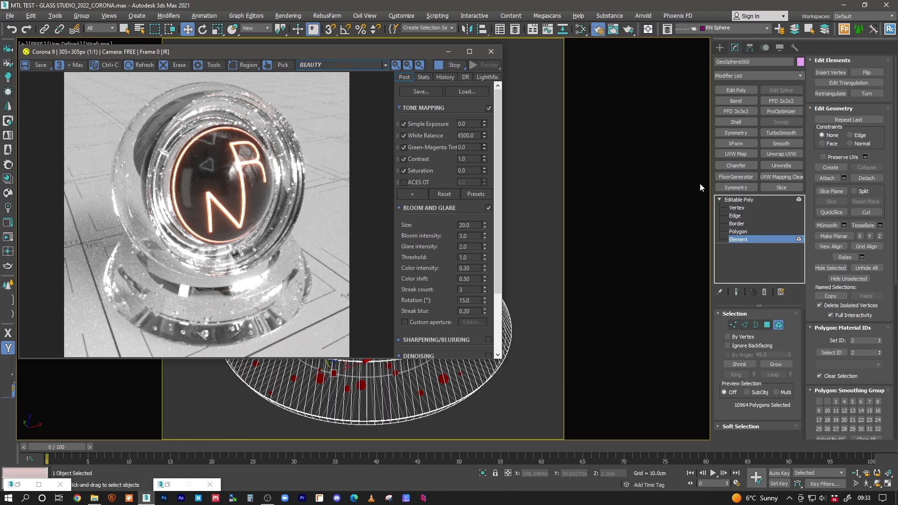
Step: Exit element editing and restore the Corona Render Setup showing Performance settings
click(737, 199)
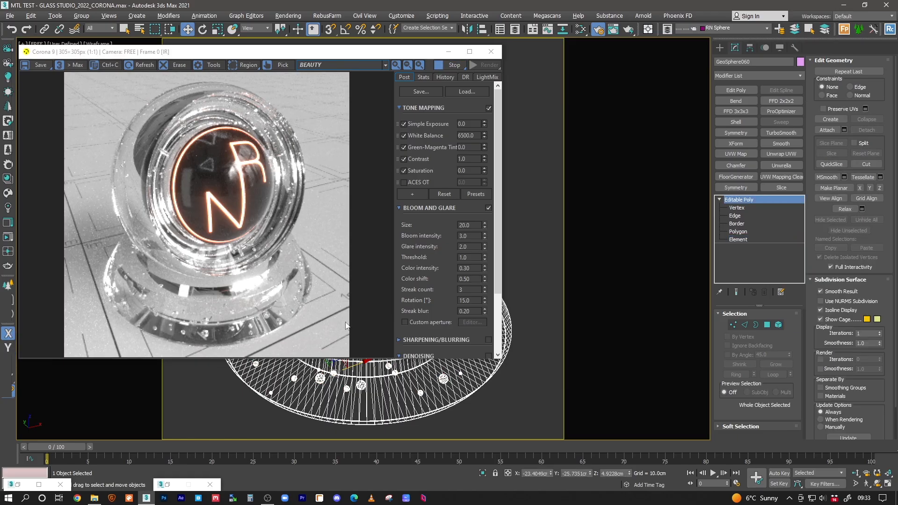
drag(340, 52, 342, 52)
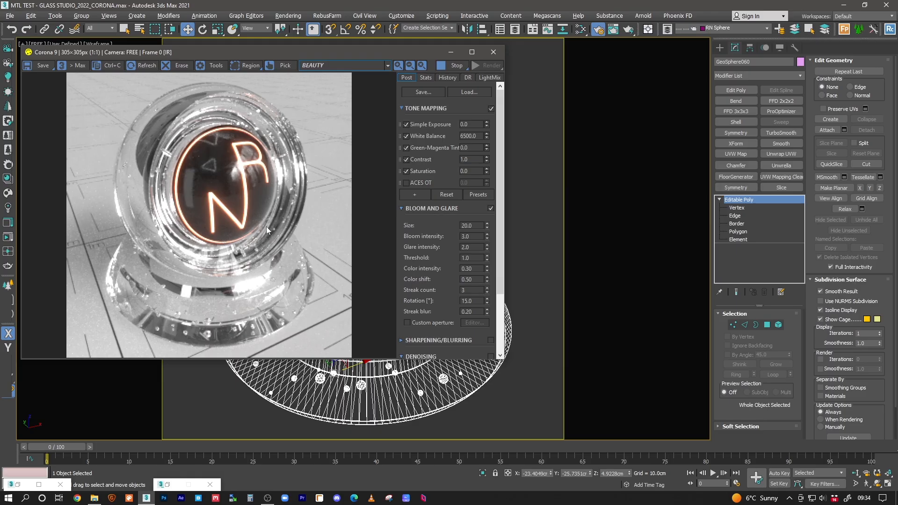
click(598, 31)
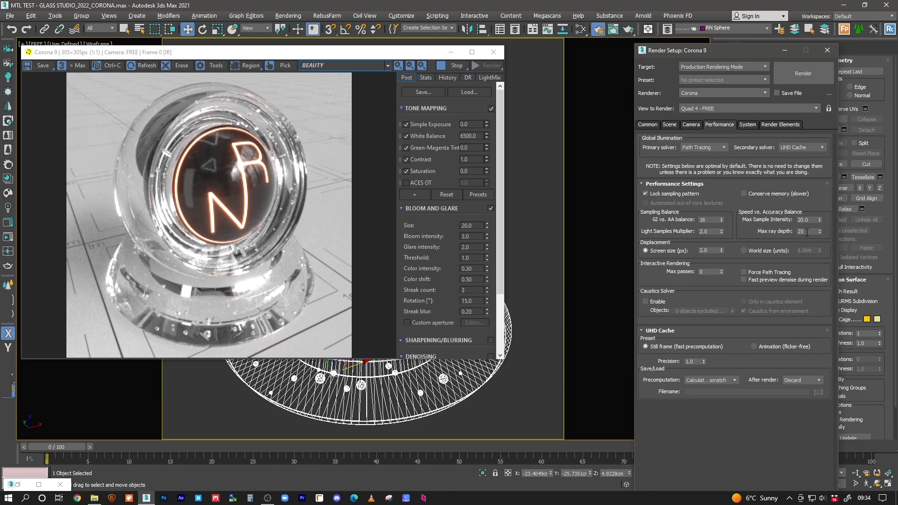
Step: Step the Corona max ray depth through 1, 2 and 3, ending on 5
click(806, 232)
text(1)
key(Return)
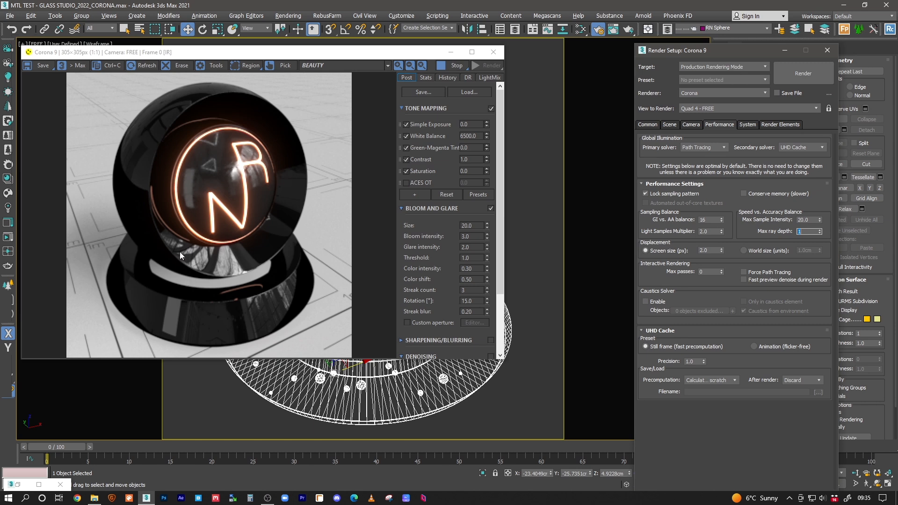
text(2)
key(Return)
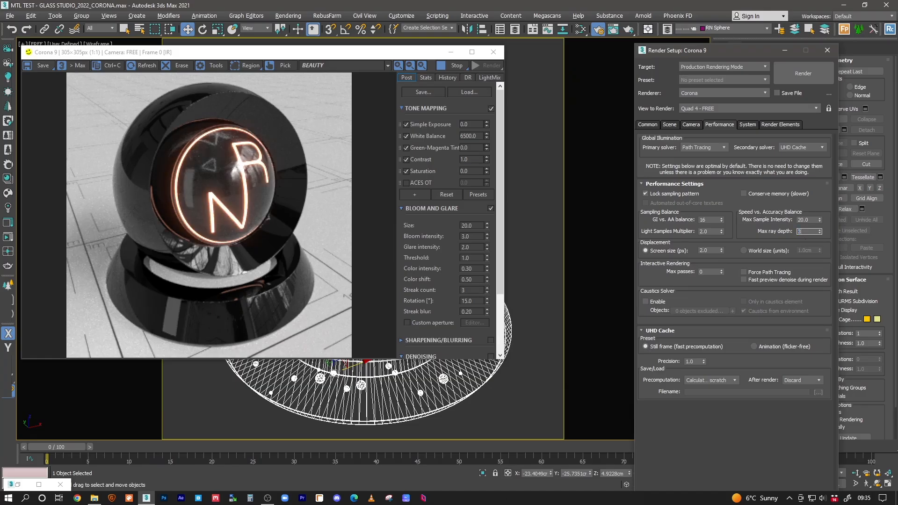
text(3)
key(Return)
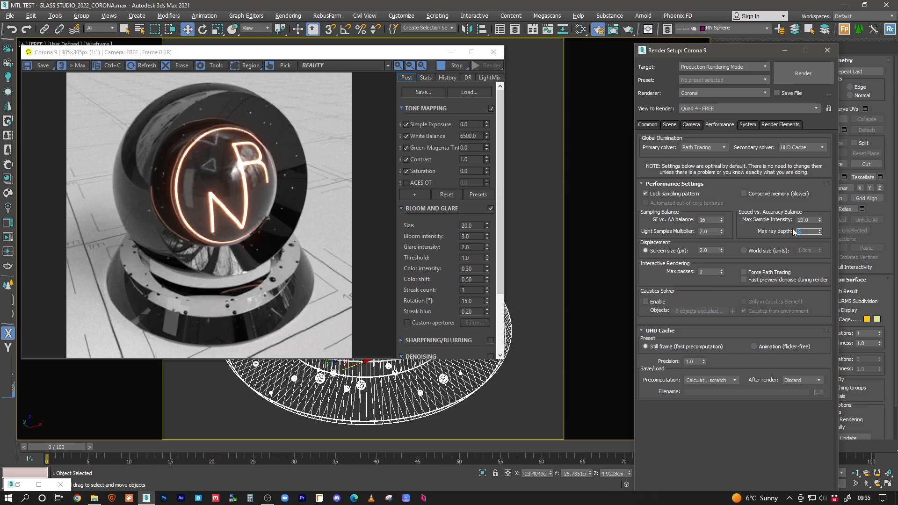
text(5)
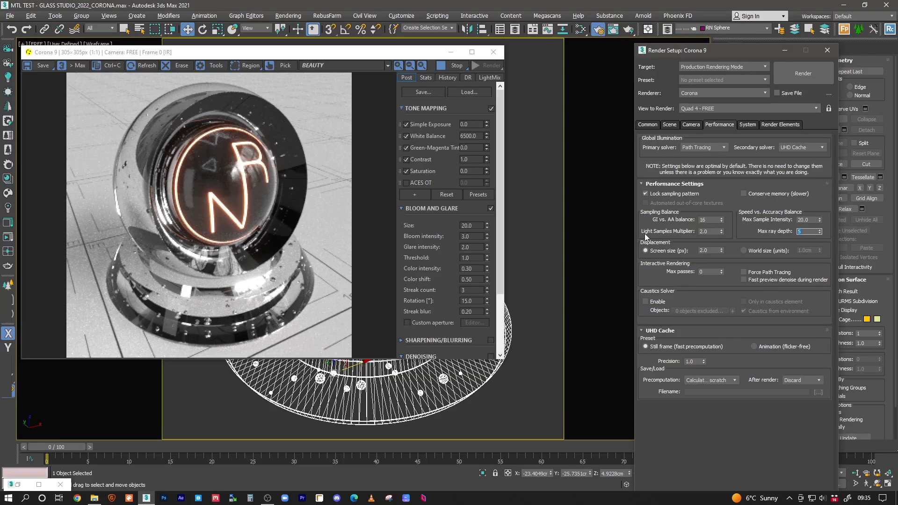
drag(406, 51, 445, 63)
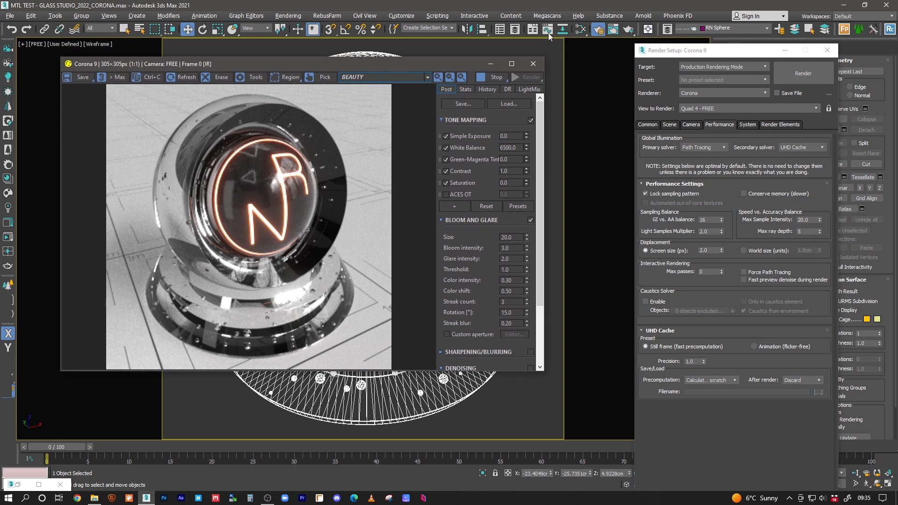
click(581, 31)
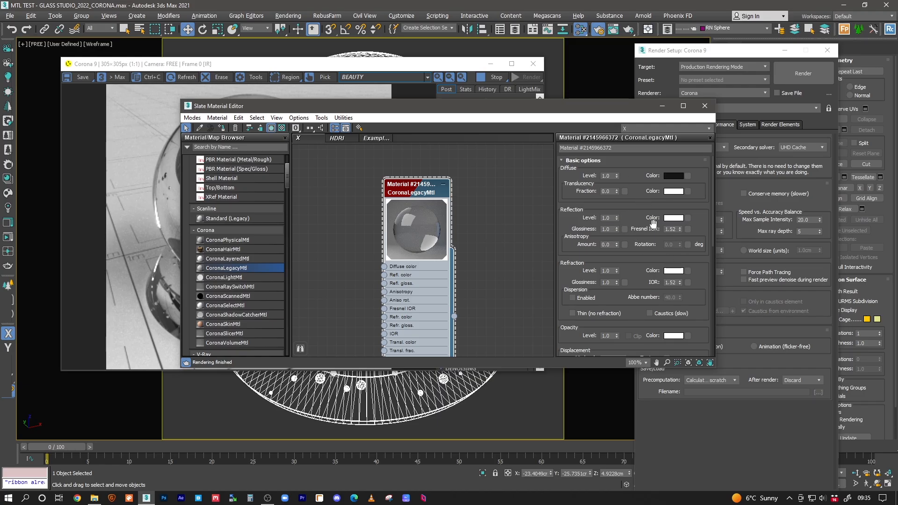
drag(582, 106, 505, 105)
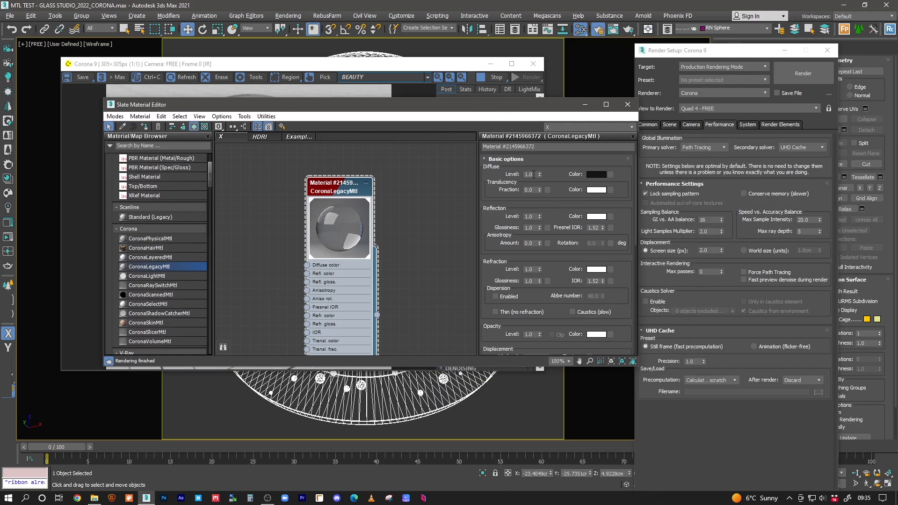
mouse_move(559, 216)
mouse_down()
mouse_move(556, 156)
mouse_move(557, 215)
mouse_up()
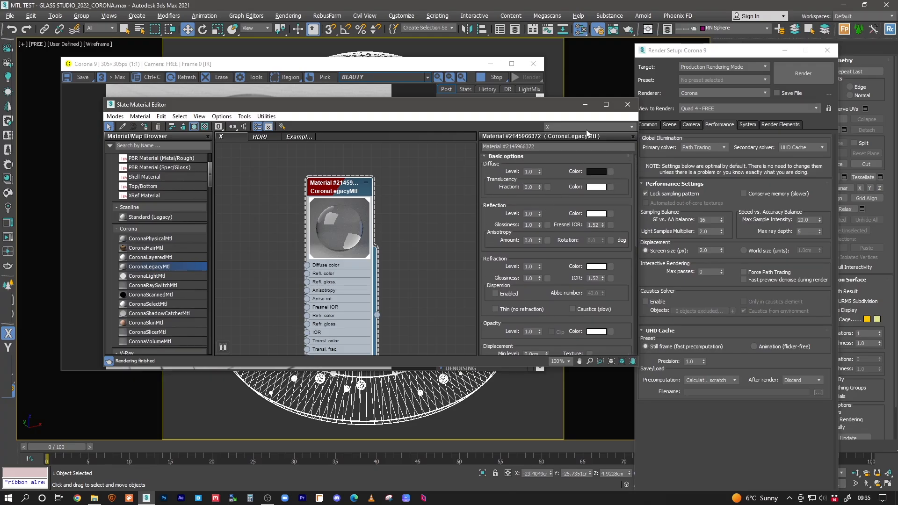
click(585, 104)
double_click(807, 232)
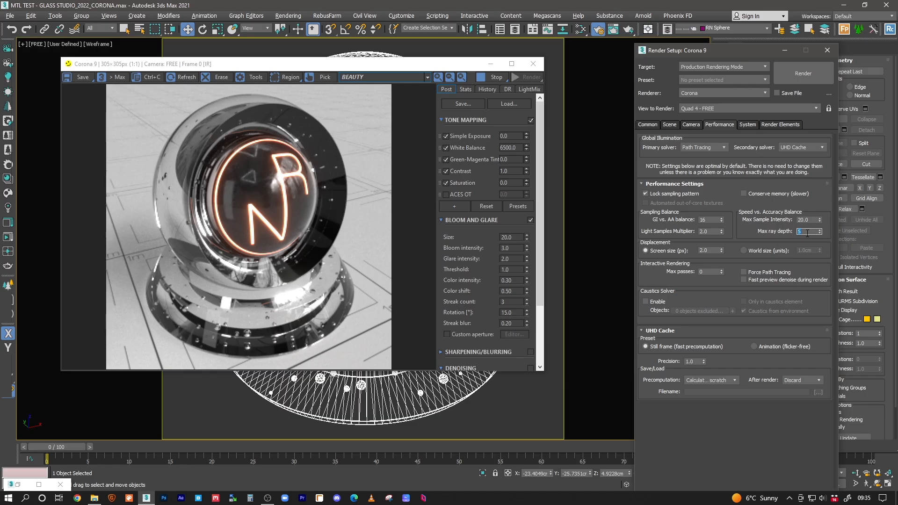
Step: Try Corona max ray depths of 2, 25 and 5 while watching the render
text(2)
key(Return)
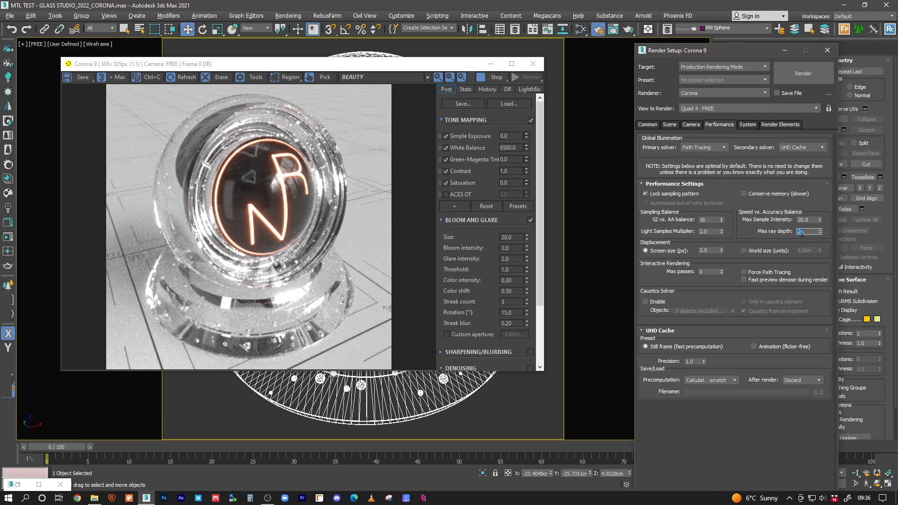
text(25)
key(Return)
text(5)
key(Return)
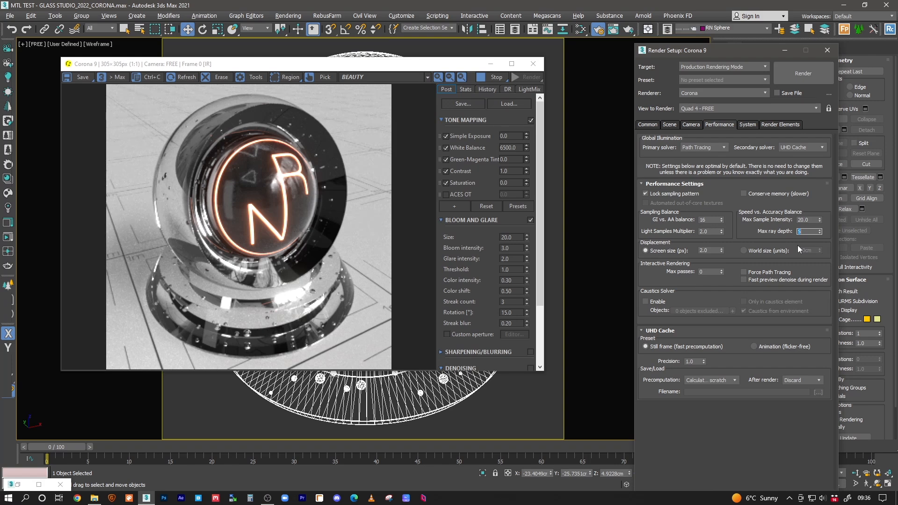
Step: Raise max ray depth through 10, 15, 20 and 25, then settle on 15
text(10)
key(Return)
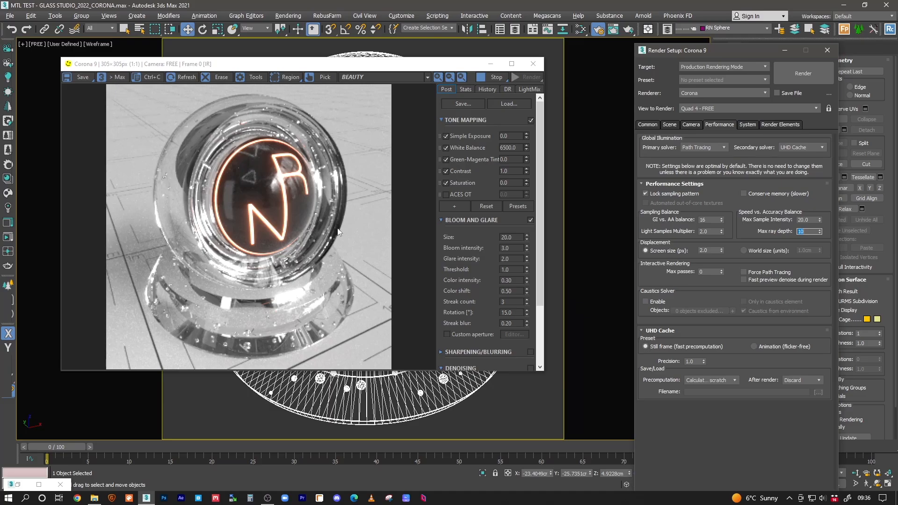
text(15)
key(Return)
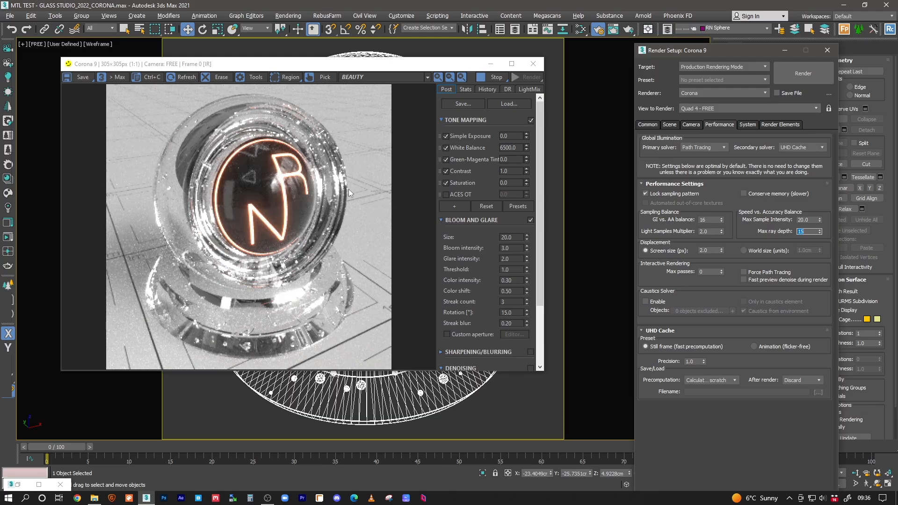
text(20)
key(Return)
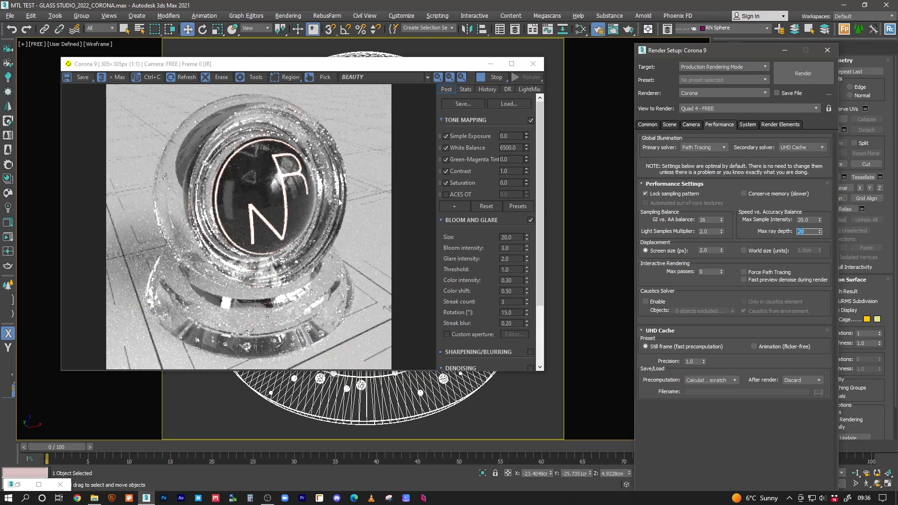
text(25)
key(Return)
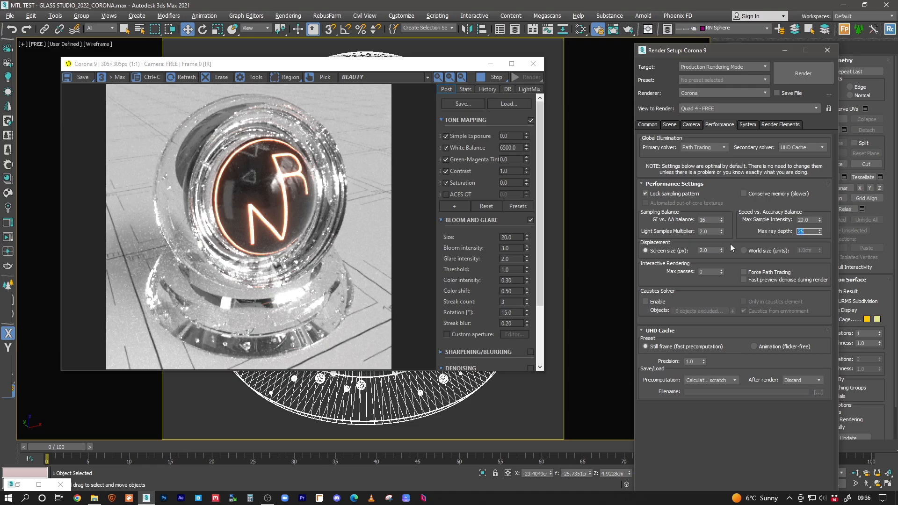
text(15)
key(Return)
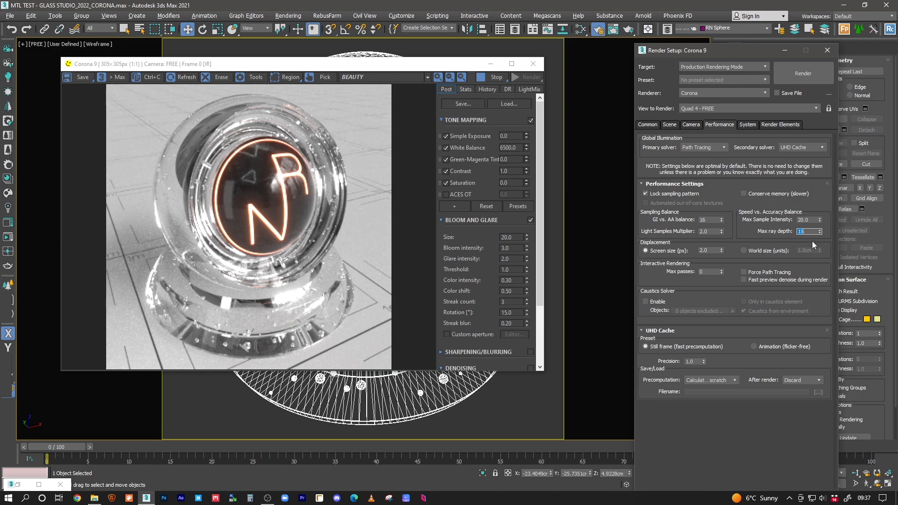
Step: Cycle max ray depth through 10, 5, 25 and 15, finishing back at 25
text(10)
key(Return)
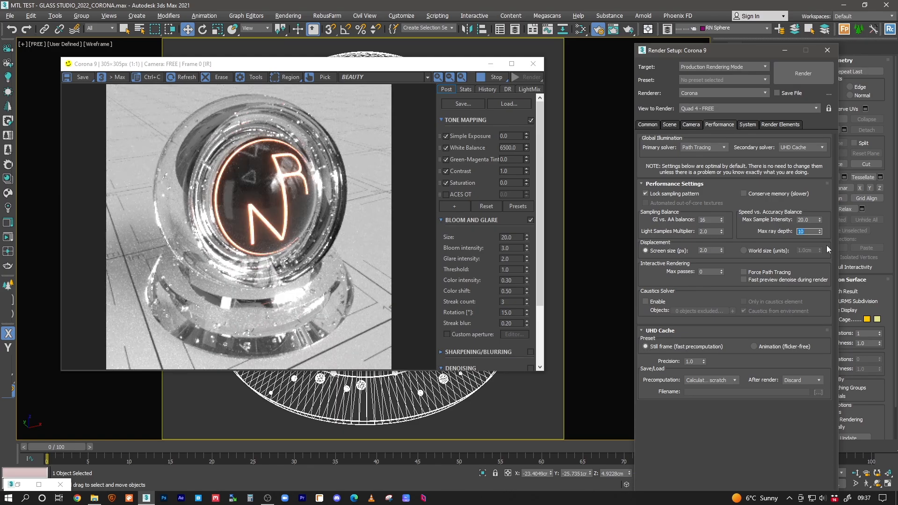
text(5)
key(Return)
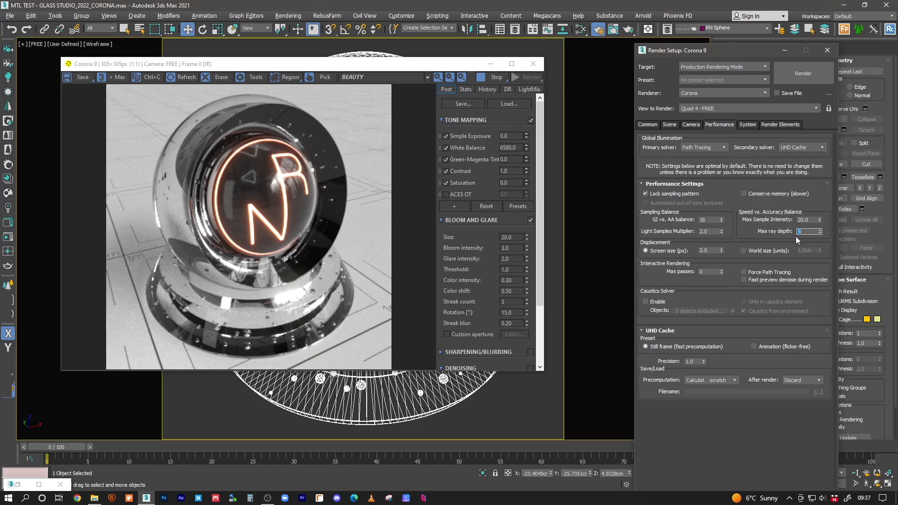
text(25)
key(Return)
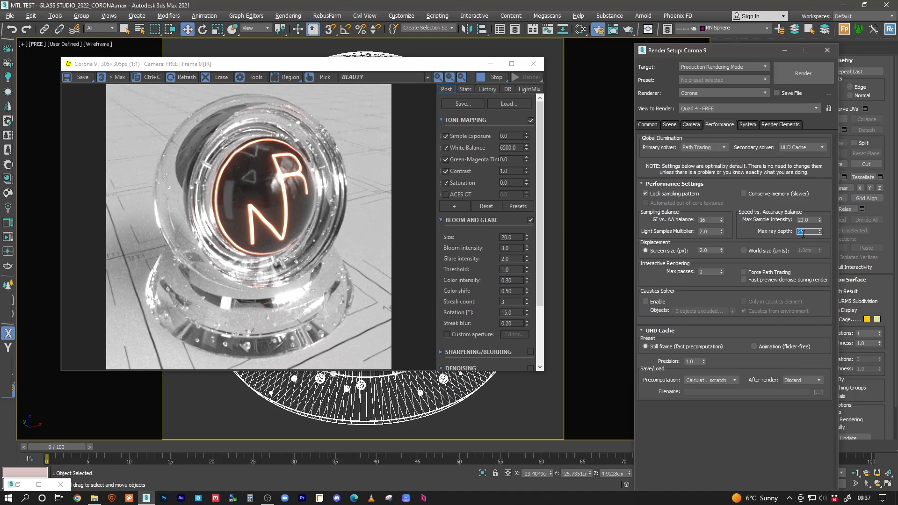
text(15)
key(Return)
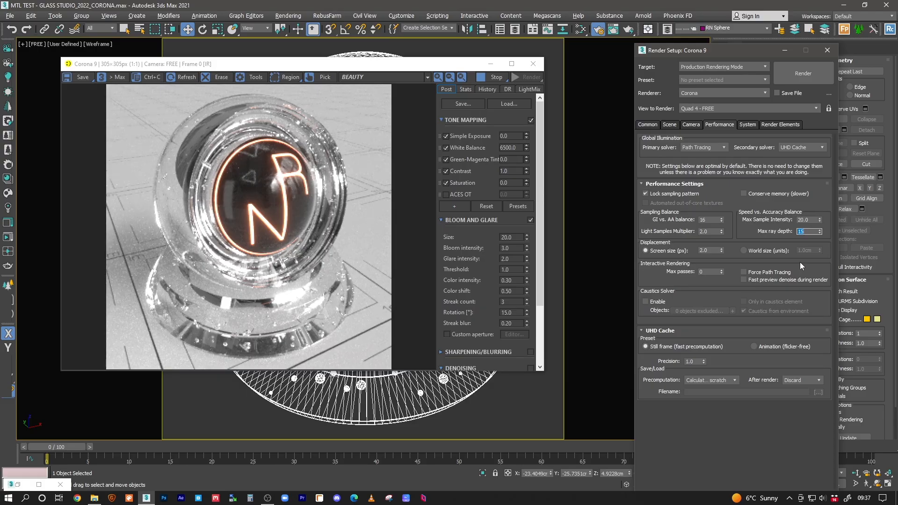
text(25)
key(Return)
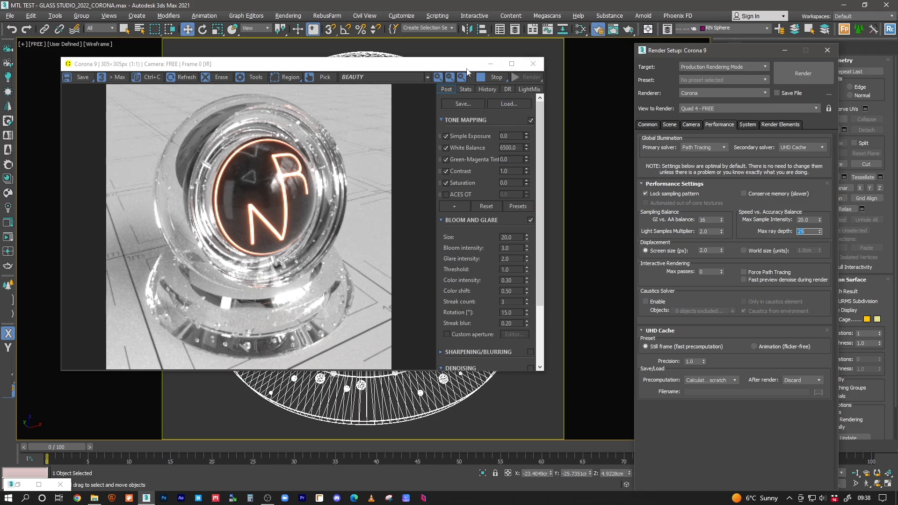
Step: Hide the RN layer and assign the clear glass material to the glass panel object
click(580, 30)
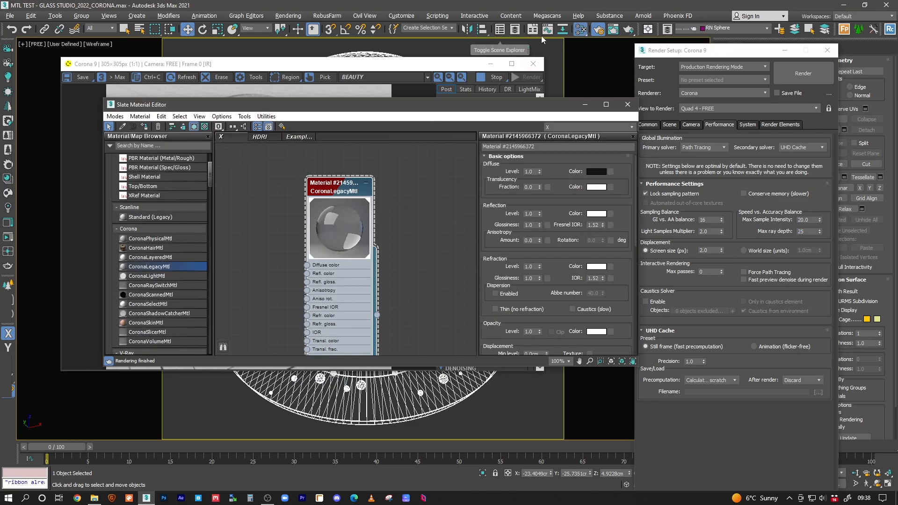
click(515, 31)
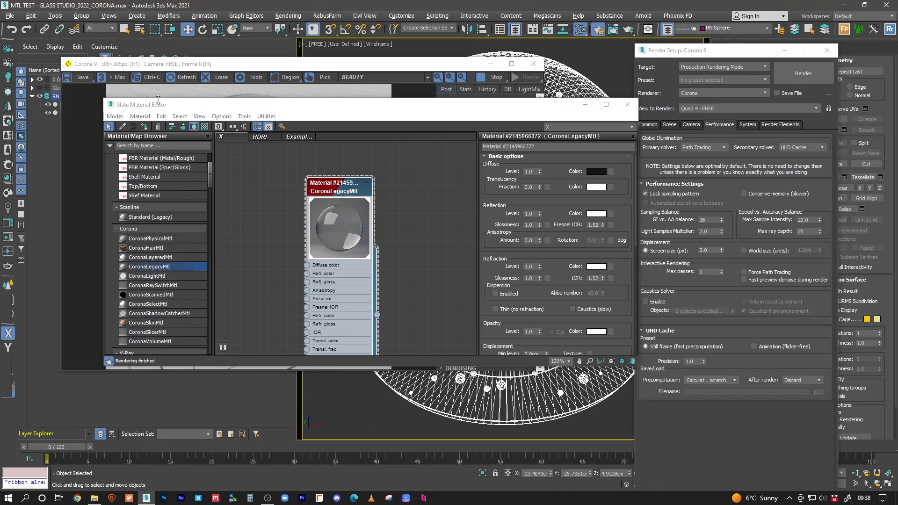
click(40, 97)
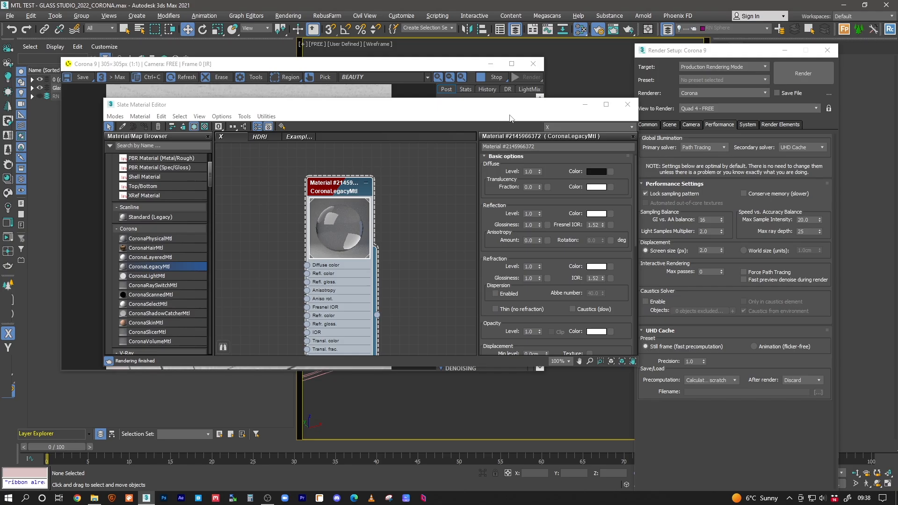
drag(441, 105, 468, 319)
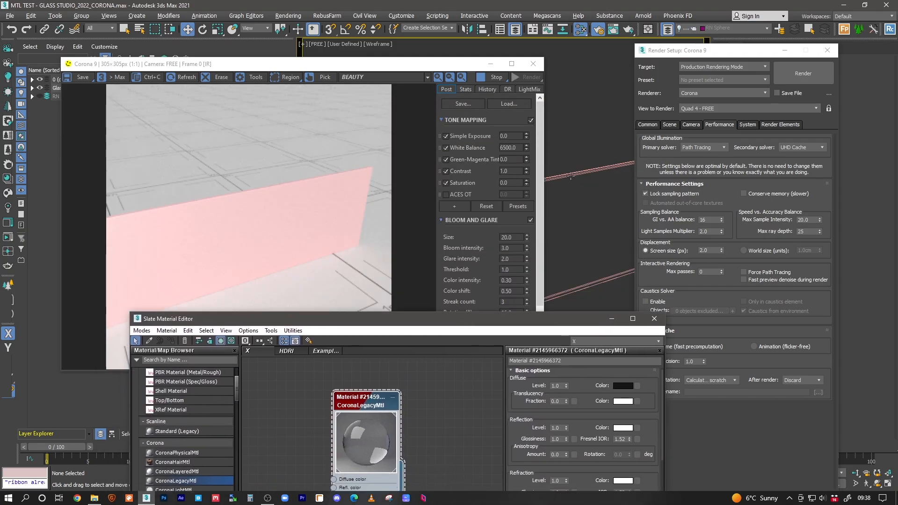
click(568, 174)
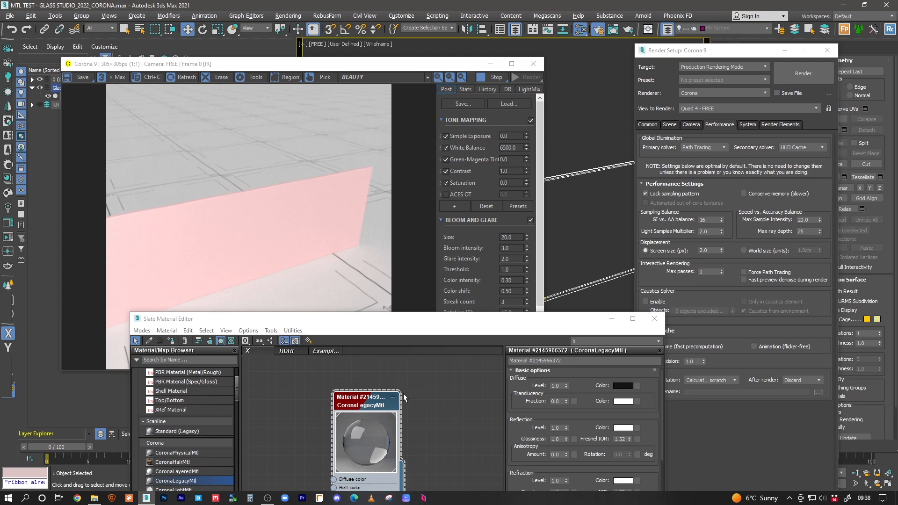
click(171, 341)
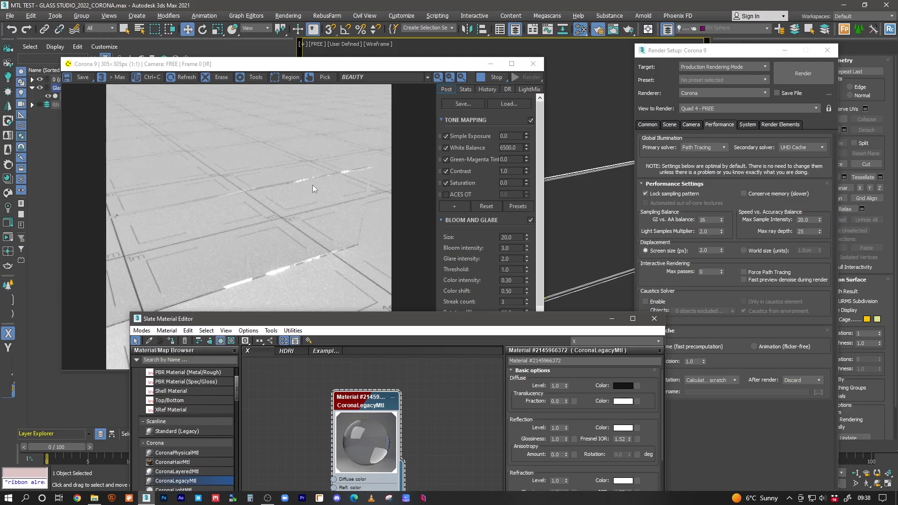
Step: Set the Corona max ray depth to 5 in Render Setup
click(805, 232)
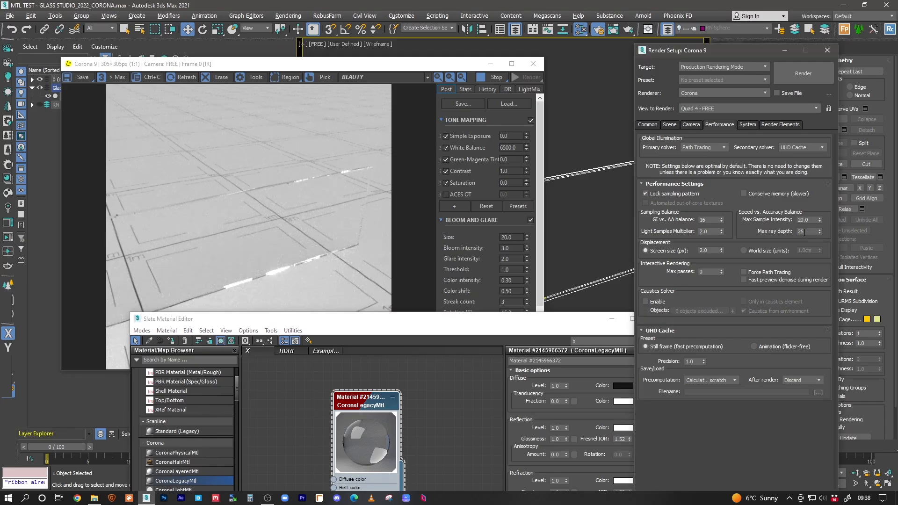
double_click(806, 232)
text(5)
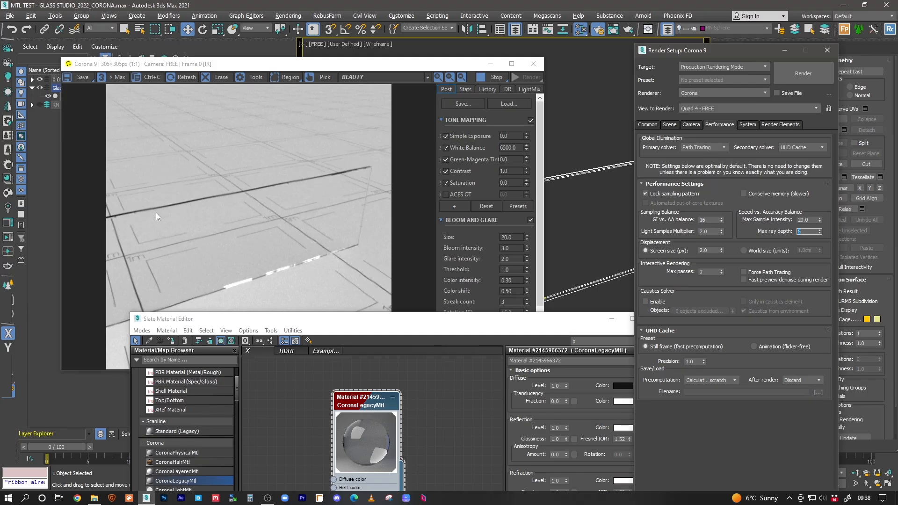
Step: Enter 10 as the Corona max ray depth and compare the glass in the refreshed interactive render
text(10)
key(Return)
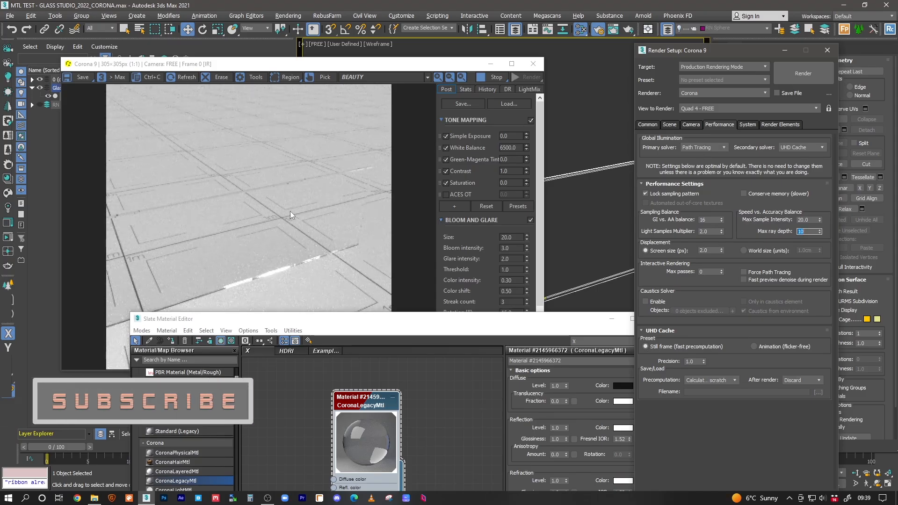
drag(456, 68, 268, 93)
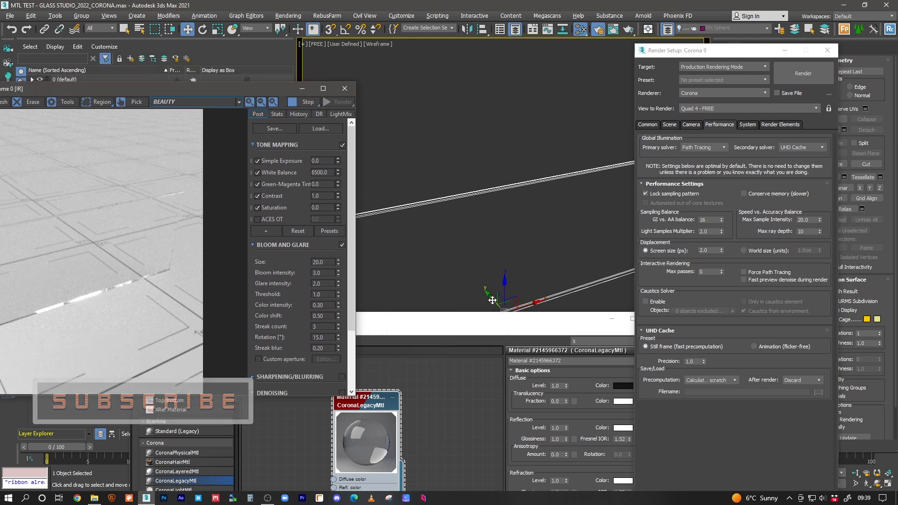
Step: Clone the glass panel as a copy named Box002
shift+drag(488, 296, 483, 294)
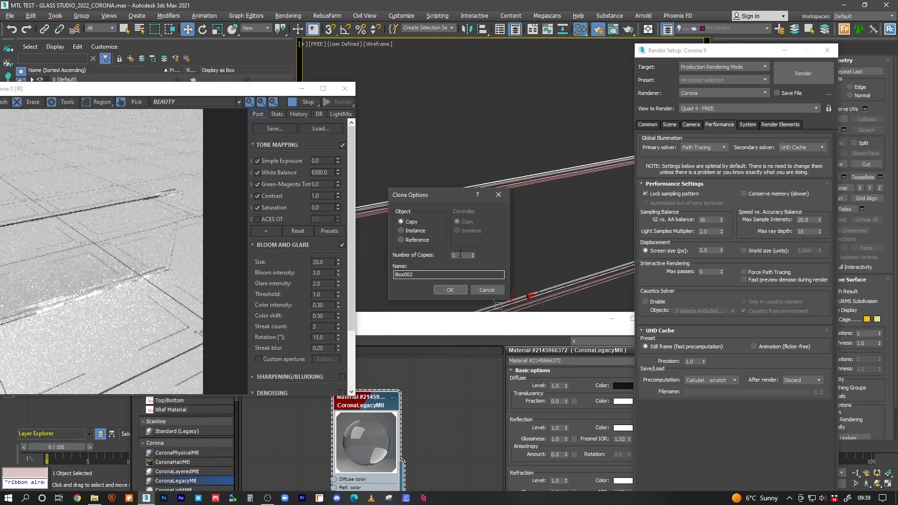
click(449, 290)
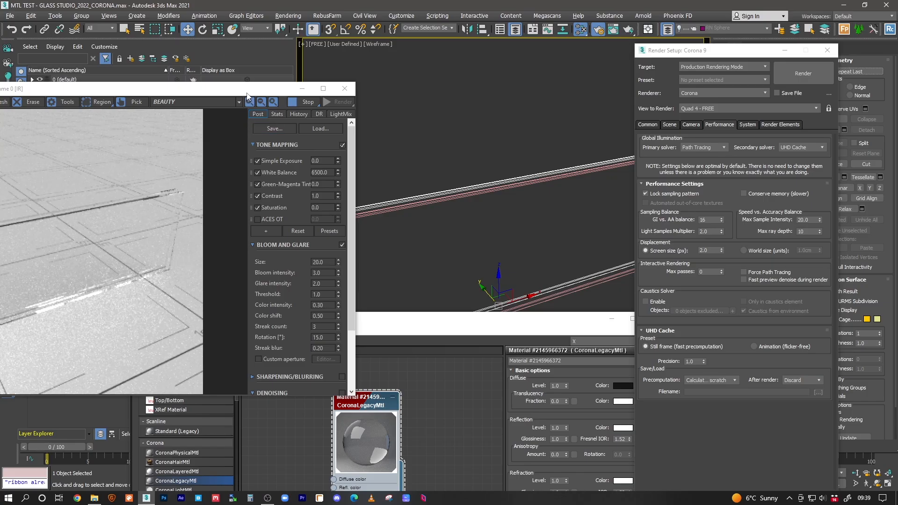
drag(248, 96, 346, 83)
Step: Start a 4000×4000 production render, cancel it, and restart the interactive Corona render
click(509, 185)
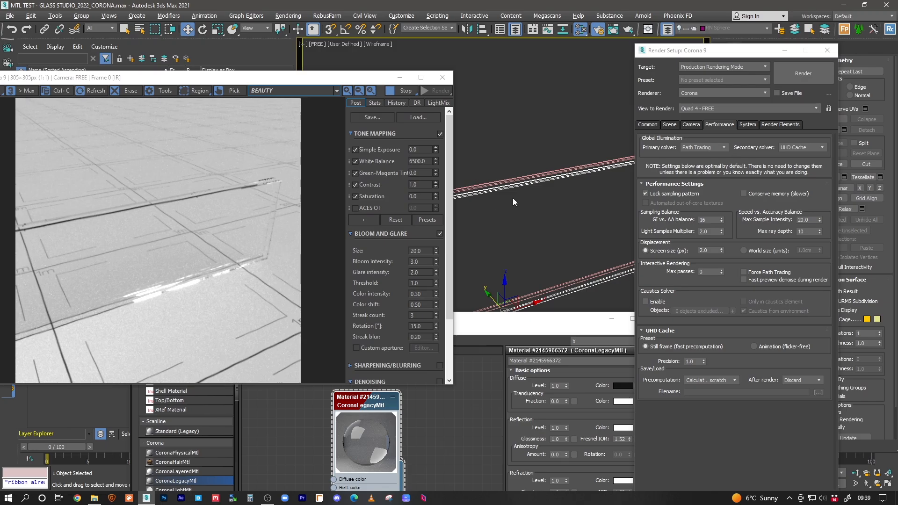
click(807, 231)
click(803, 74)
click(765, 97)
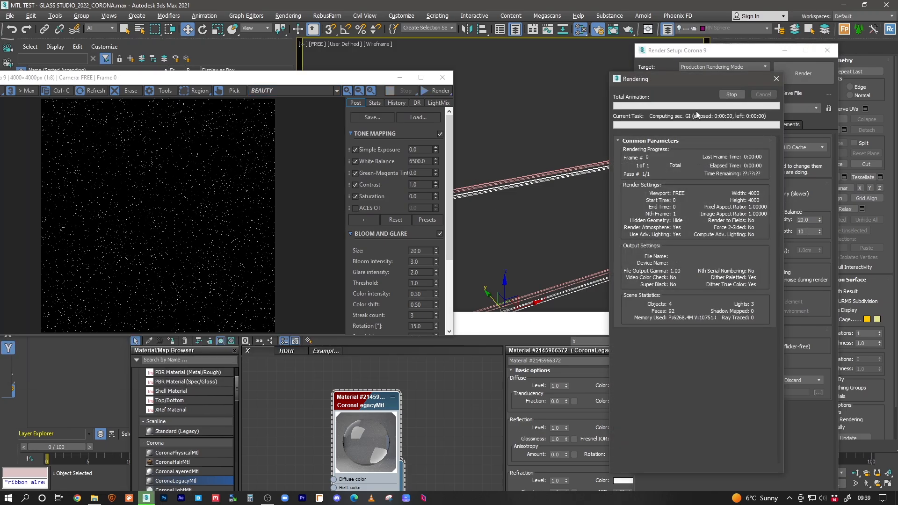
drag(128, 77, 266, 82)
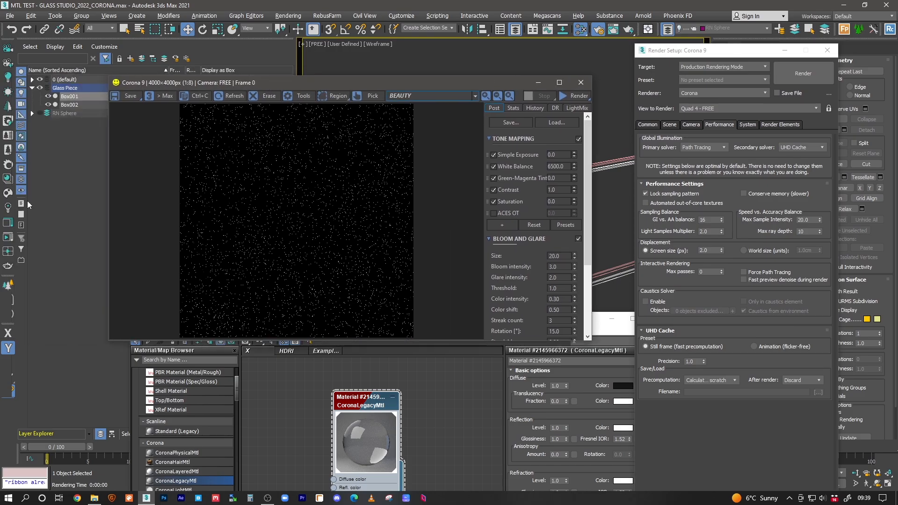
click(8, 235)
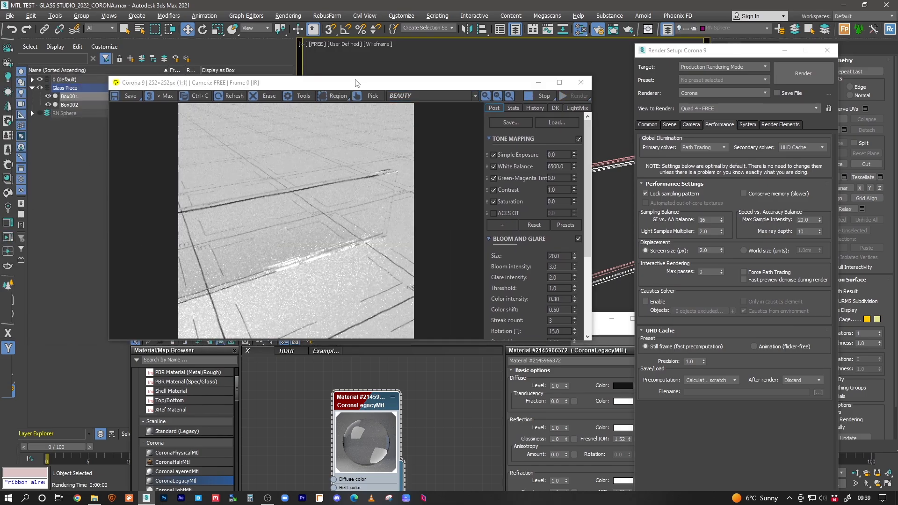
Step: Raise the Corona max ray depth through 5, 10 and 15 up to 25, watching the interactive render
drag(354, 82, 276, 87)
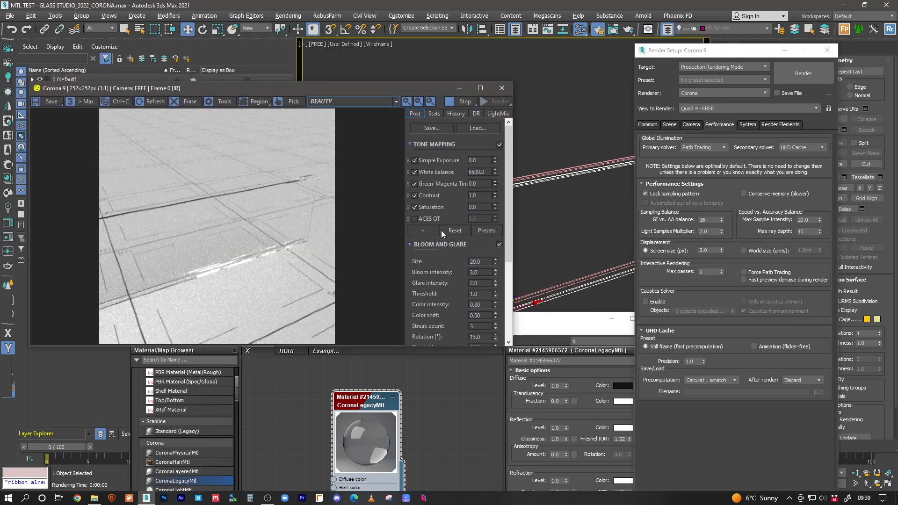
click(807, 231)
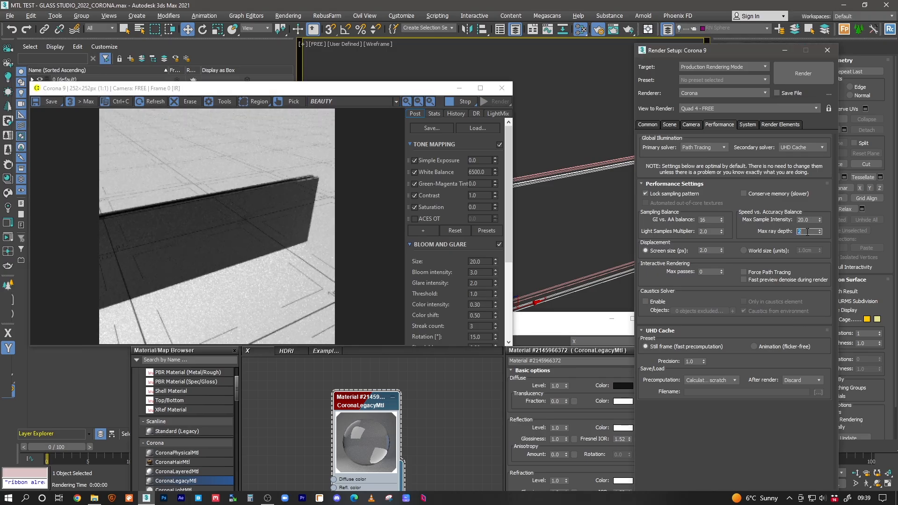
text(5)
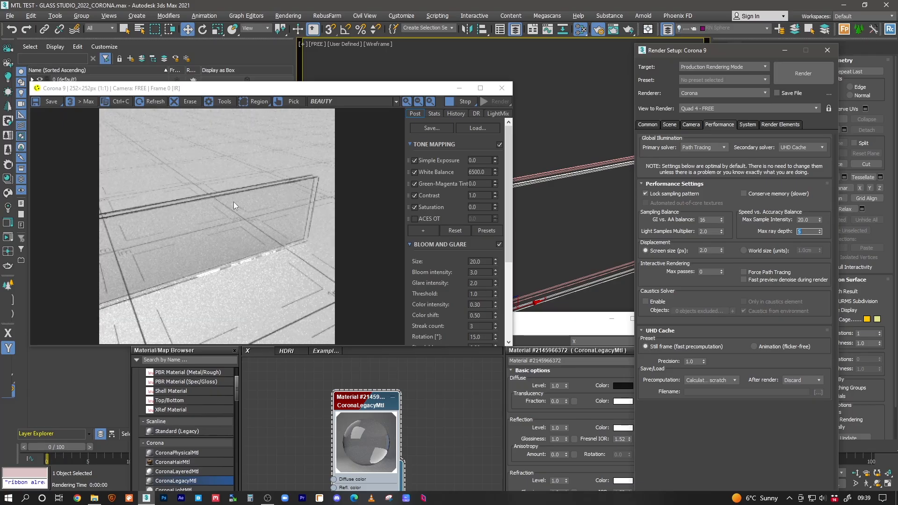
scroll(234, 201, up, 1)
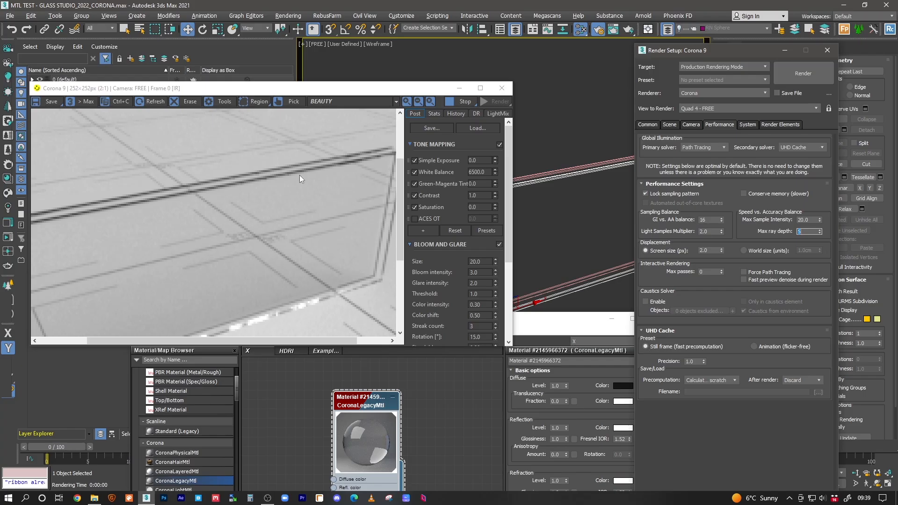
scroll(285, 199, down, 1)
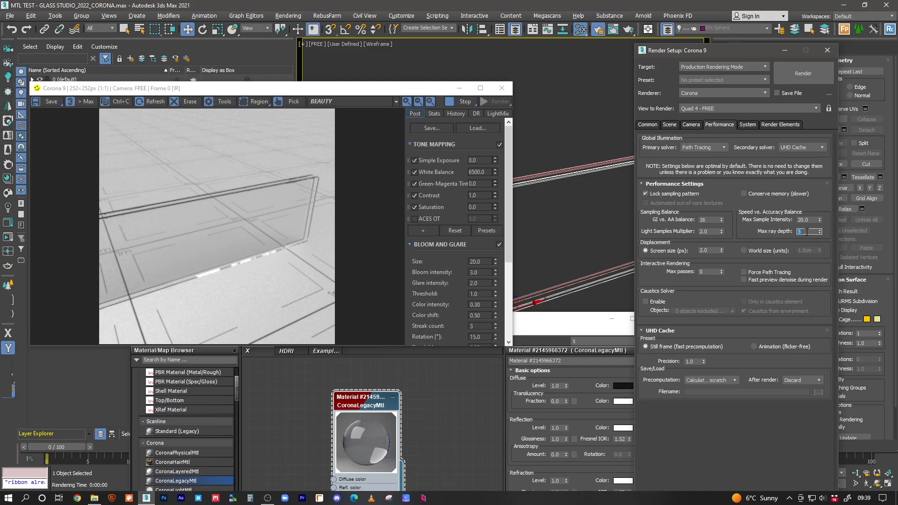
key(Return)
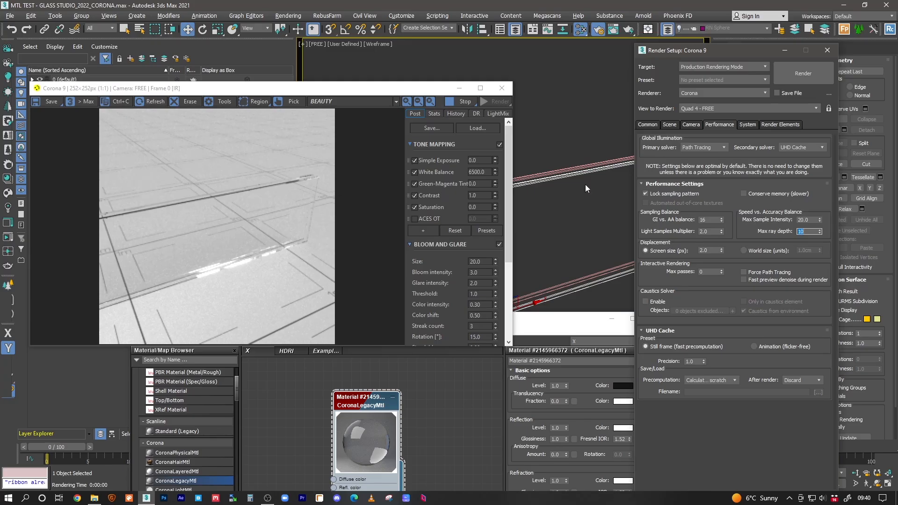
text(15)
key(Return)
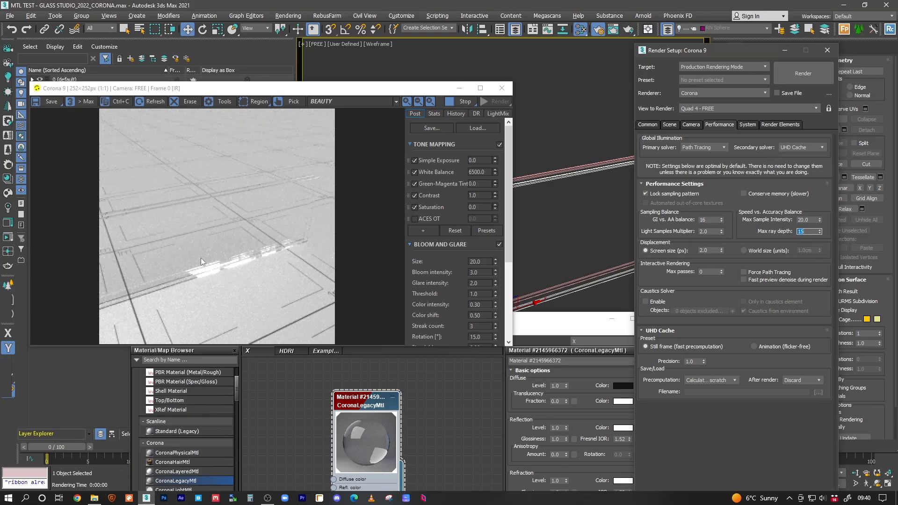
text(25)
key(Return)
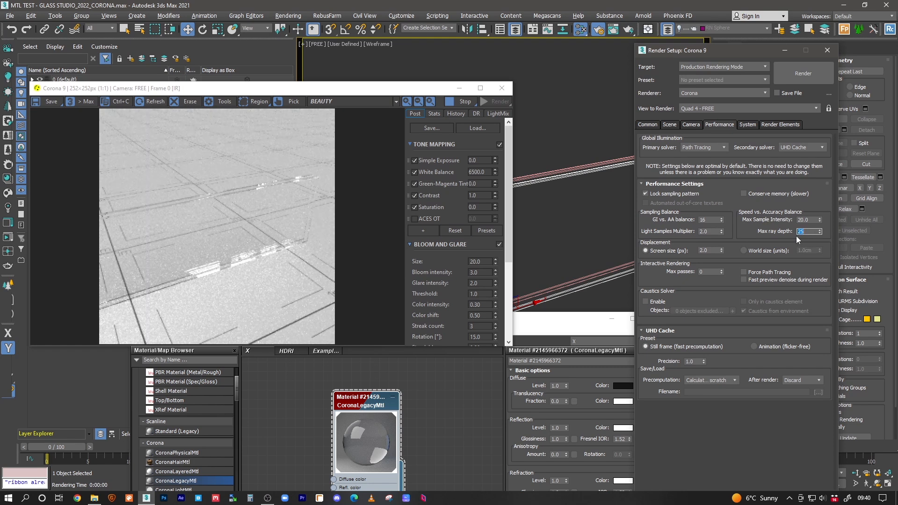
text(25)
key(Return)
click(576, 154)
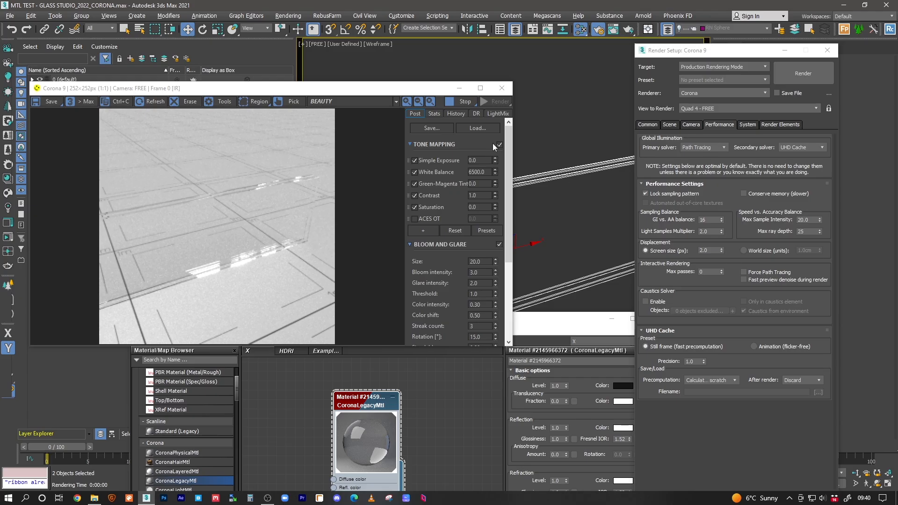
drag(391, 91, 319, 100)
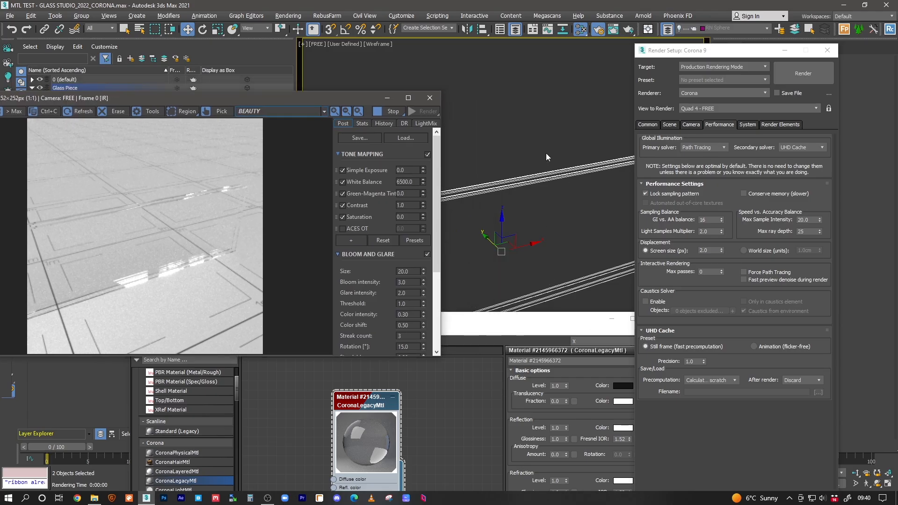
click(494, 183)
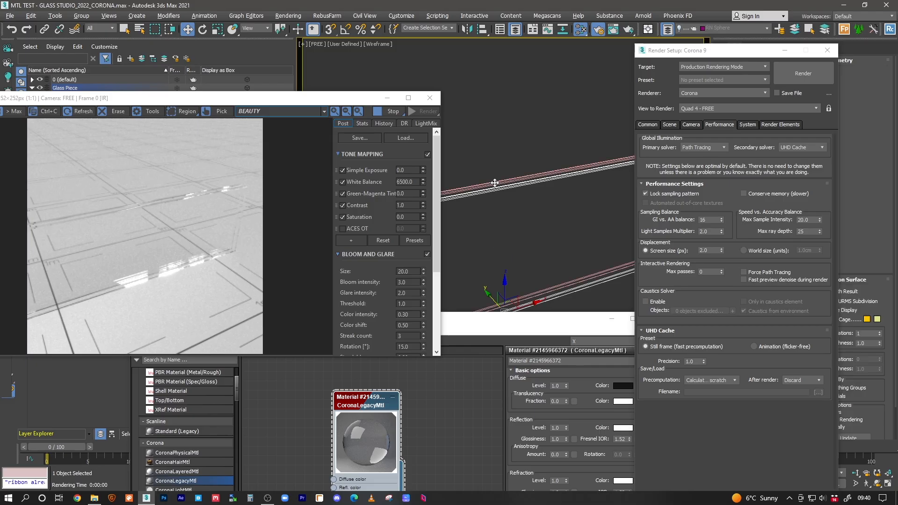
click(548, 244)
click(525, 177)
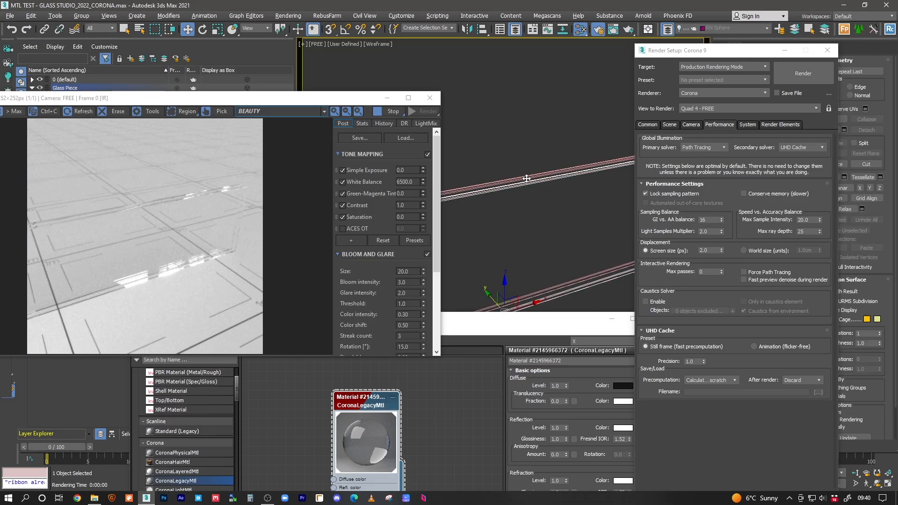
click(536, 182)
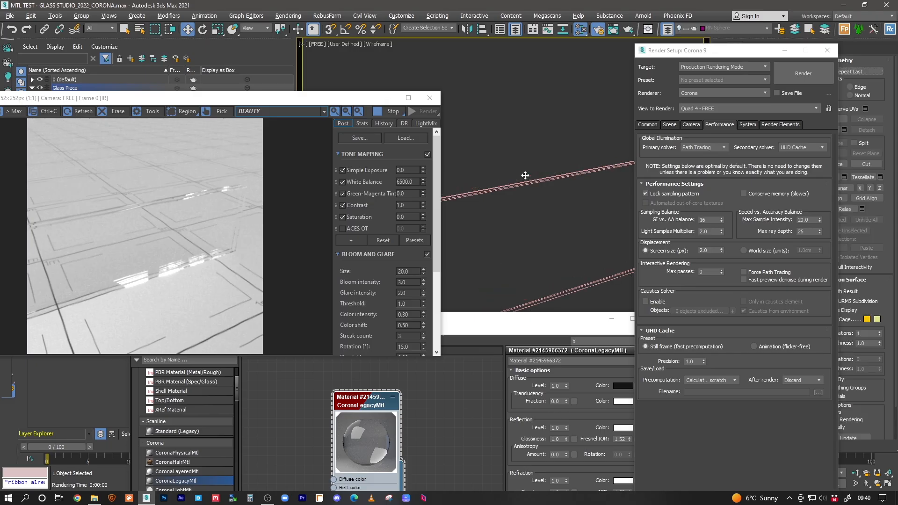
click(486, 189)
Step: Turn off Receive Shadows and Cast Shadows in Box001's Object Properties
right_click(486, 190)
click(501, 291)
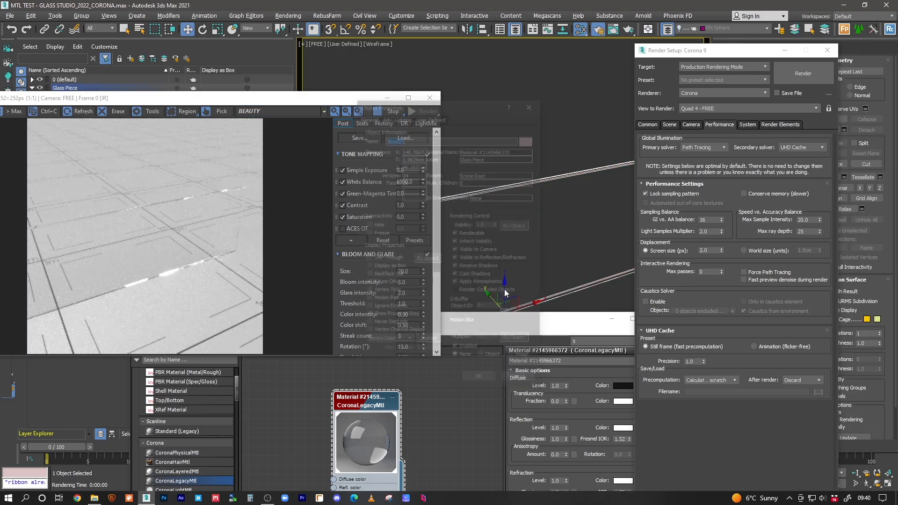
click(472, 267)
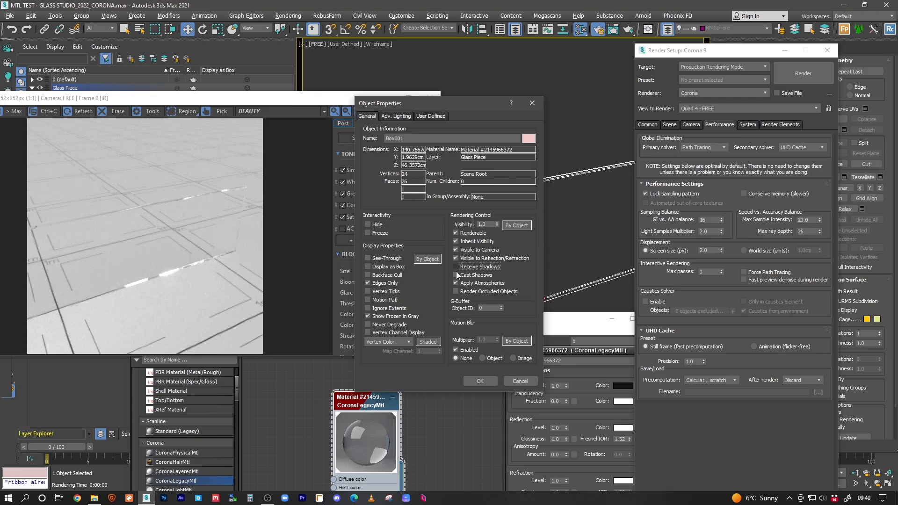
click(485, 381)
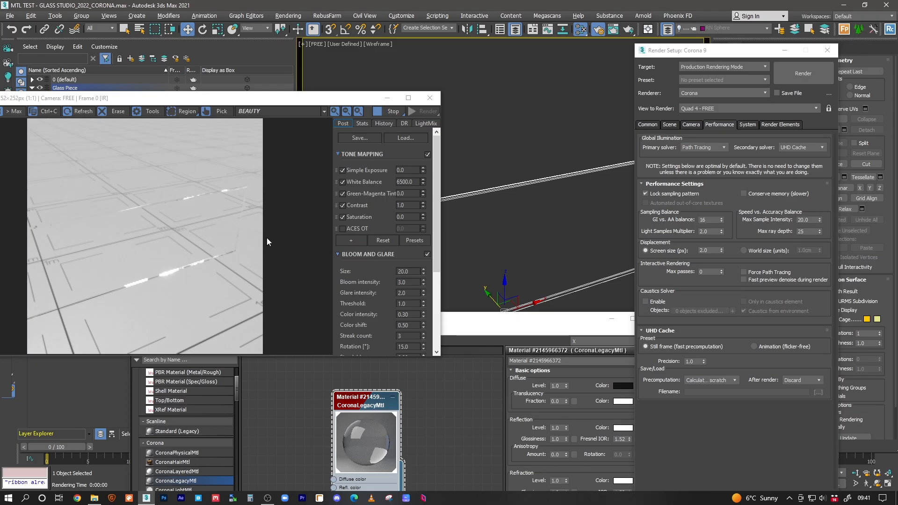
right_click(492, 215)
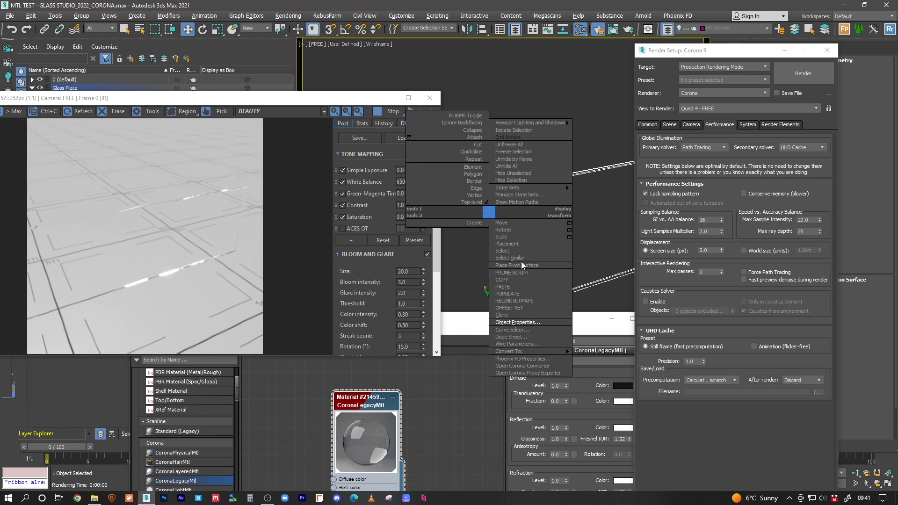
click(507, 321)
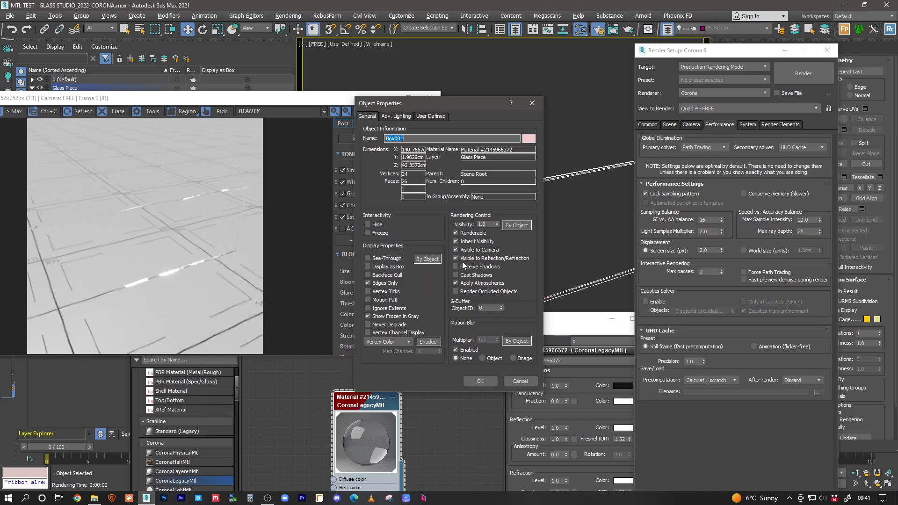
click(481, 381)
mouse_move(329, 101)
mouse_down()
mouse_move(463, 148)
mouse_move(334, 98)
mouse_up()
Step: Duplicate the glass CoronaLegacyMtl node in the Slate Material Editor, placing the copy beside the original
click(462, 377)
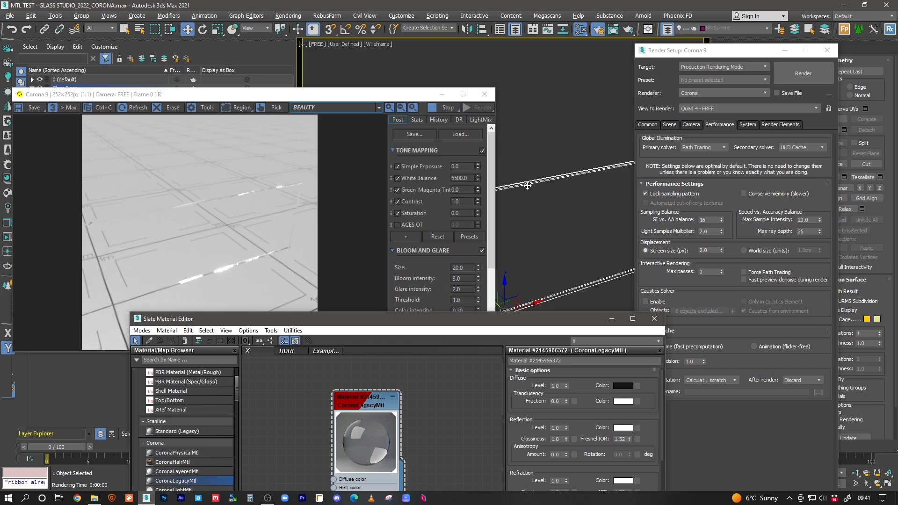
drag(432, 323, 468, 248)
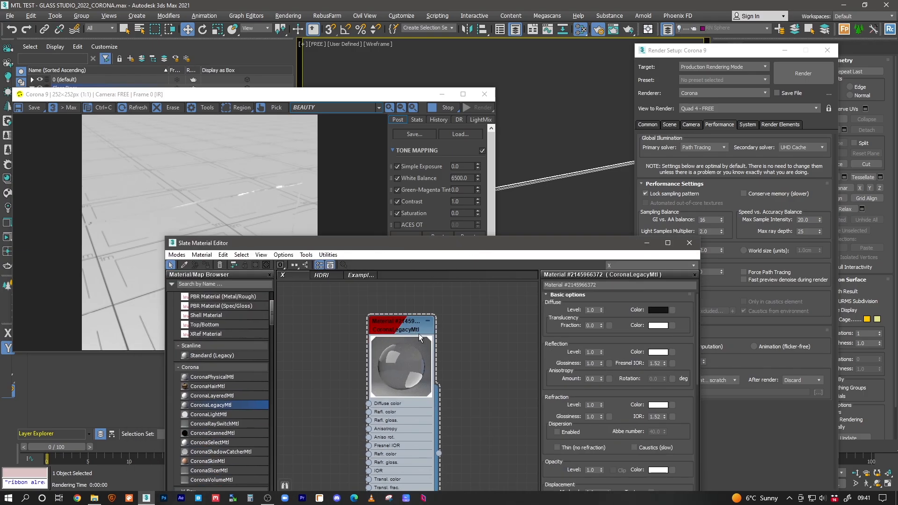
middle_drag(459, 325, 436, 330)
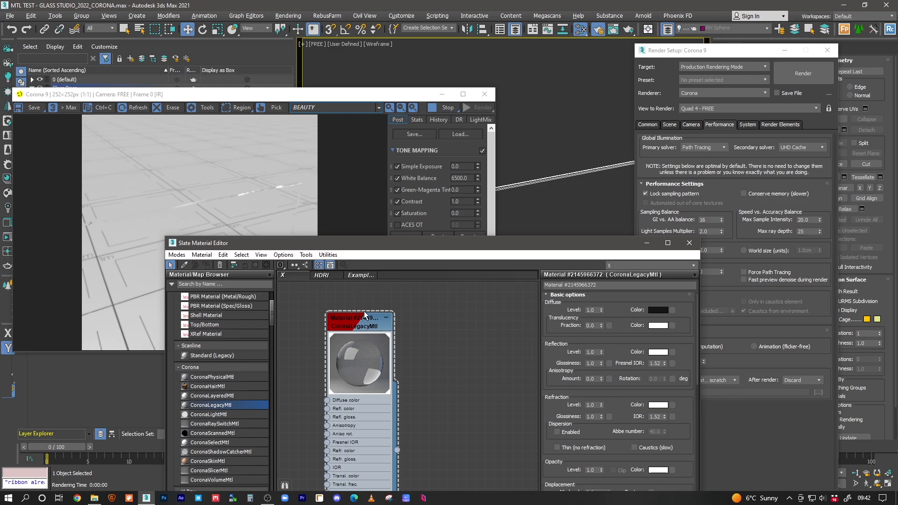
click(359, 275)
scroll(375, 328, up, 3)
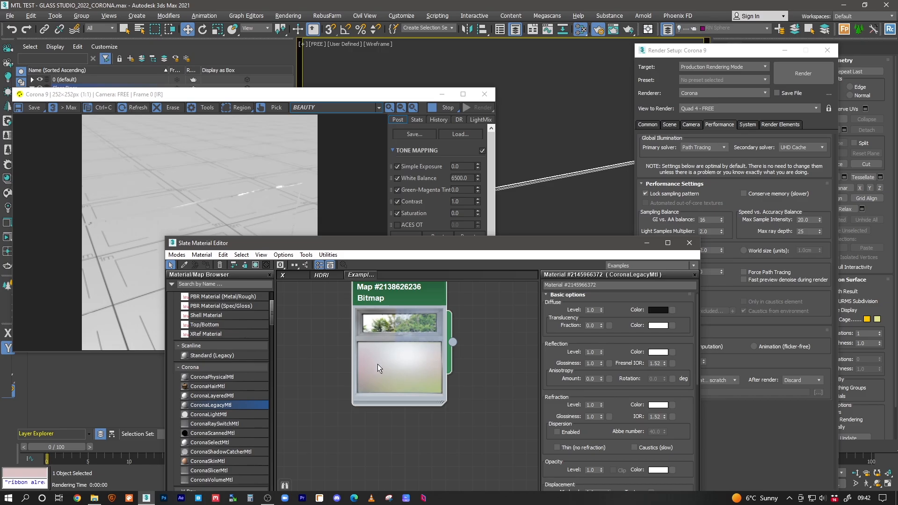
click(293, 275)
middle_drag(405, 334, 392, 331)
shift+drag(354, 322, 444, 324)
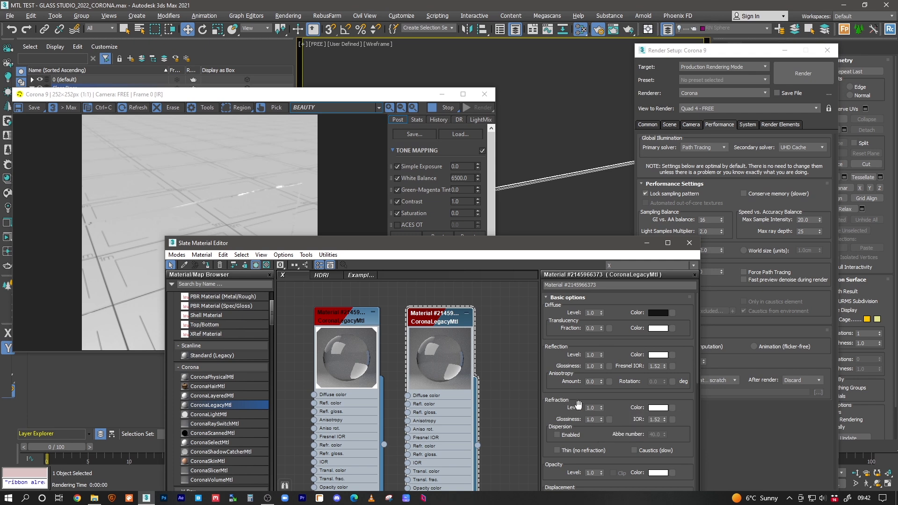
Step: Set the copy's Refraction Glossiness to 0.6 and close the material editor and render settings
double_click(592, 419)
text(0.6)
key(Return)
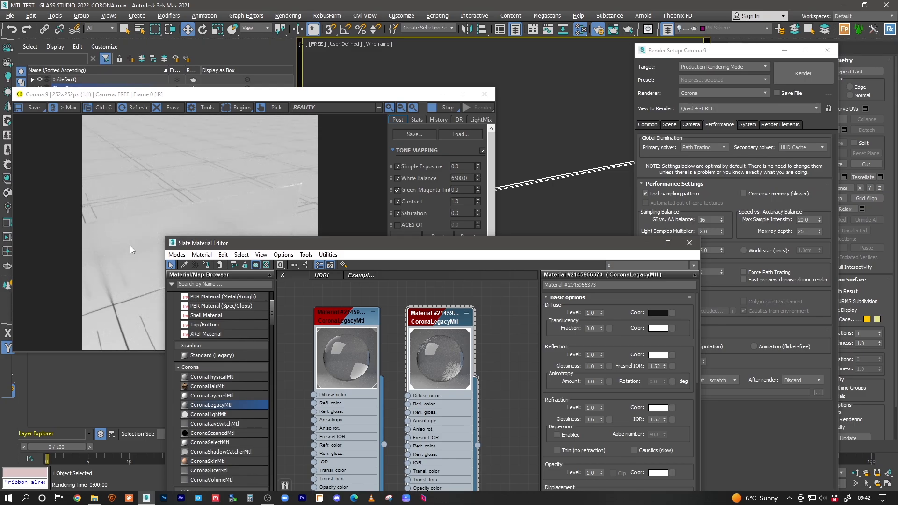
click(647, 244)
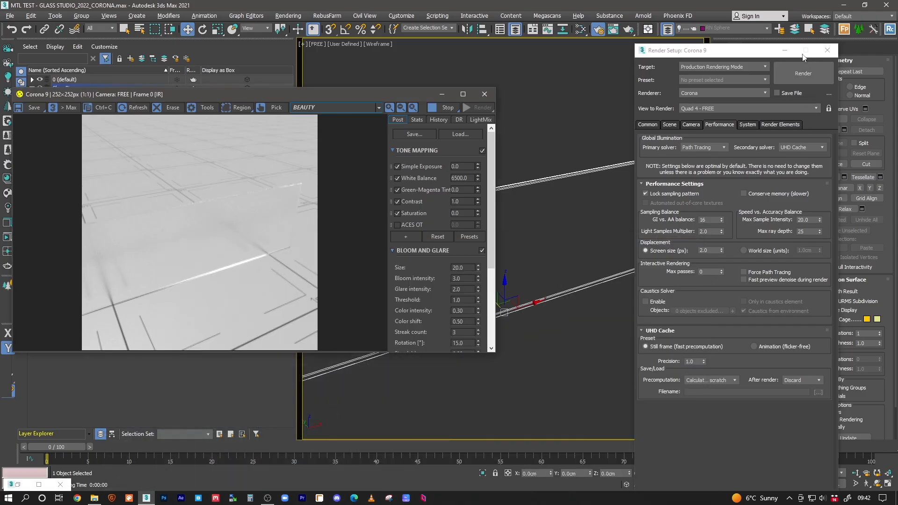
click(784, 50)
Step: Create a Standard Primitives teapot on the default layer after dismissing the hidden-layer warning
click(719, 48)
click(739, 134)
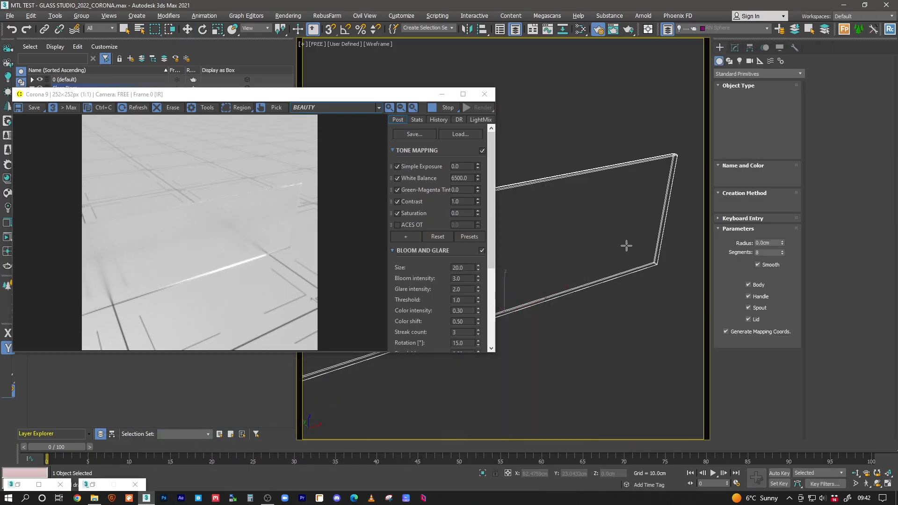
click(546, 317)
click(531, 221)
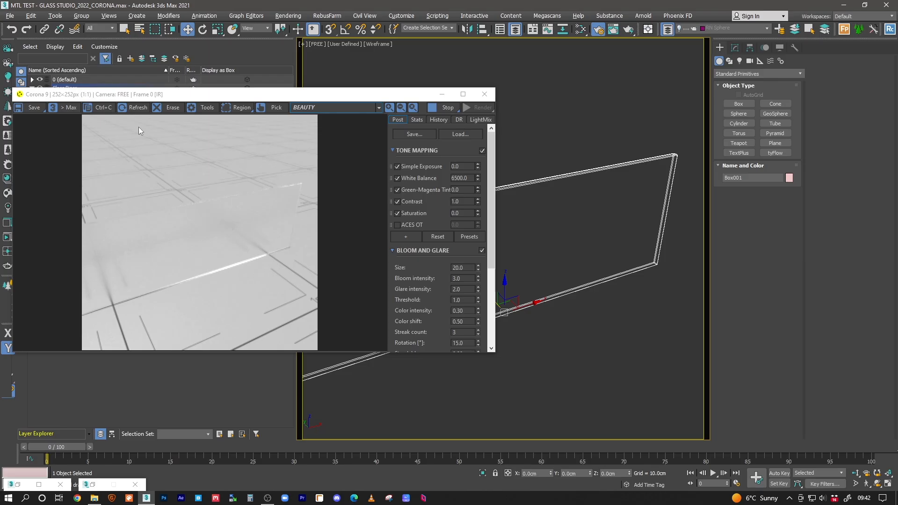
click(738, 143)
drag(541, 311, 578, 309)
right_click(578, 310)
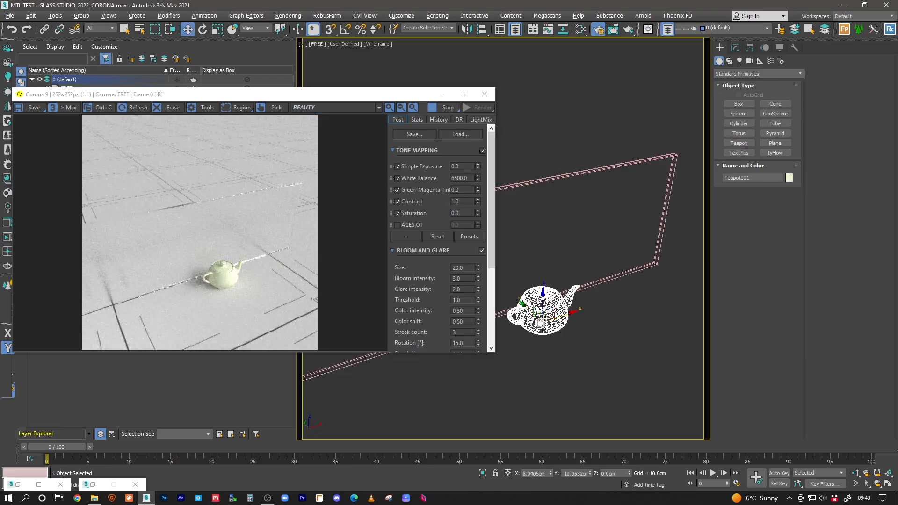
Step: Push the teapot back along Y to about 70, behind the glass panel
drag(519, 301, 487, 270)
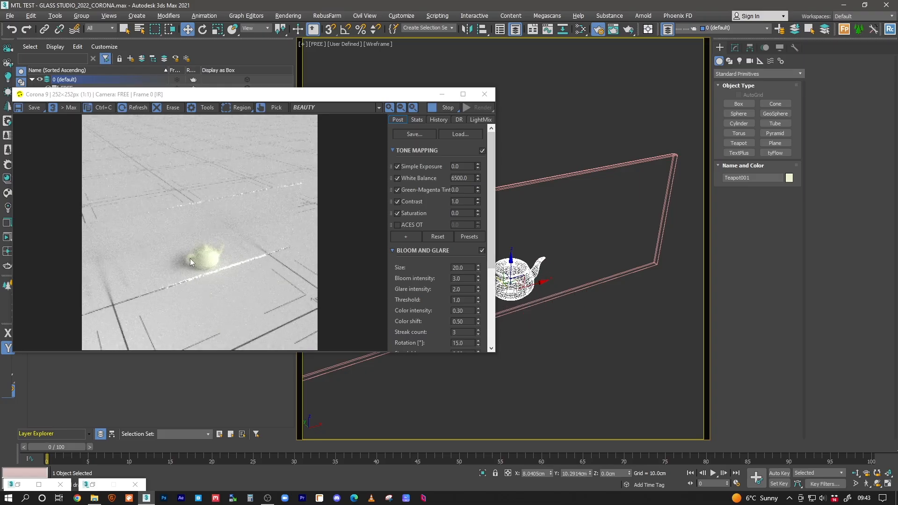
drag(358, 102, 292, 186)
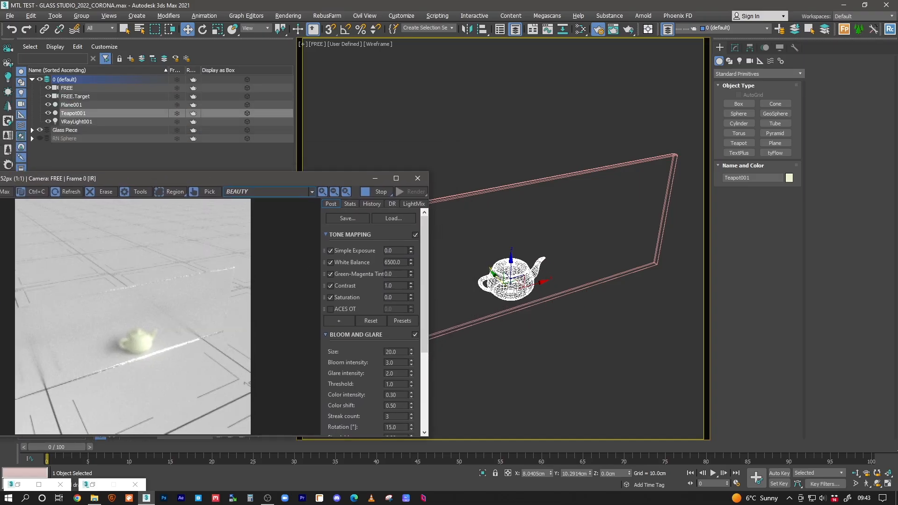
drag(497, 277, 452, 234)
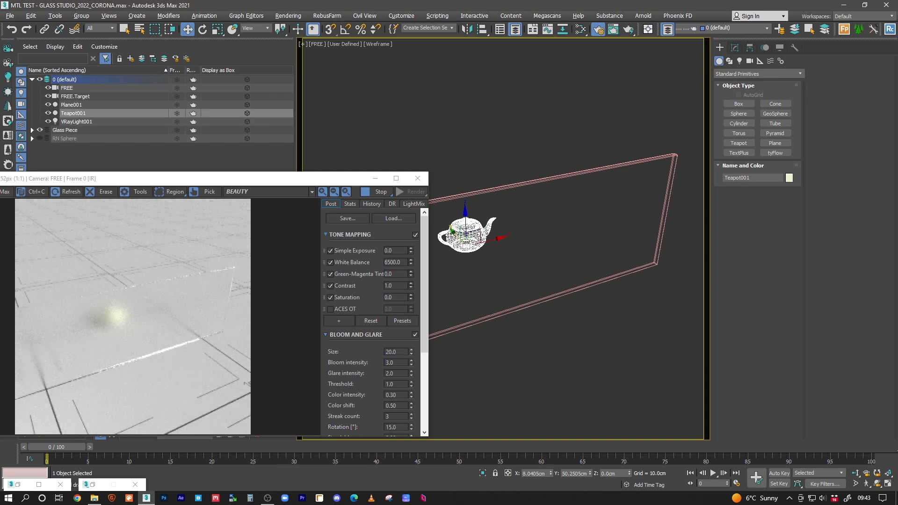
drag(450, 234, 432, 219)
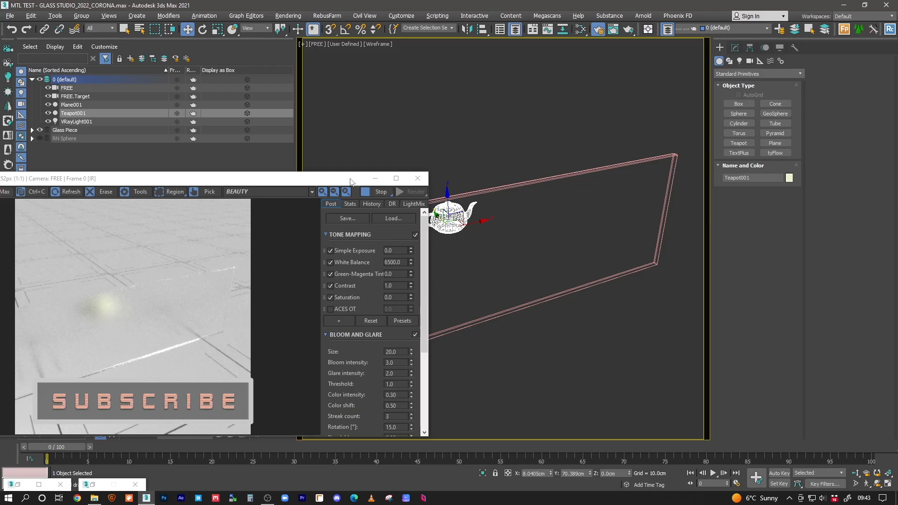
click(577, 32)
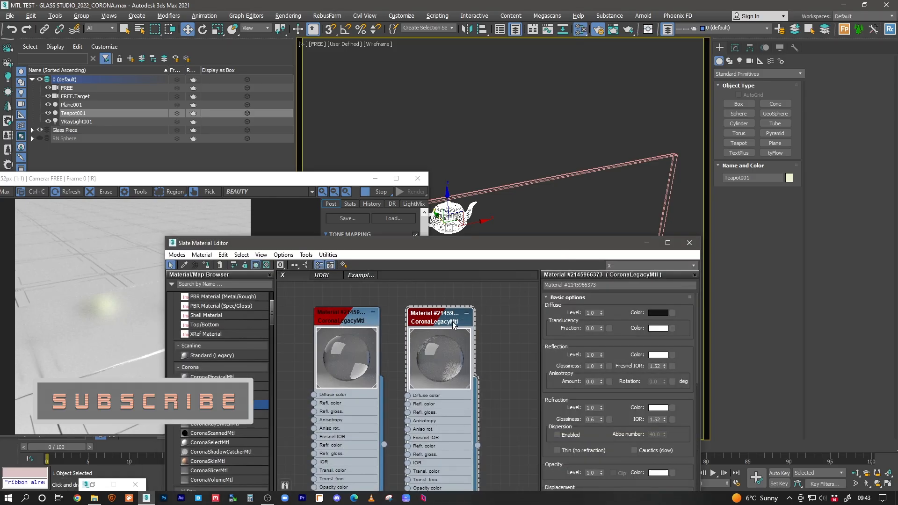
Step: Set the copied glass material's Refraction Glossiness to 0.7
double_click(594, 419)
text(0.5)
key(Return)
text(0.7)
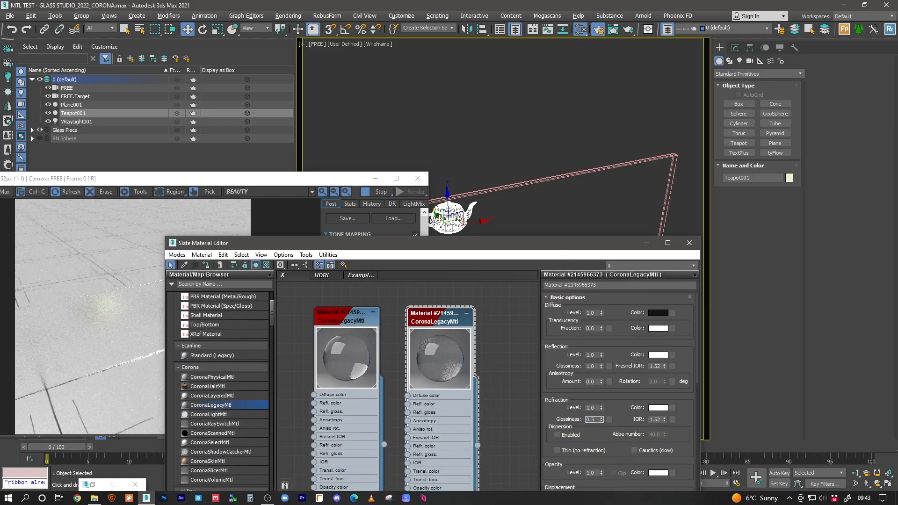
key(Return)
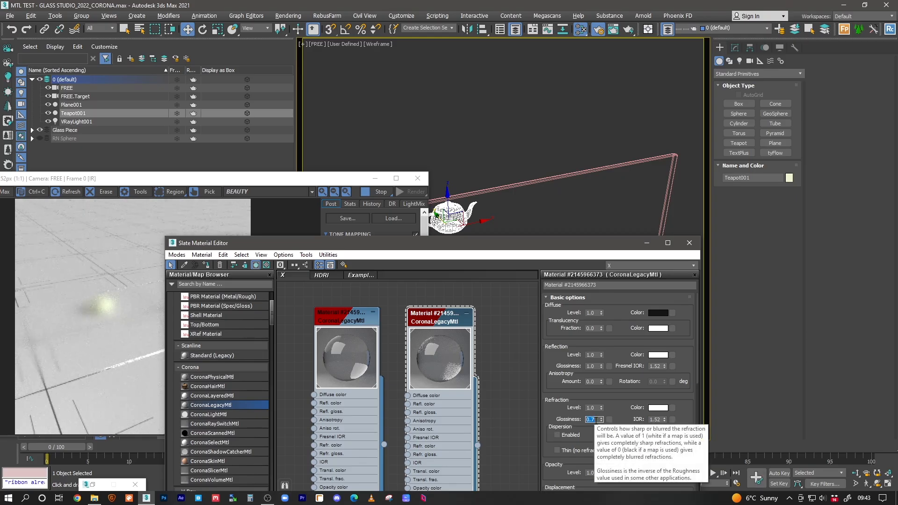
click(598, 419)
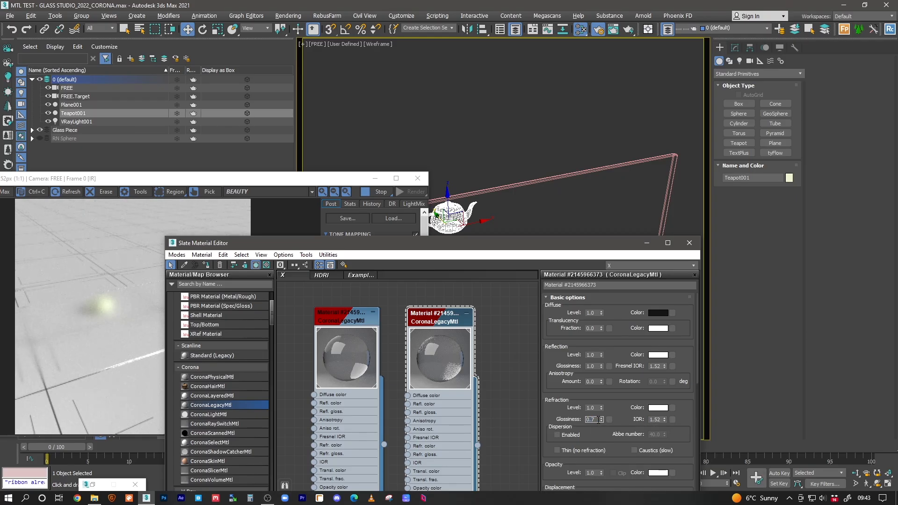
text(65)
key(Return)
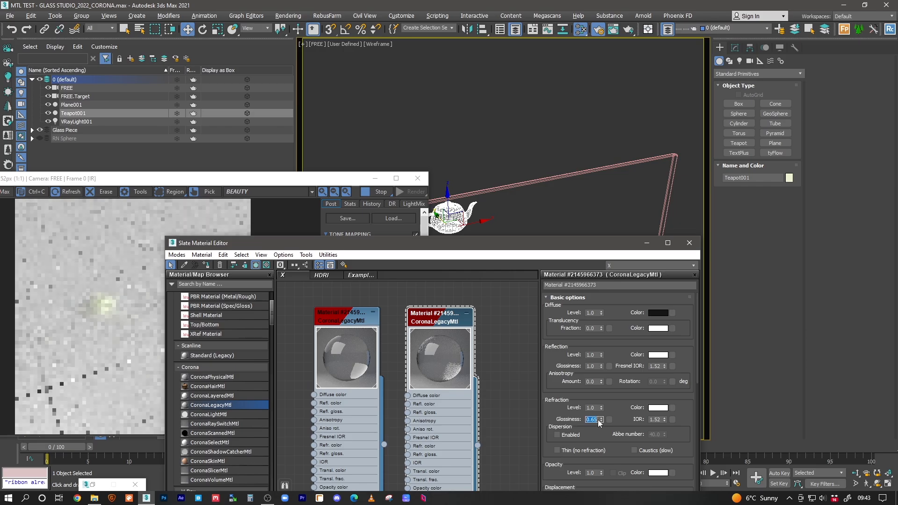
key(BackSpace)
text(.)
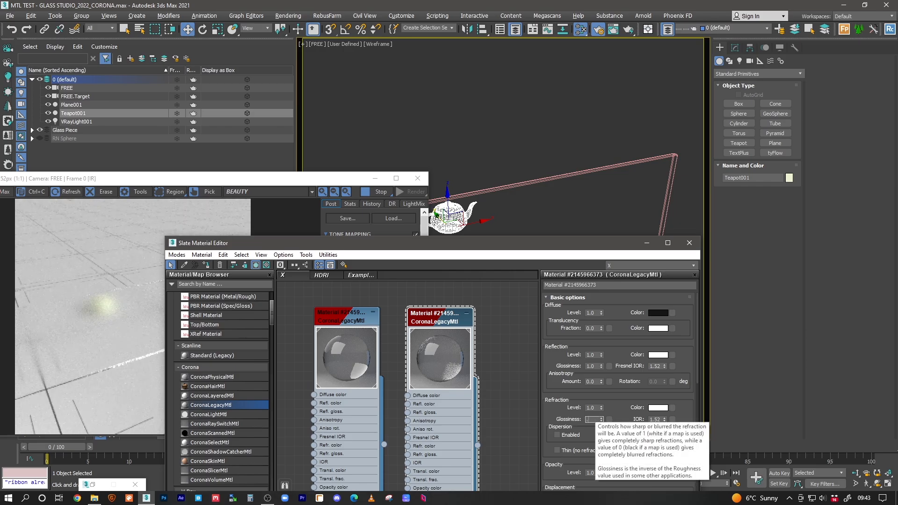
text(7)
key(Return)
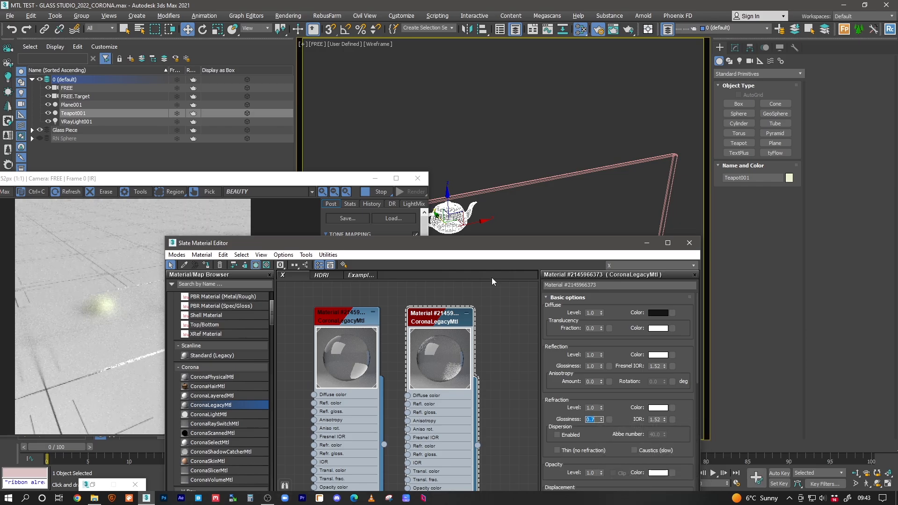
Step: Make the material's diffuse colour near-black with a Value of 5
drag(479, 249, 515, 211)
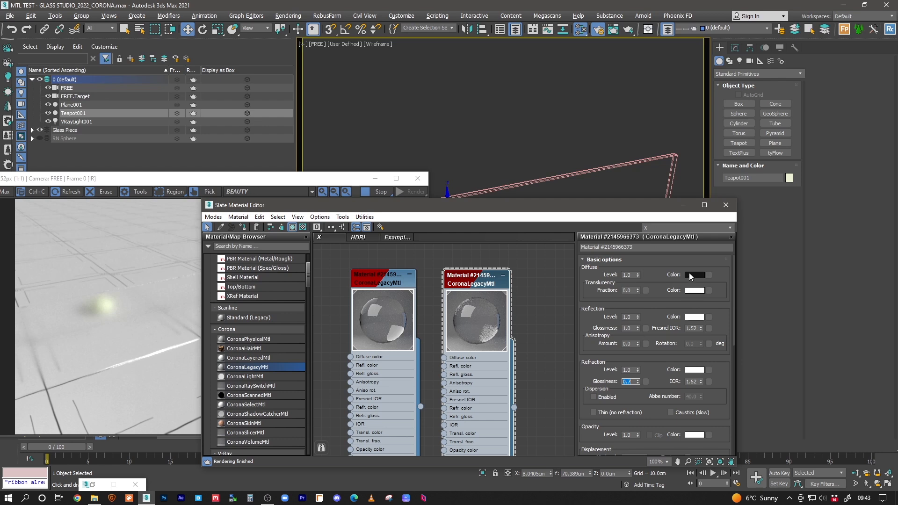
click(695, 276)
click(376, 108)
text(20)
key(Return)
text(5)
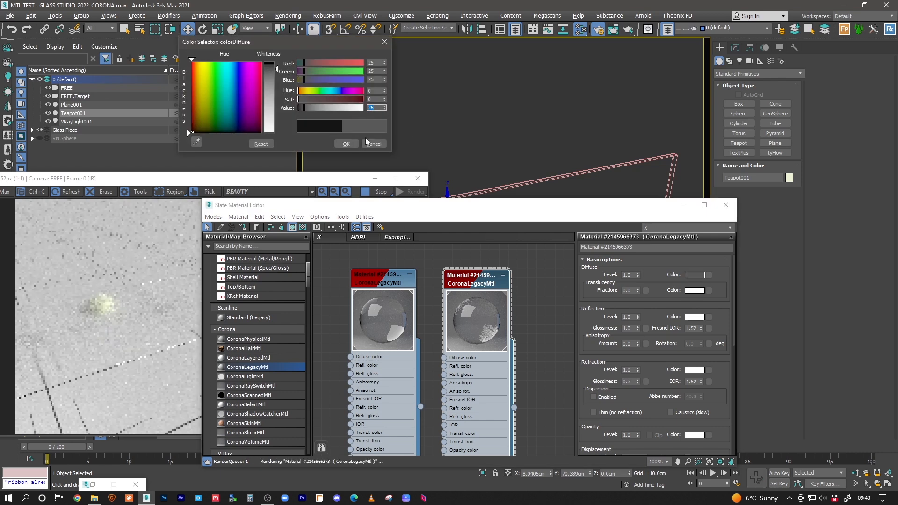
key(Return)
click(346, 144)
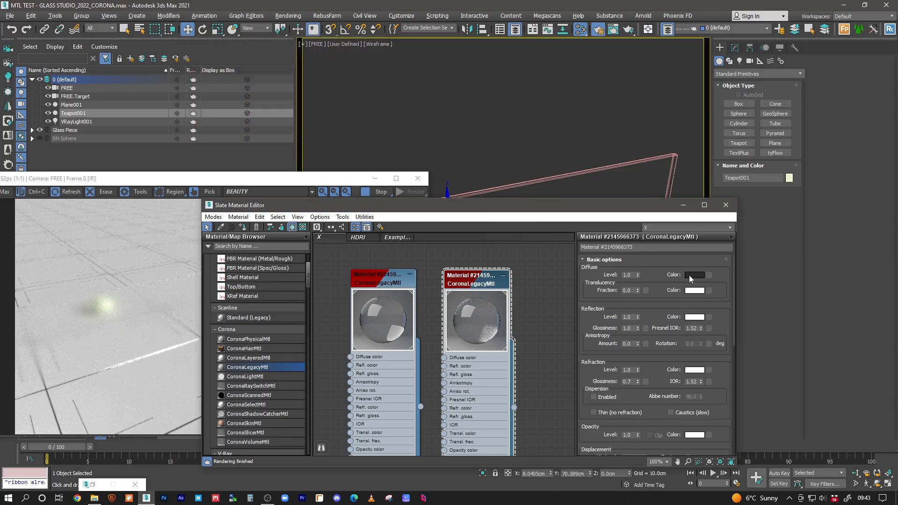
click(693, 276)
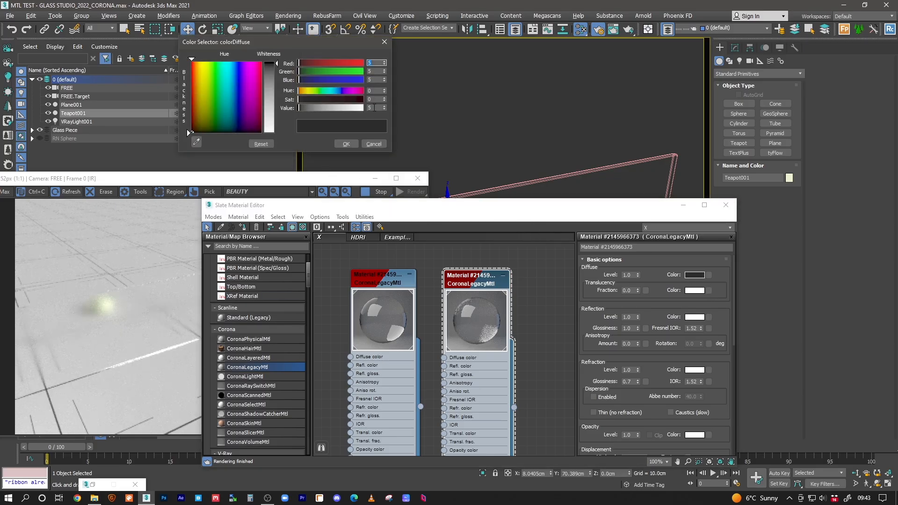
click(346, 145)
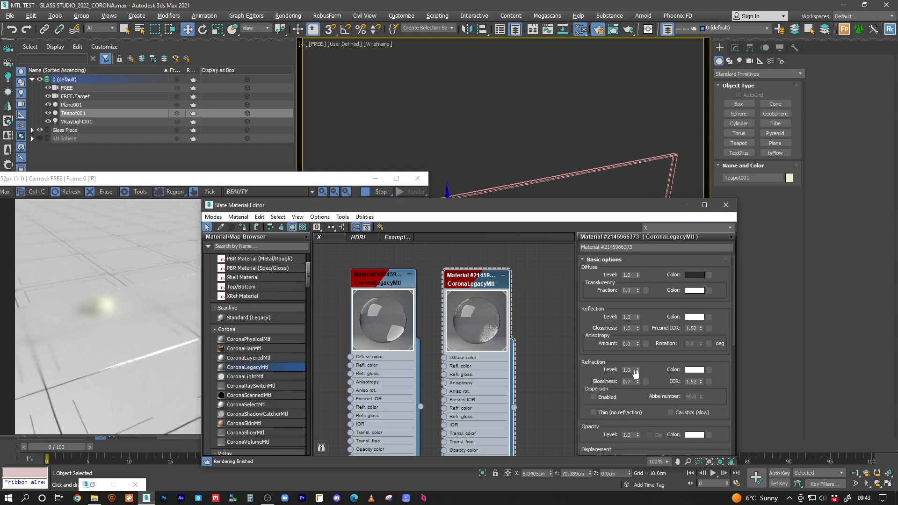
Step: Rearrange the material nodes, stop the interactive render, and delete the glass panel and teapot
click(627, 317)
double_click(632, 382)
drag(395, 281, 385, 280)
drag(476, 286, 457, 283)
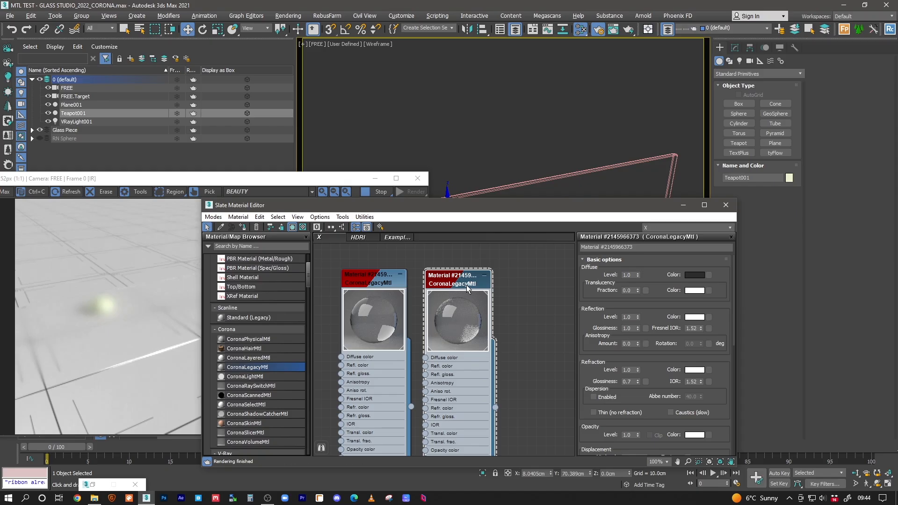
click(115, 263)
click(378, 193)
click(482, 192)
key(Delete)
click(451, 223)
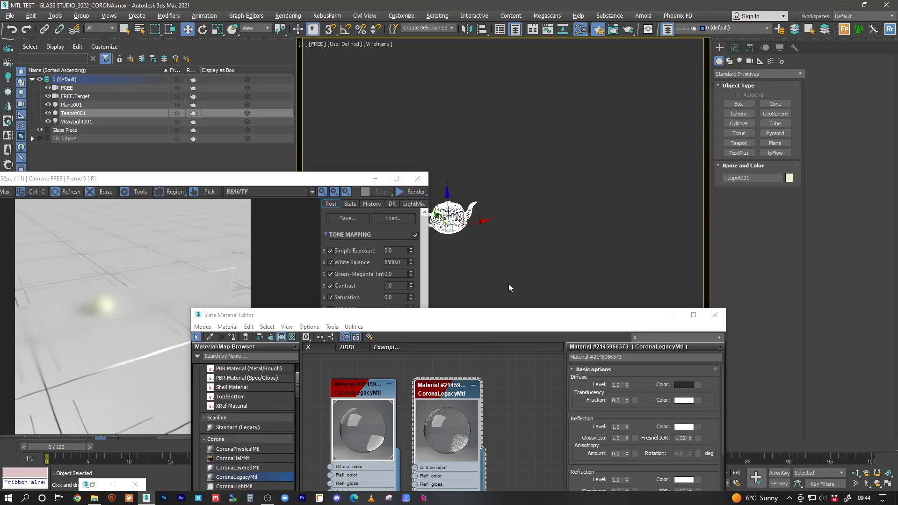
key(Delete)
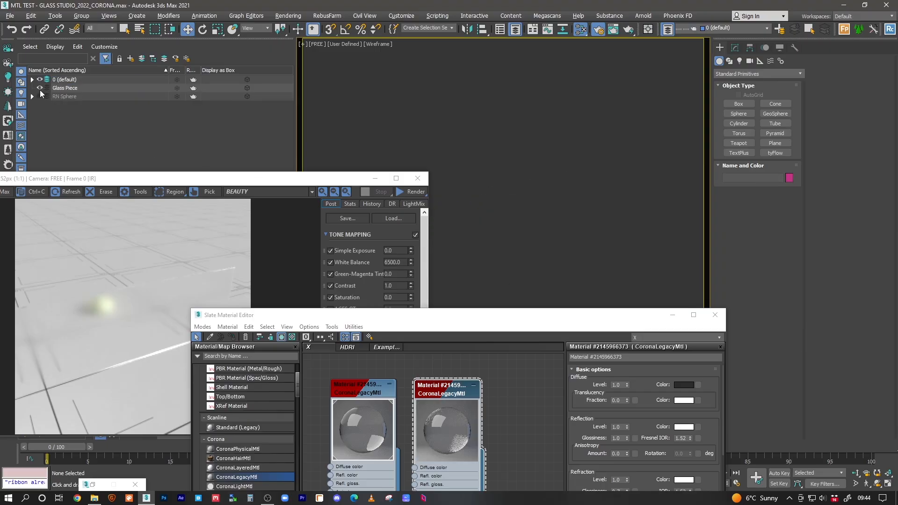
Step: Undo both deletions, then delete only the teapot
key(ctrl+z)
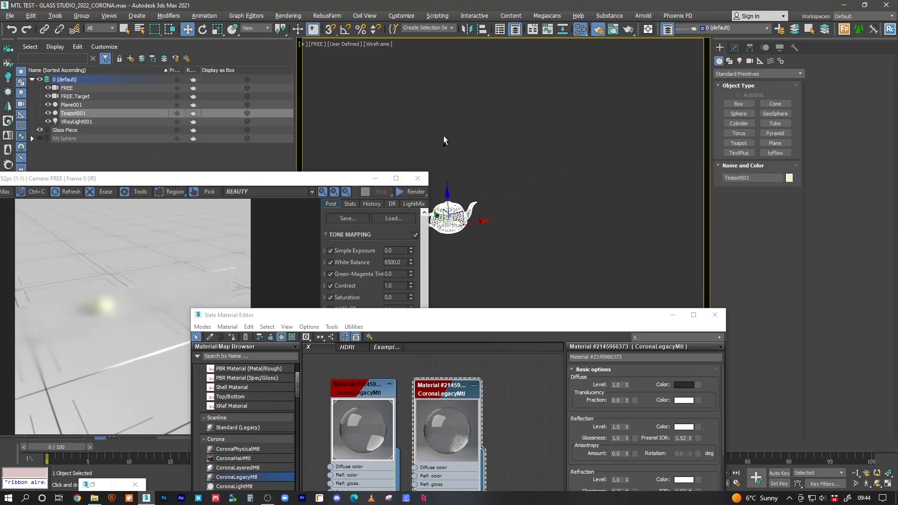
key(ctrl+z)
key(ctrl+z)
click(477, 174)
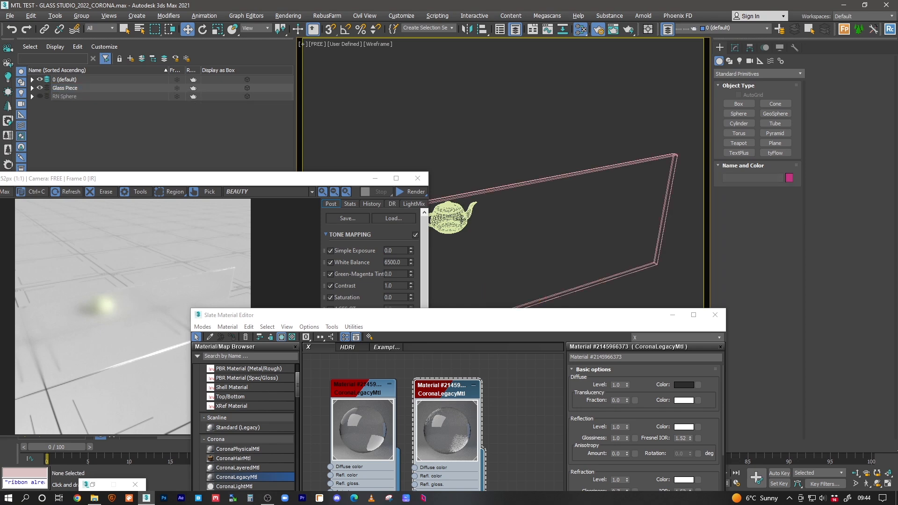
key(F3)
click(451, 226)
key(F3)
click(450, 222)
key(F3)
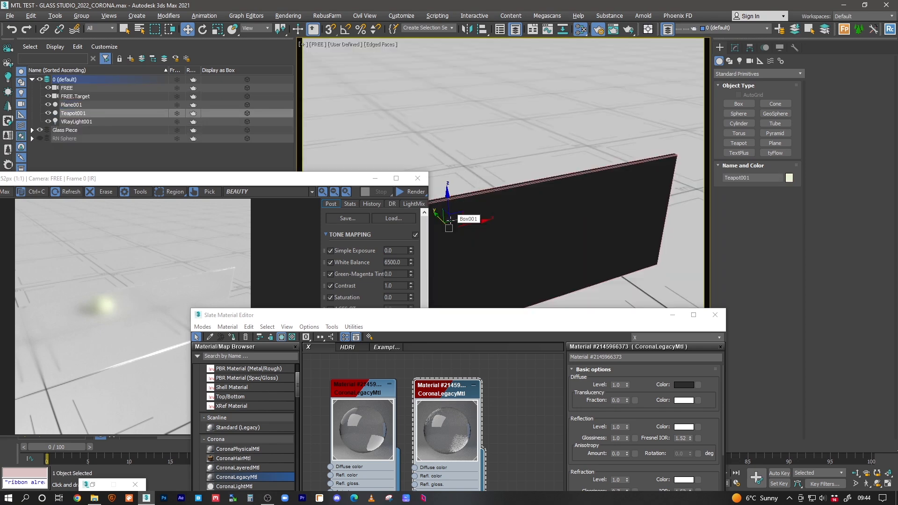
key(Delete)
Step: Hide the Glass Piece layer, show RN Sphere, and open the left glass material's parameters
click(40, 88)
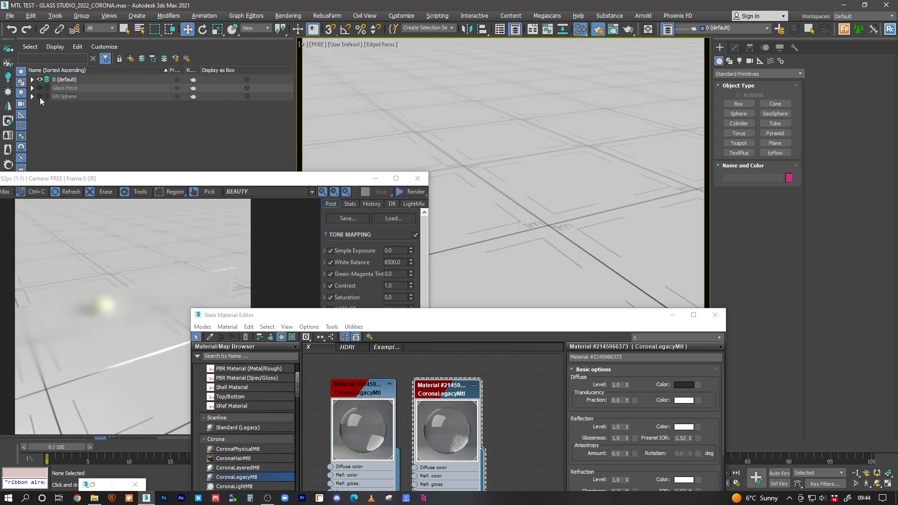
click(40, 97)
drag(302, 182, 350, 91)
drag(555, 324, 576, 221)
click(385, 279)
drag(386, 279, 375, 279)
double_click(374, 278)
middle_drag(408, 291, 459, 295)
Step: Arrange the two glass material nodes and start a new Corona render
click(470, 280)
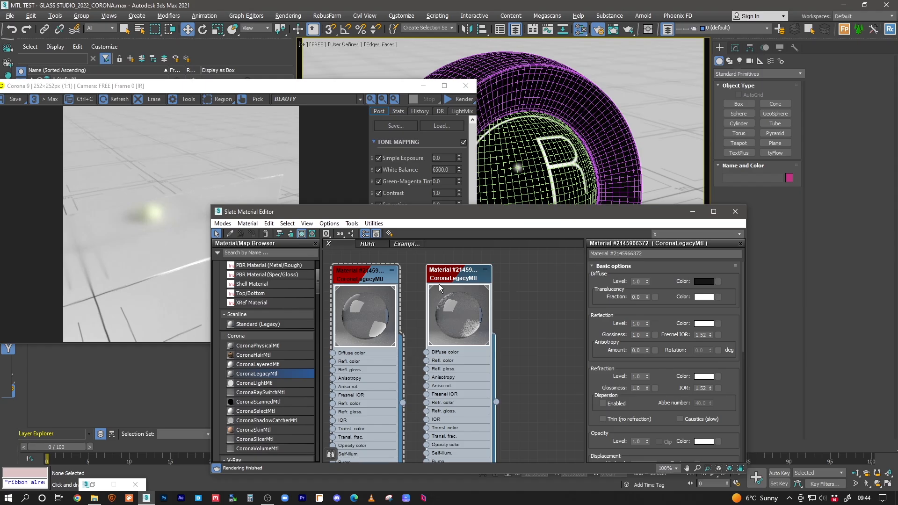
drag(383, 275, 383, 275)
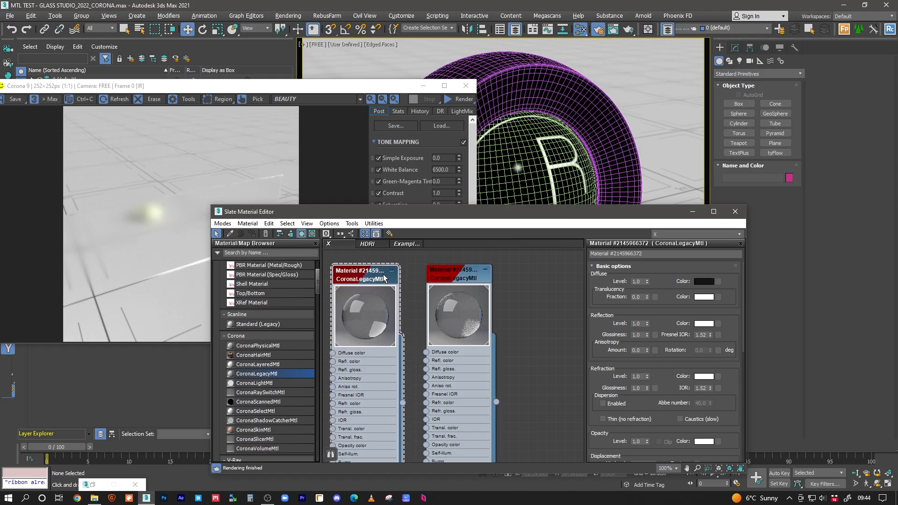
drag(465, 284, 459, 278)
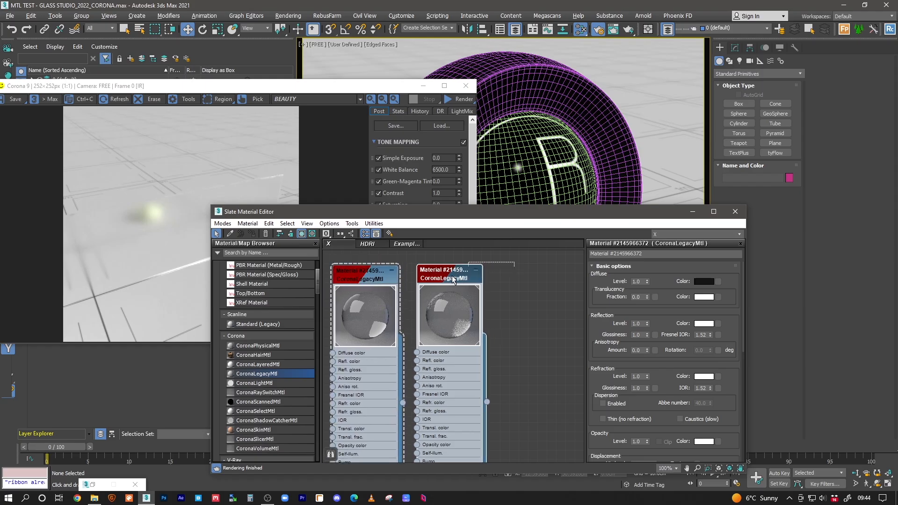
drag(445, 213, 463, 185)
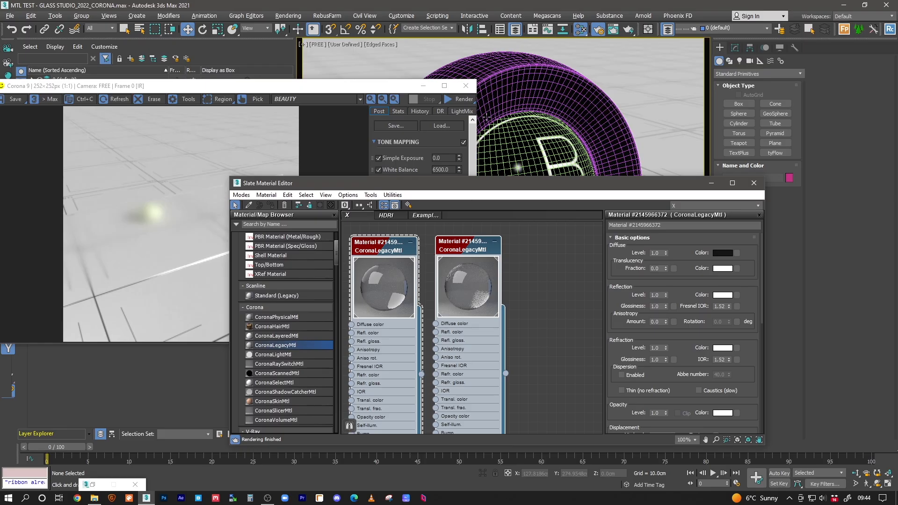
drag(150, 86, 227, 84)
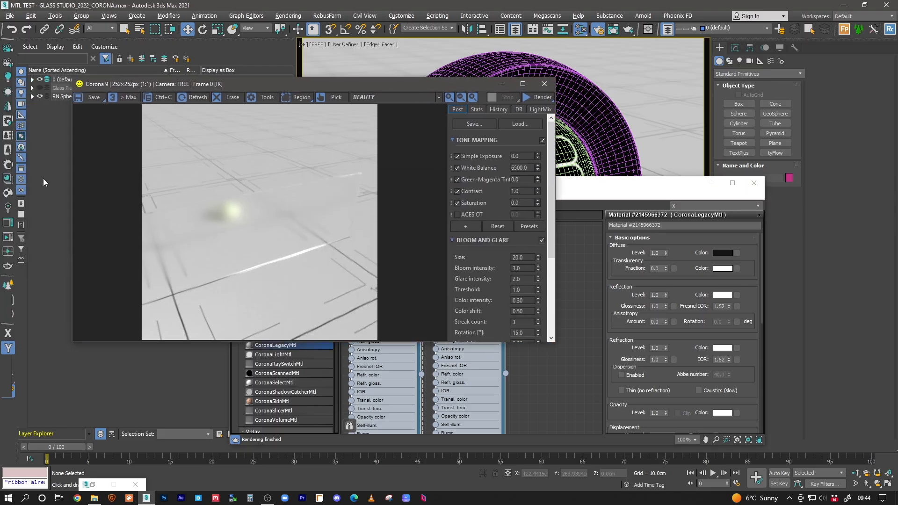
click(13, 239)
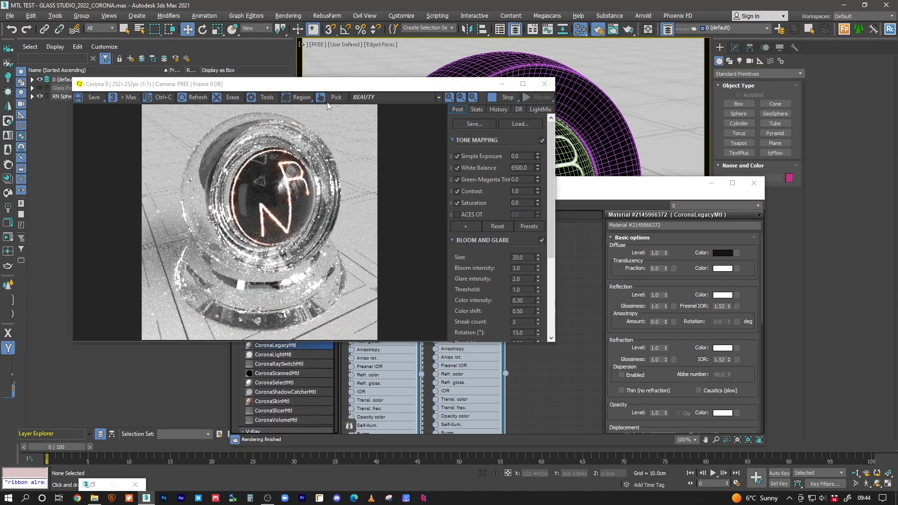
Step: Assign the selected glass material to the outer sphere
drag(332, 82, 280, 92)
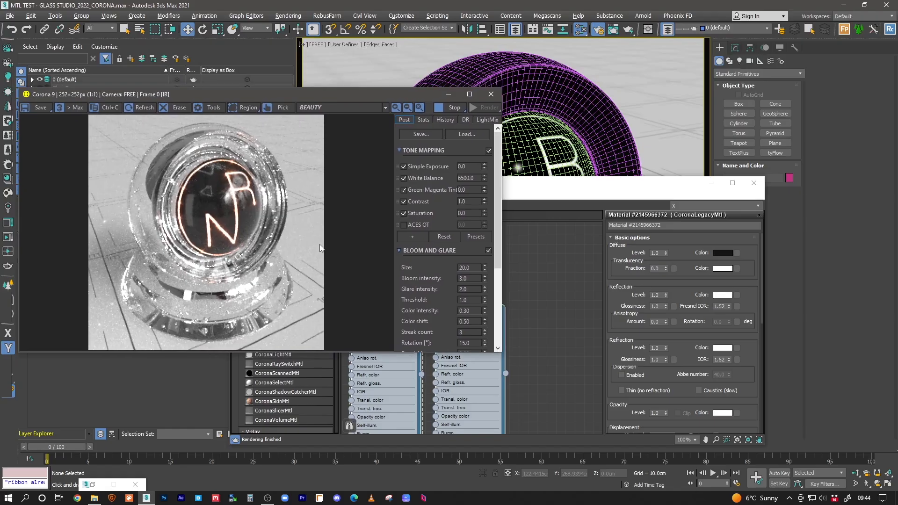
click(534, 306)
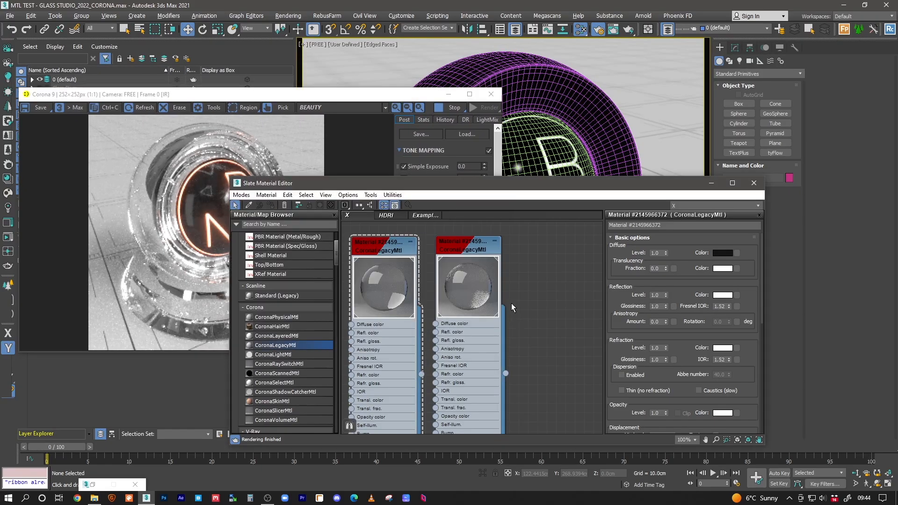
click(555, 96)
click(272, 206)
Step: Zoom and pan the Corona frame buffer to inspect the glowing NR globe and its base
click(171, 275)
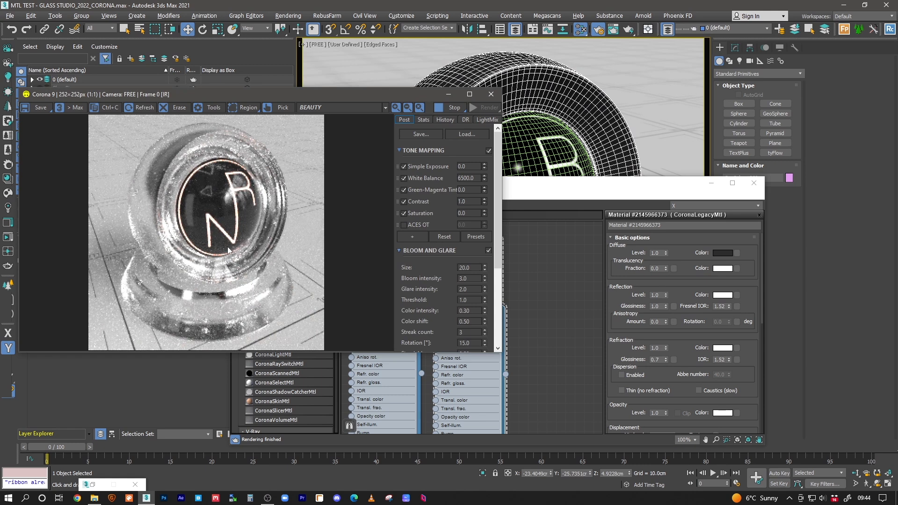
scroll(229, 255, up, 1)
scroll(95, 239, down, 1)
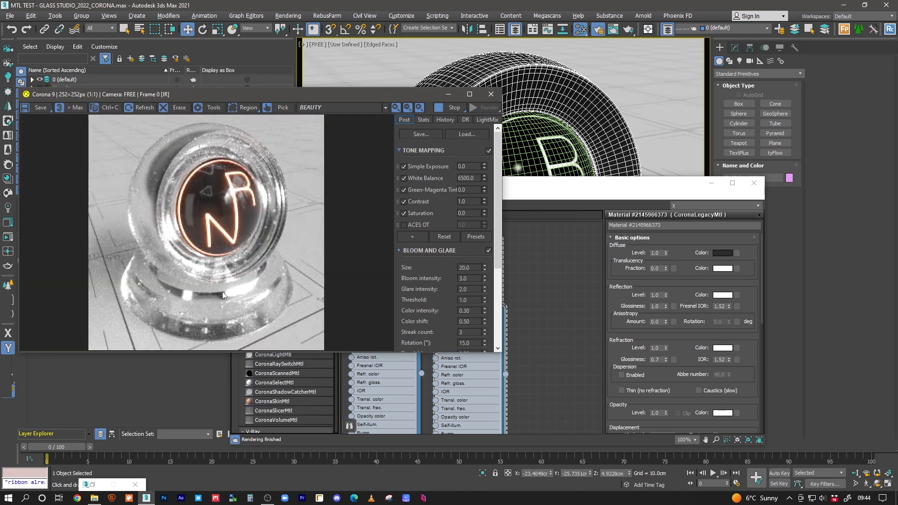
scroll(193, 322, up, 1)
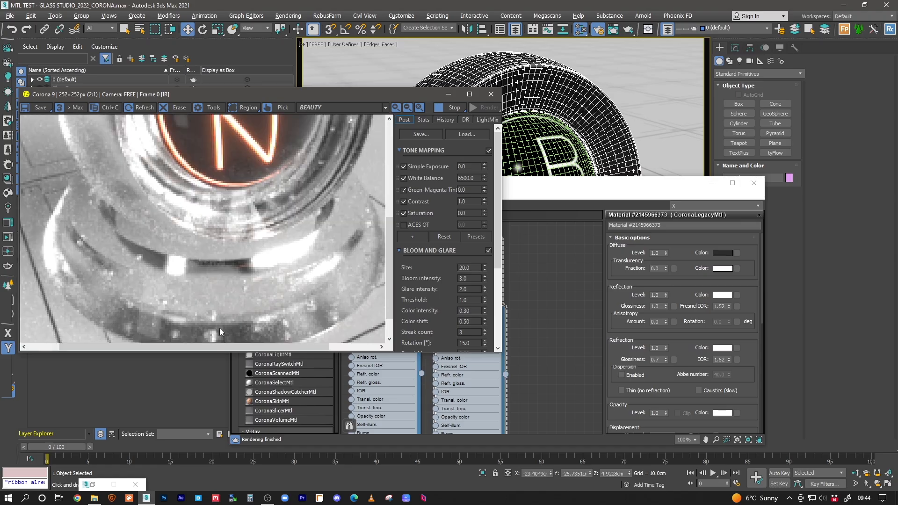
middle_drag(219, 322, 212, 296)
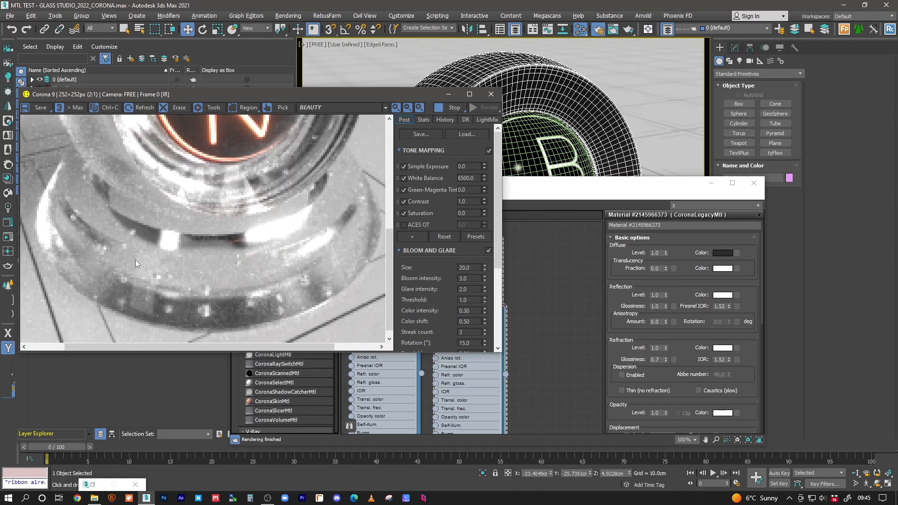
middle_drag(163, 238, 161, 311)
scroll(166, 281, down, 1)
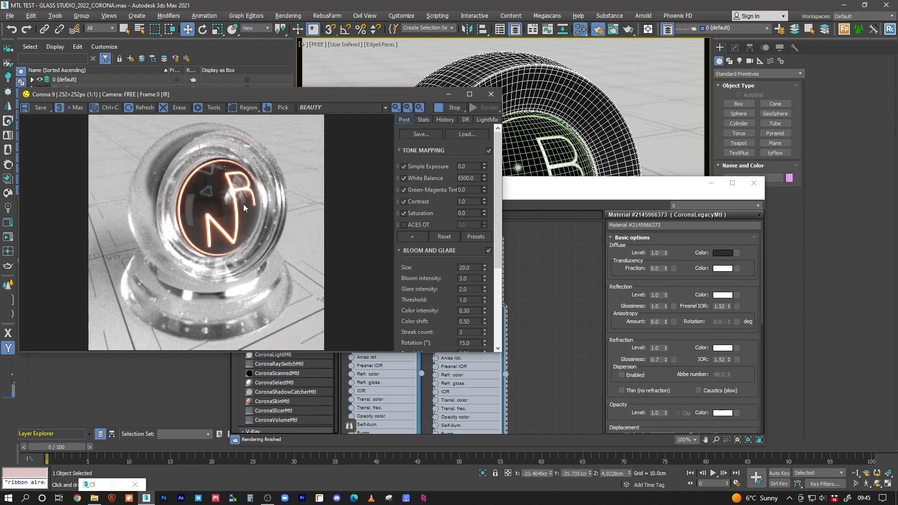
click(518, 285)
middle_drag(508, 272, 478, 263)
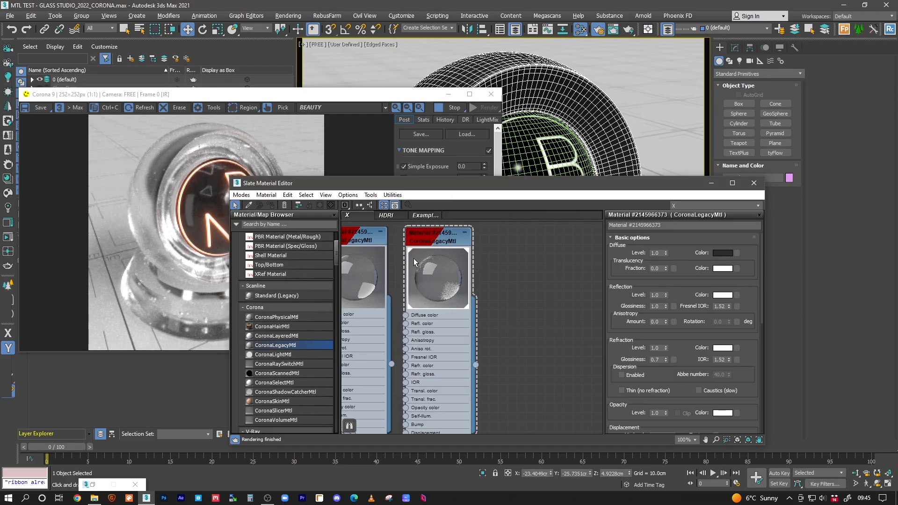
middle_drag(413, 258, 435, 260)
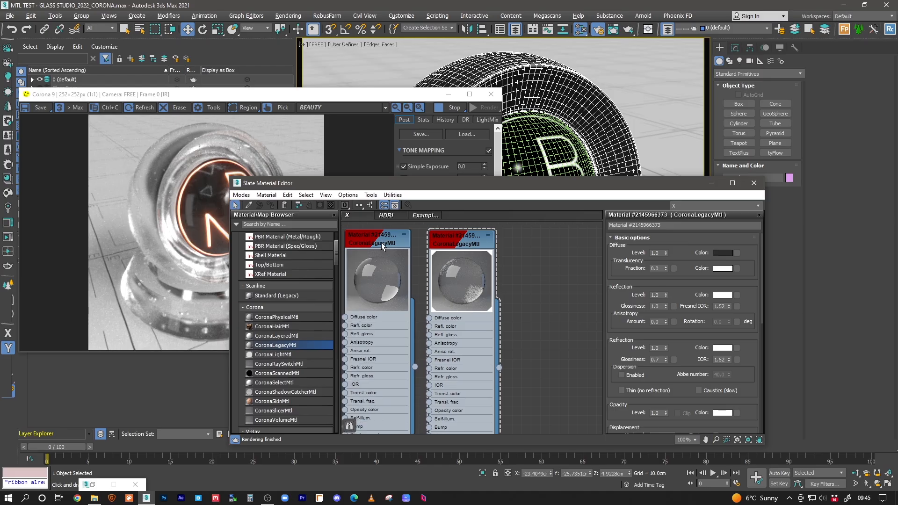
shift+drag(380, 242, 568, 242)
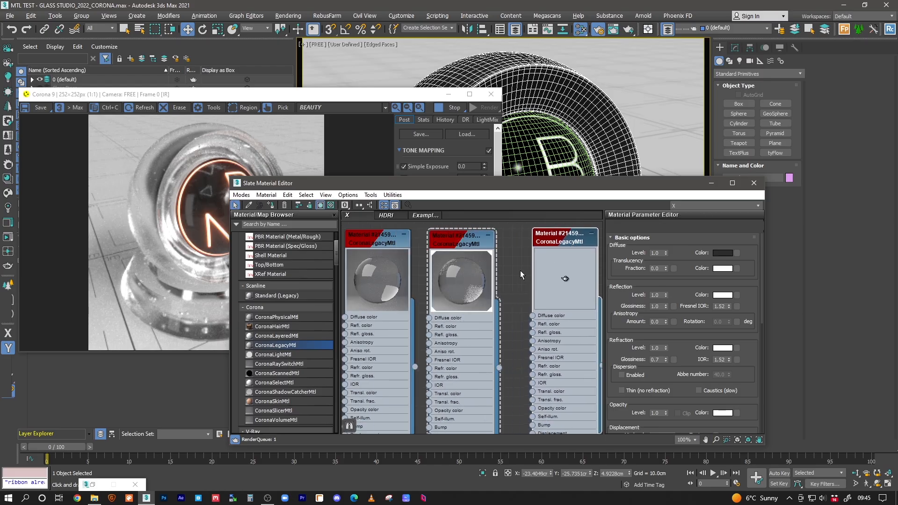
middle_drag(557, 246, 456, 248)
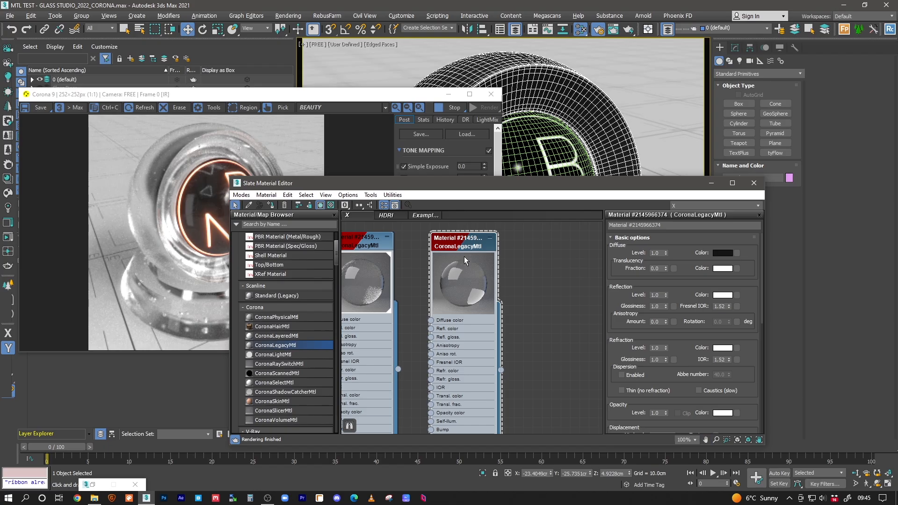
click(271, 205)
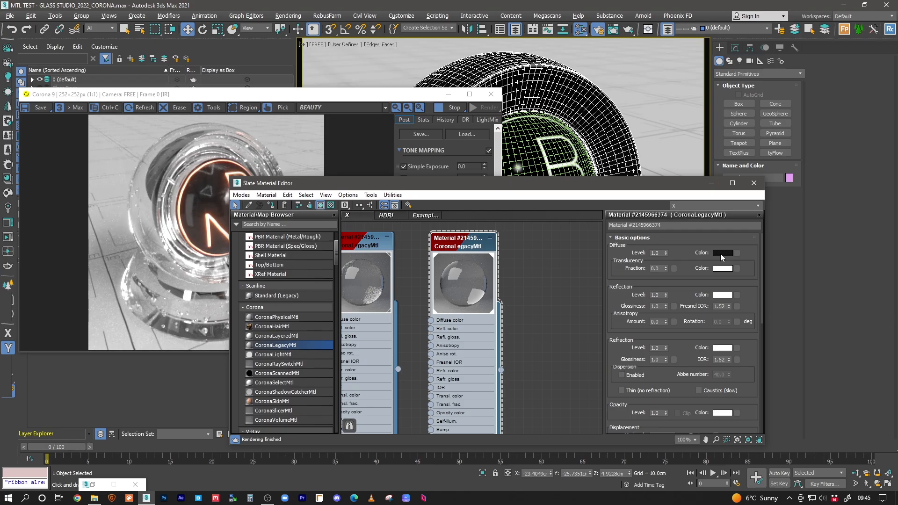
Step: Set the refraction colour to pure red at saturation 255, then shrink the Slate Material Editor
click(720, 253)
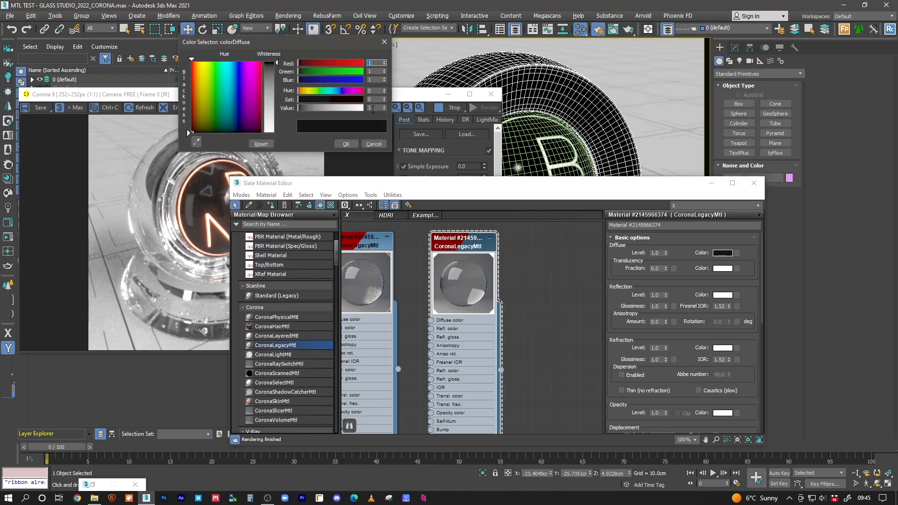
click(371, 147)
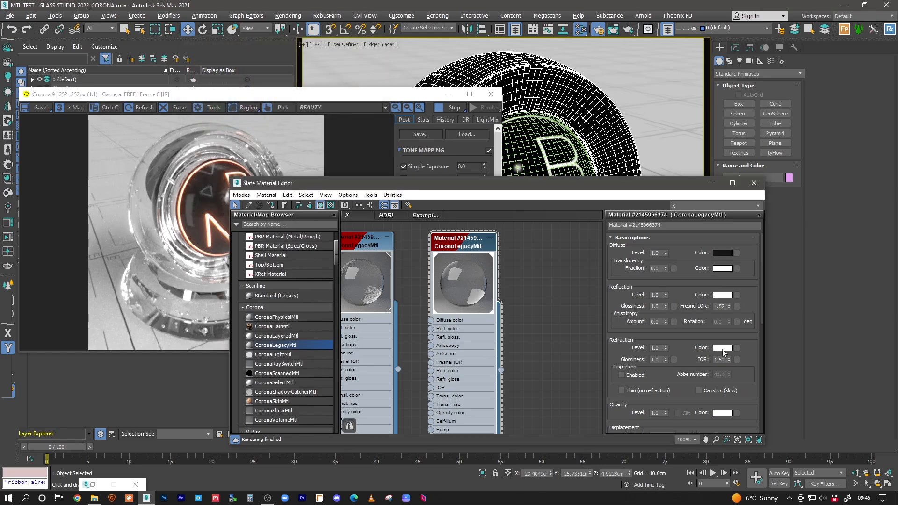
click(722, 348)
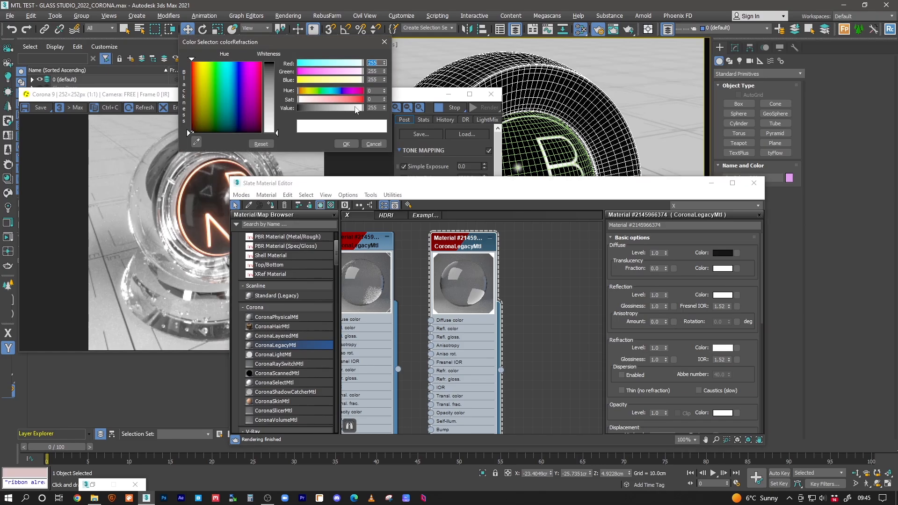
click(326, 100)
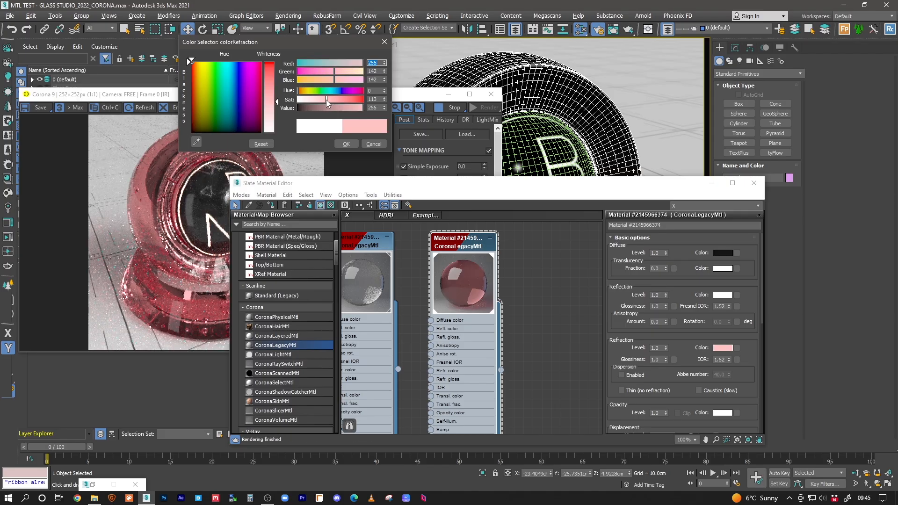
drag(357, 100, 369, 100)
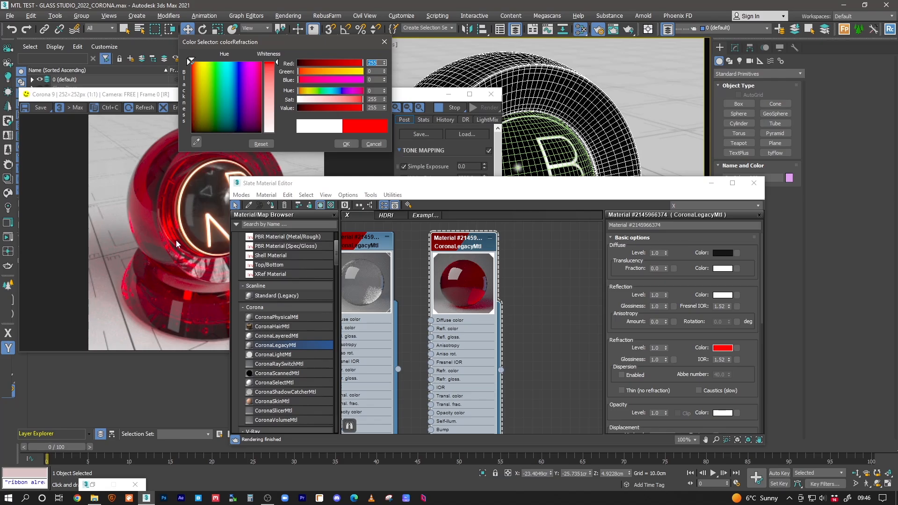
click(347, 143)
drag(366, 186, 453, 165)
drag(317, 158, 420, 100)
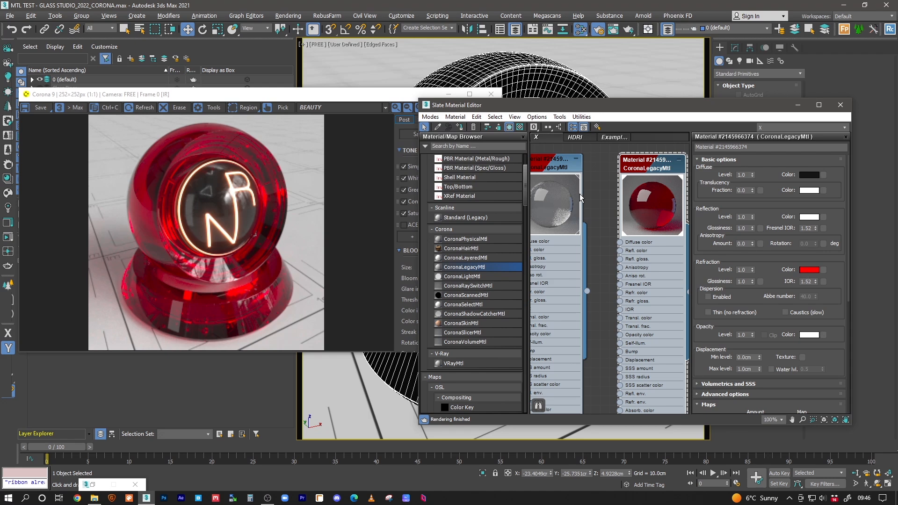
Step: Try yellow and then progressively paler green refraction tints
middle_drag(654, 182, 609, 193)
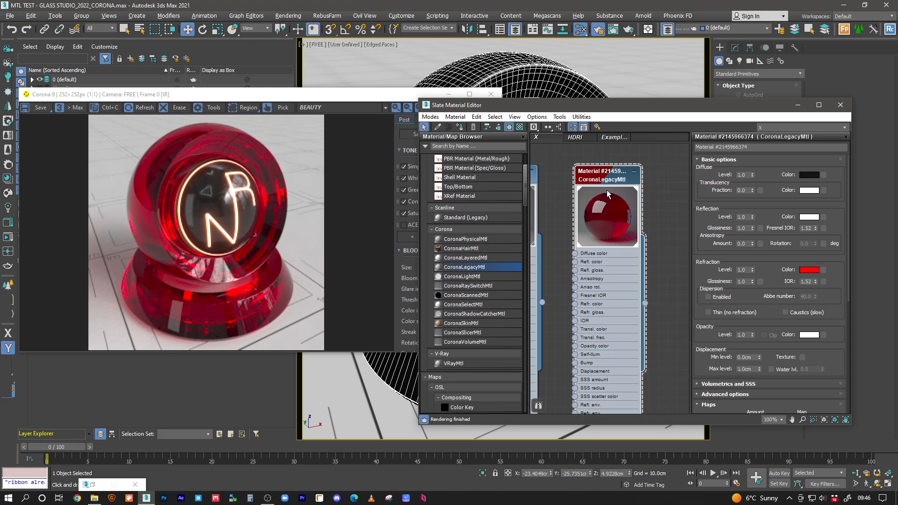
click(809, 270)
click(359, 72)
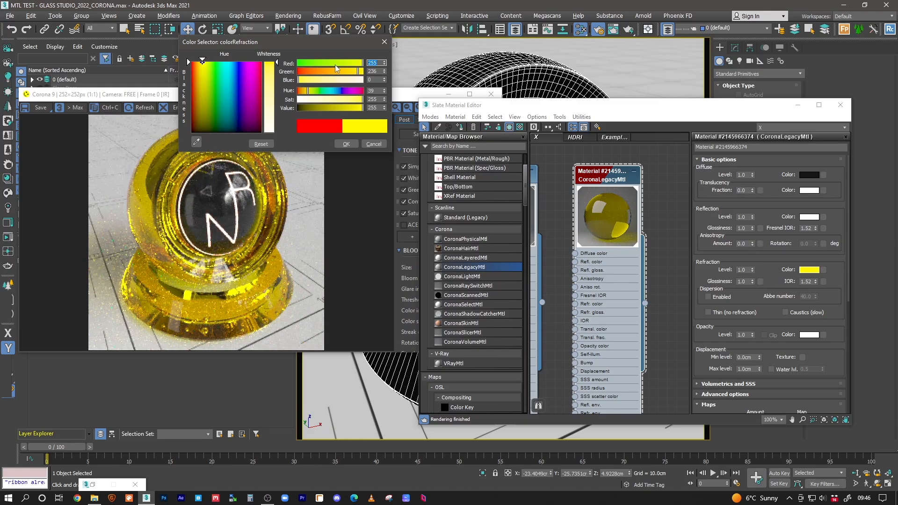
click(319, 64)
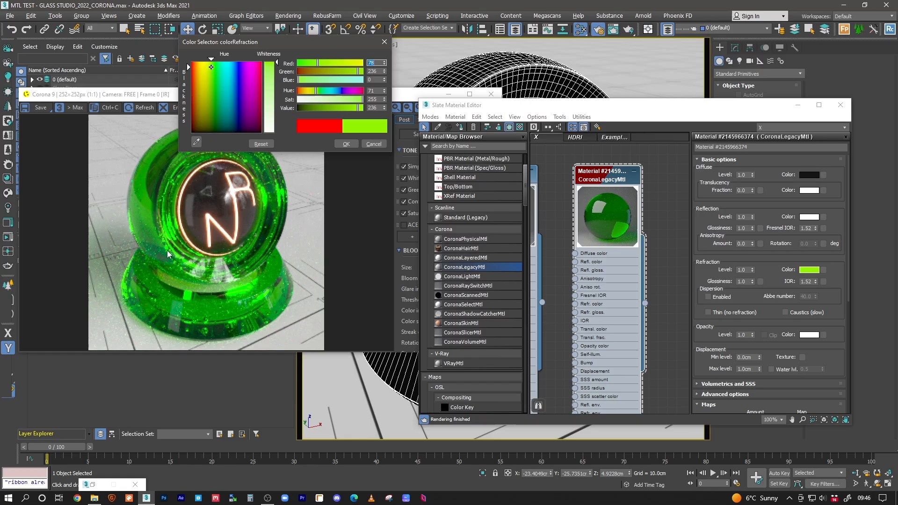
click(351, 100)
click(343, 100)
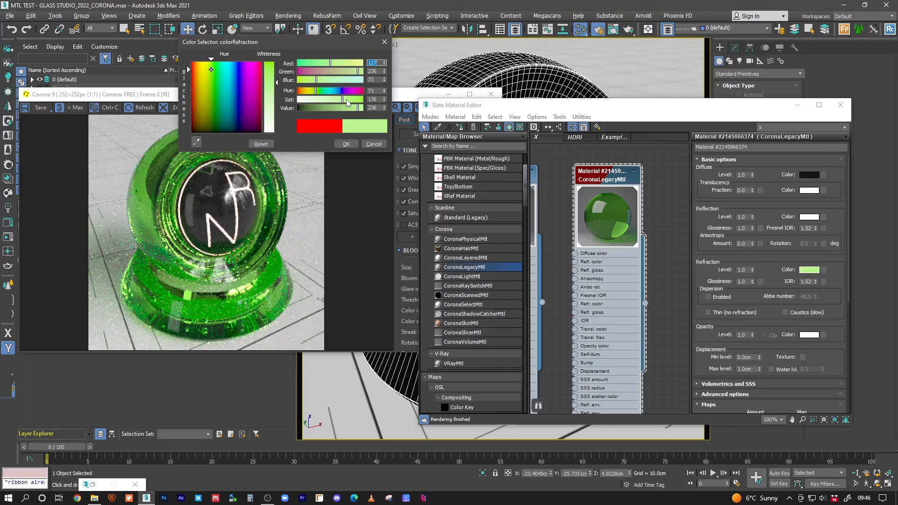
click(340, 100)
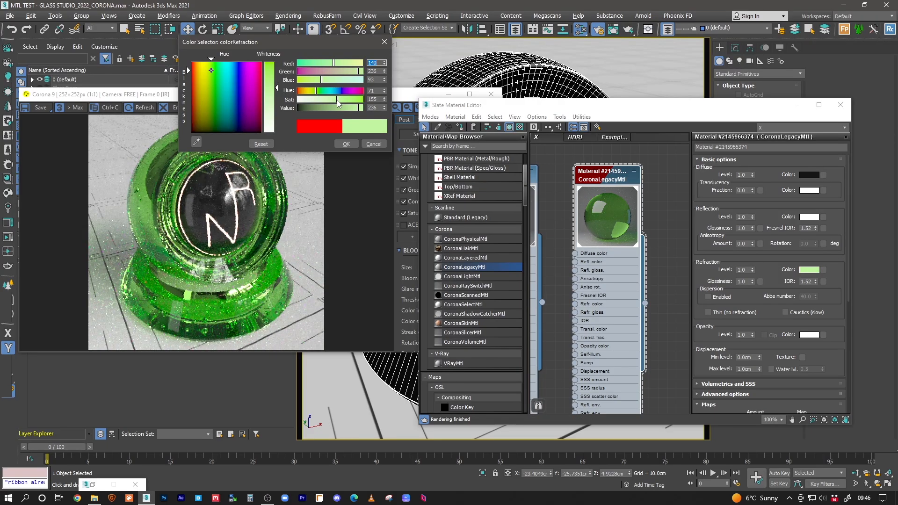
click(327, 100)
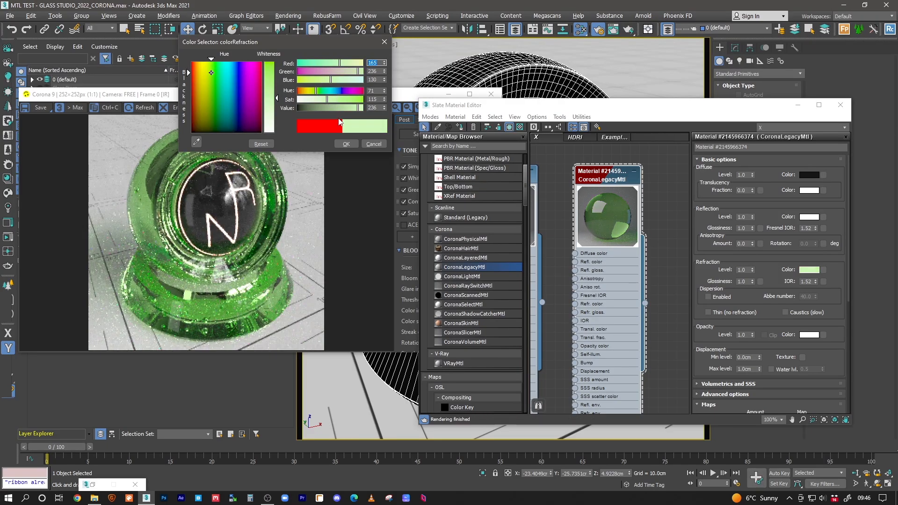
click(312, 100)
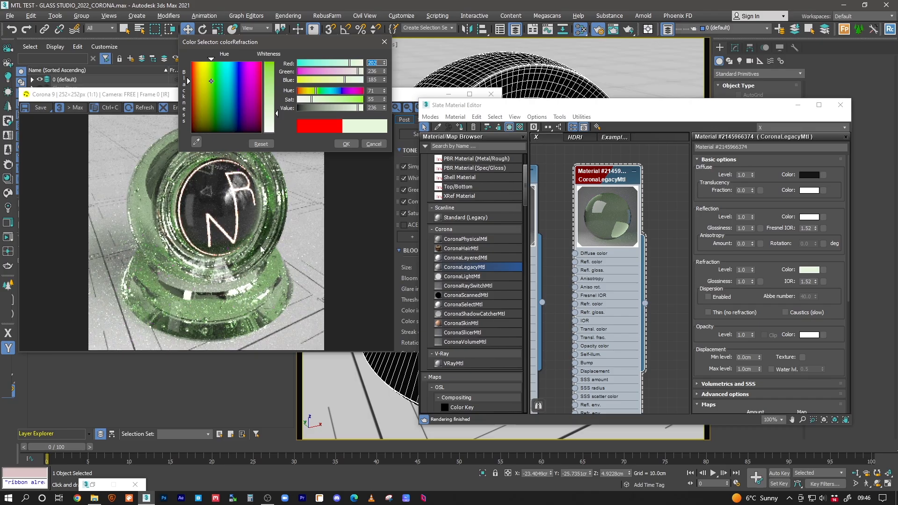
Step: Set the refraction colour to a fully saturated, full-brightness magenta
click(362, 100)
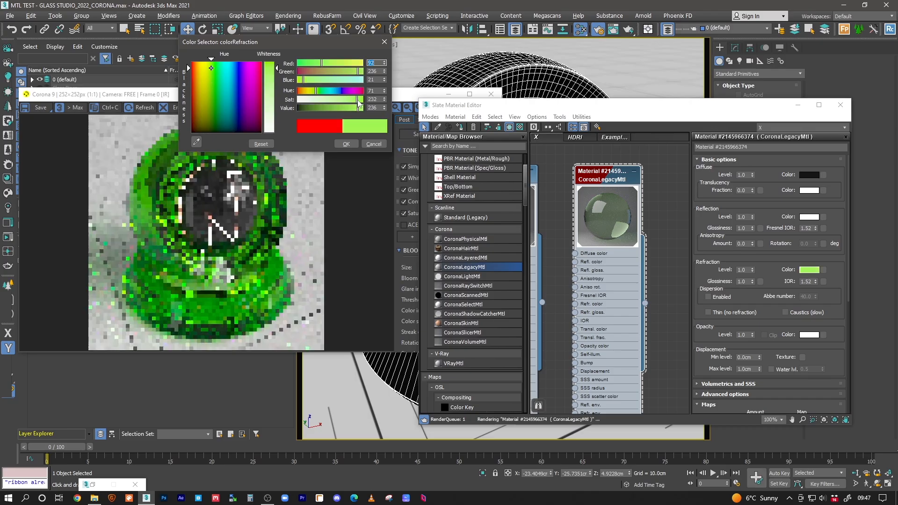
click(349, 92)
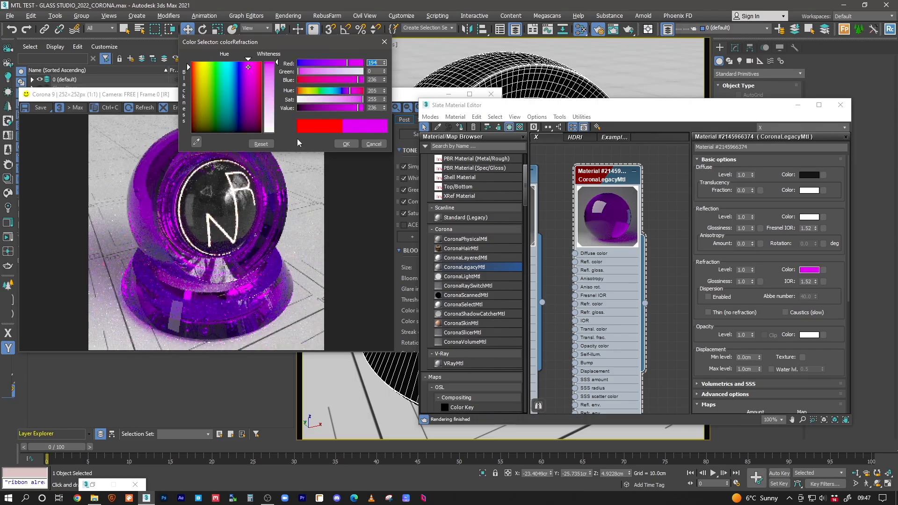
mouse_move(359, 108)
mouse_down()
mouse_move(341, 110)
mouse_move(367, 112)
mouse_up()
click(346, 143)
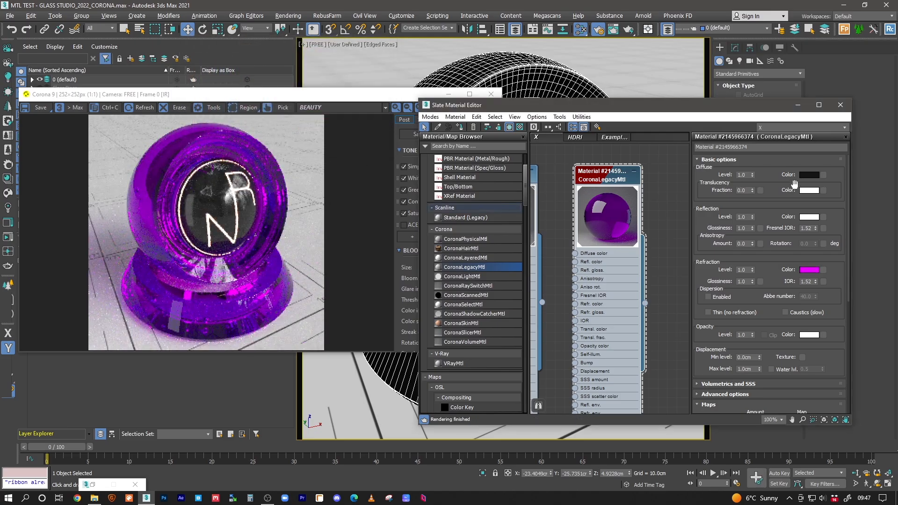
click(809, 174)
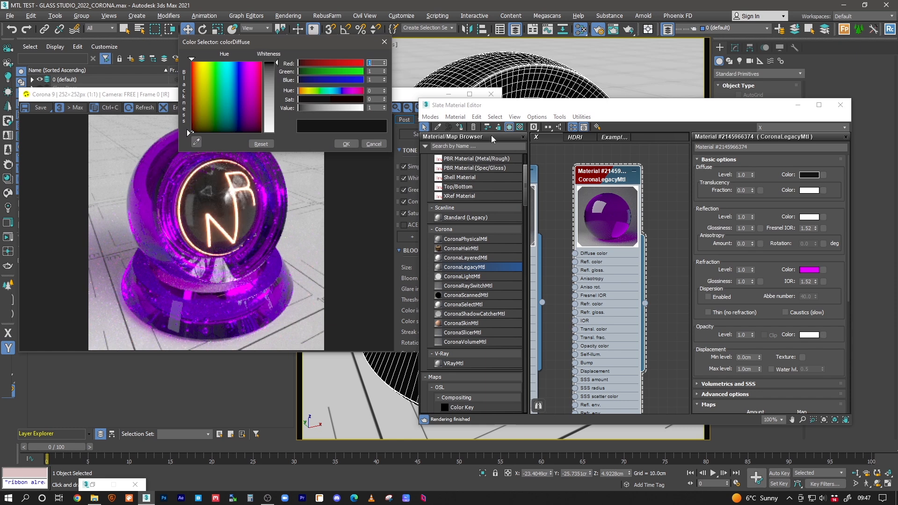
Step: Darken the diffuse colour to pure black with Value 0
drag(309, 111, 328, 111)
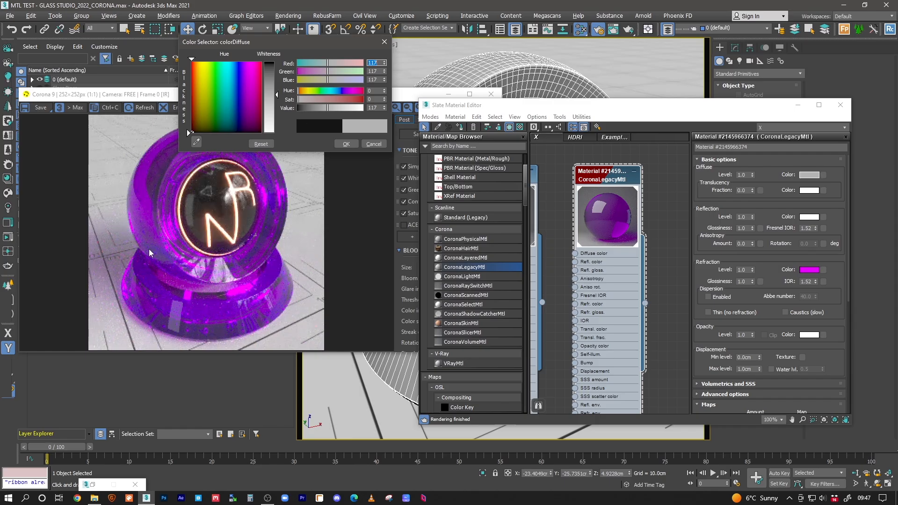
click(374, 107)
text(1)
key(Return)
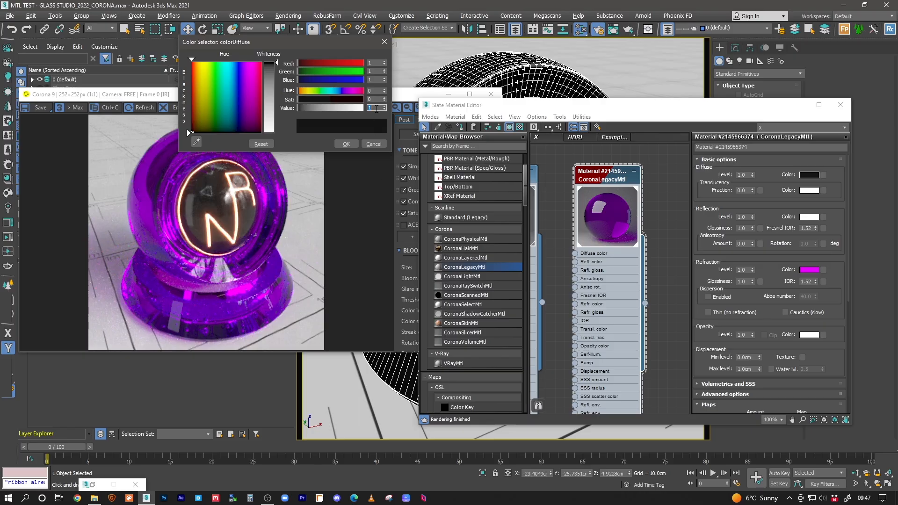
text(0)
key(Return)
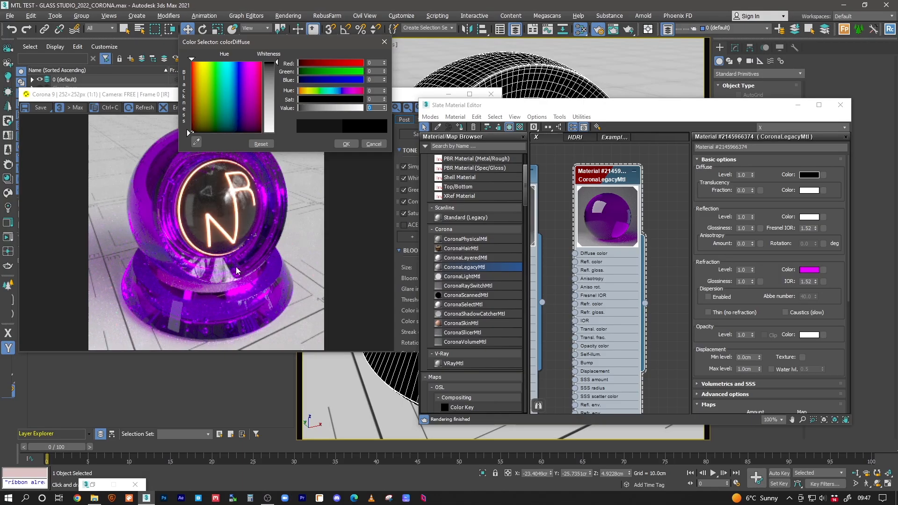
Step: Check rendered pixel values in the Corona frame buffer, then raise diffuse Value to 5
scroll(218, 293, up, 3)
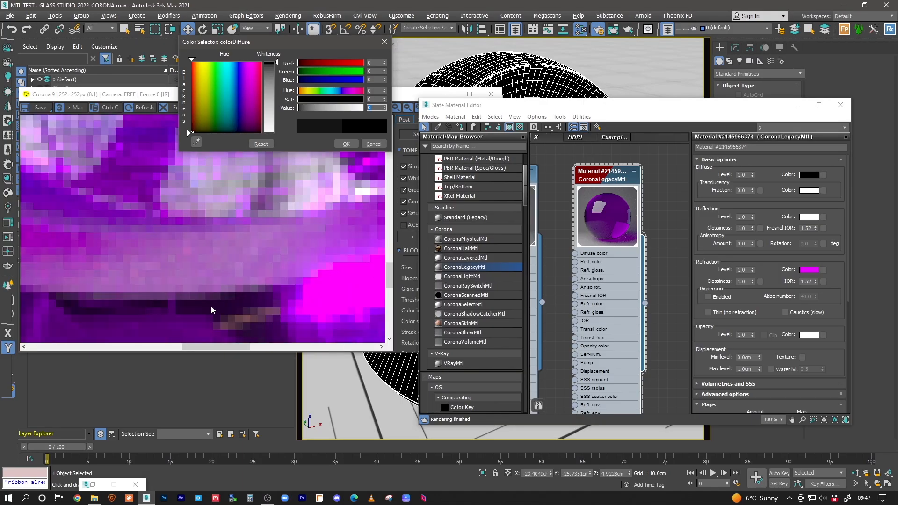
right_click(195, 303)
right_drag(194, 285, 194, 280)
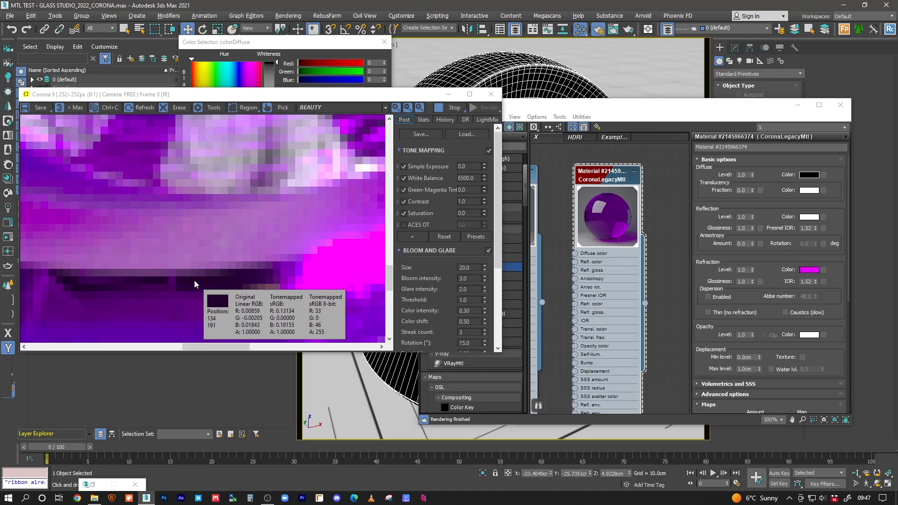
right_drag(194, 280, 194, 279)
scroll(223, 279, down, 3)
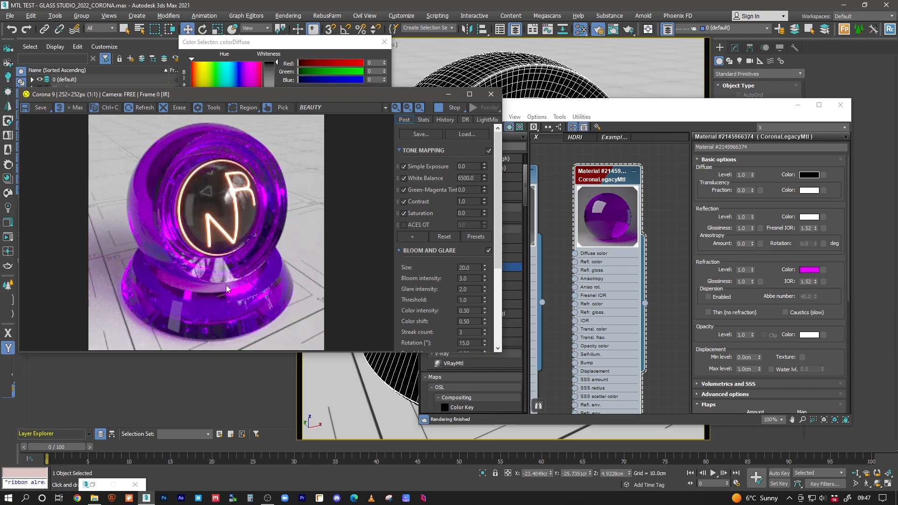
click(343, 50)
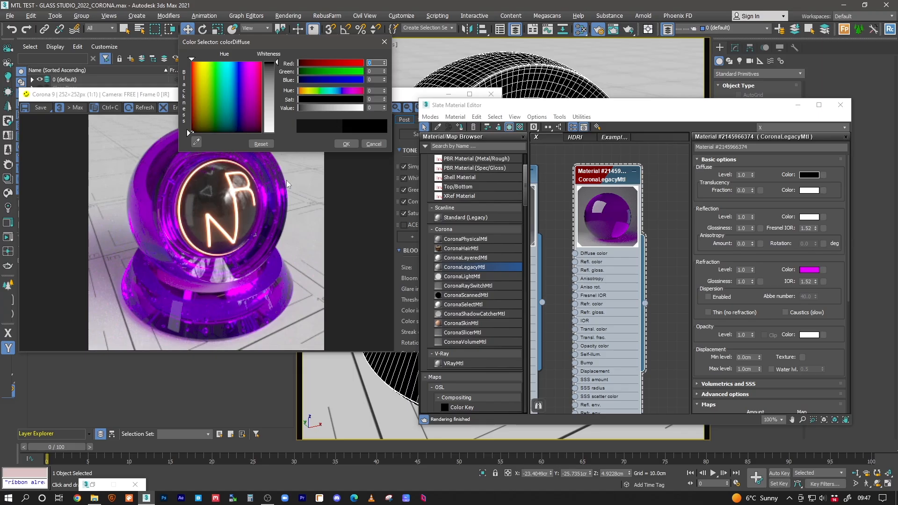
drag(385, 107, 384, 104)
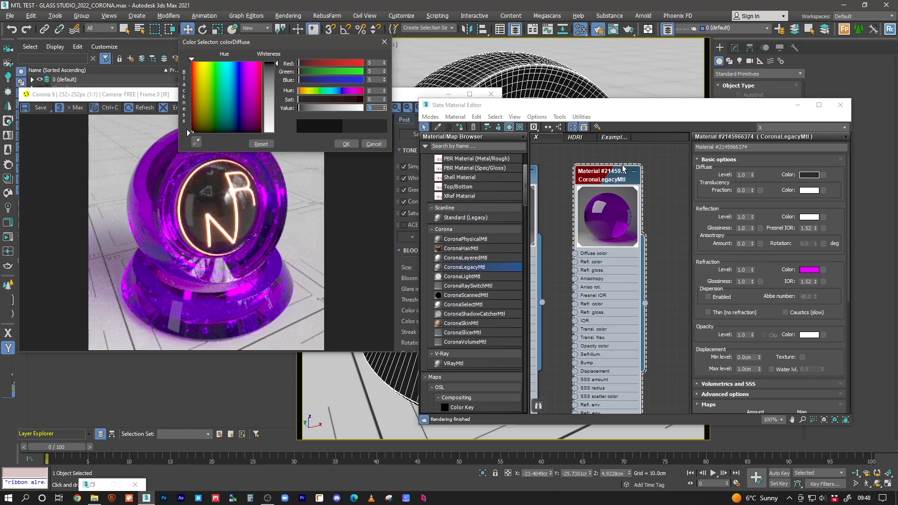
Step: Slightly darken and desaturate the magenta refraction colour
click(813, 270)
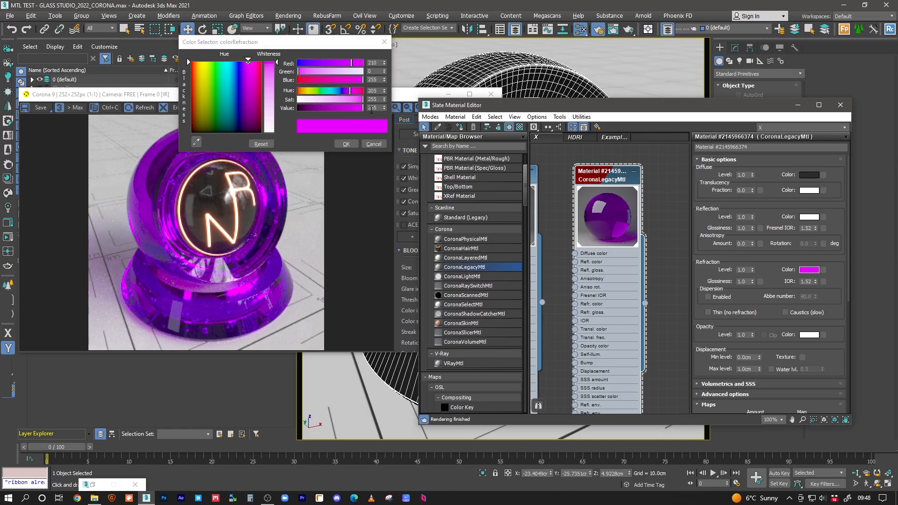
drag(362, 108, 353, 111)
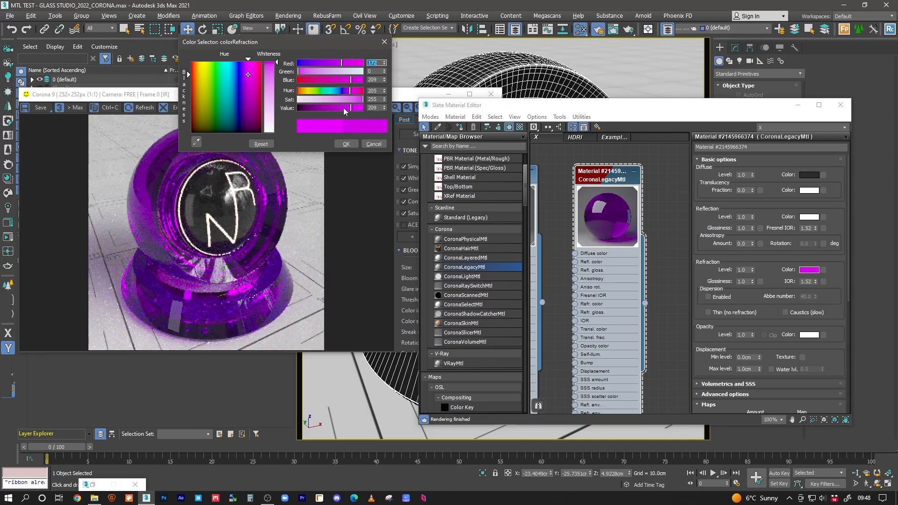
drag(361, 100, 359, 101)
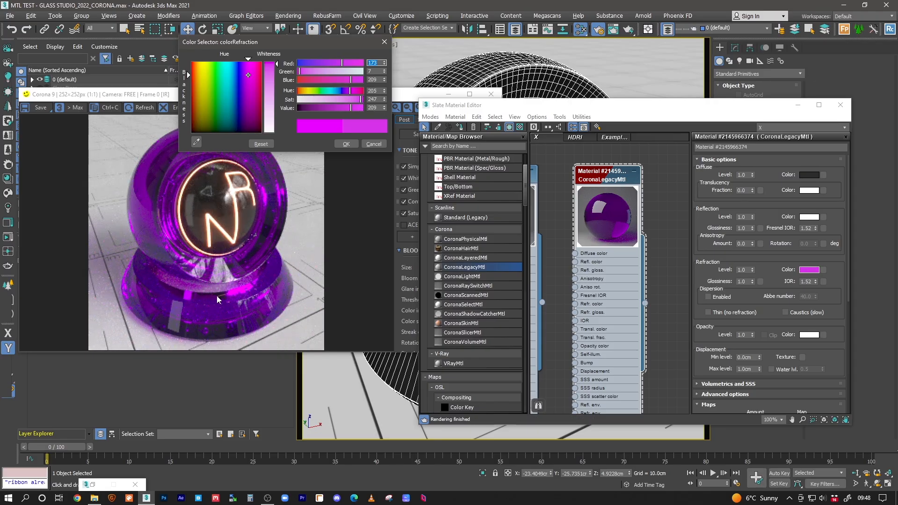
click(346, 143)
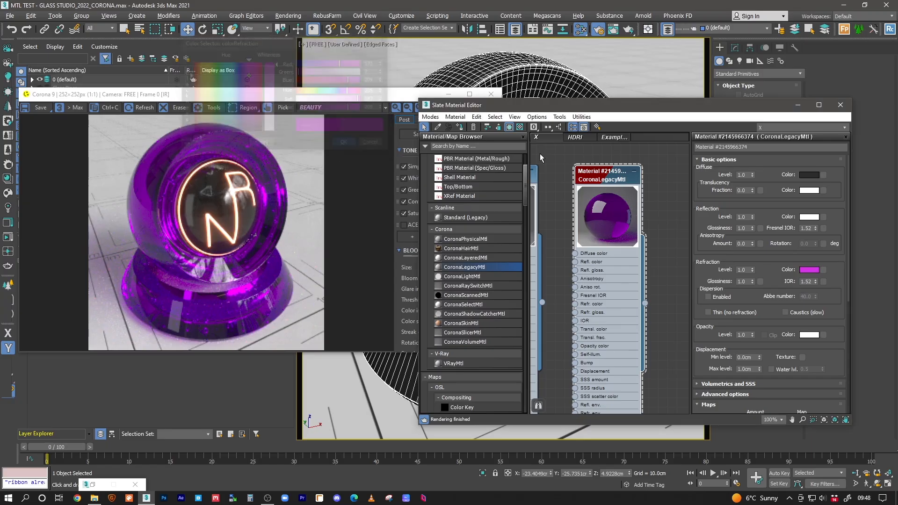
Step: Set the diffuse colour to a very dark grey with Value 4
click(809, 175)
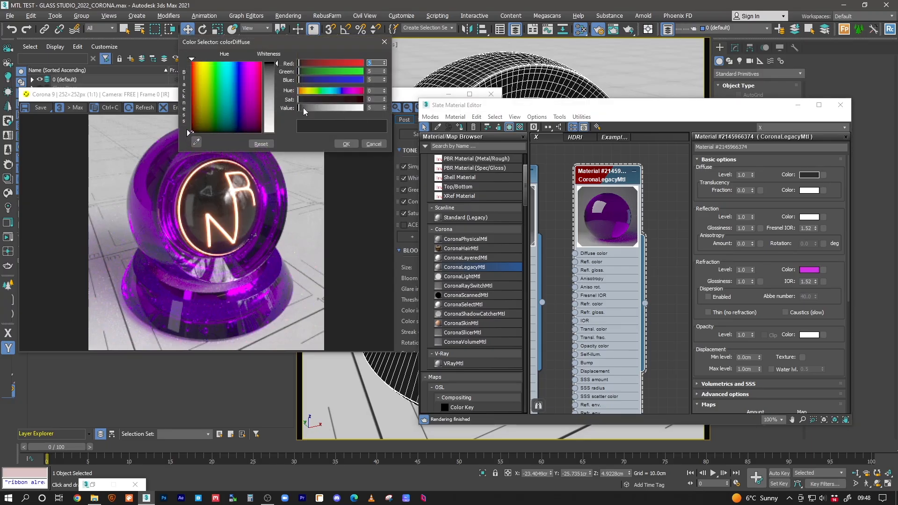
drag(303, 107, 304, 108)
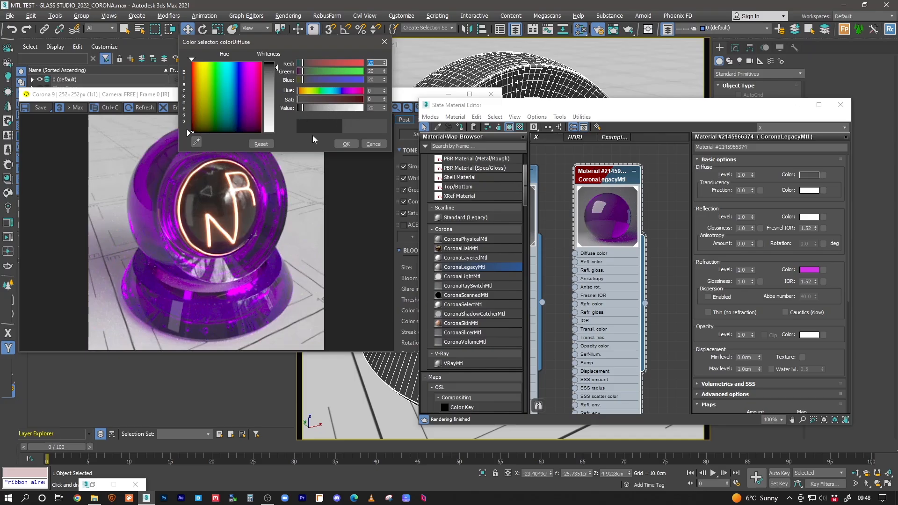
drag(303, 113, 361, 109)
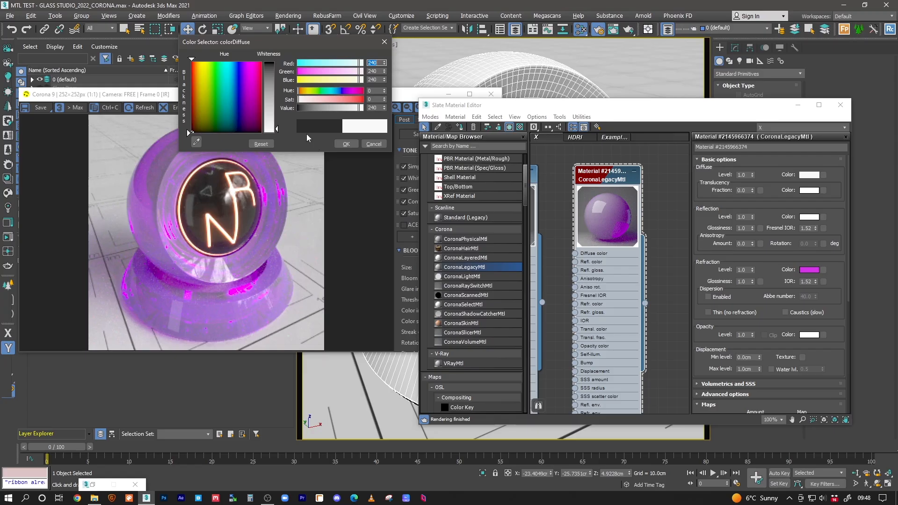
click(377, 108)
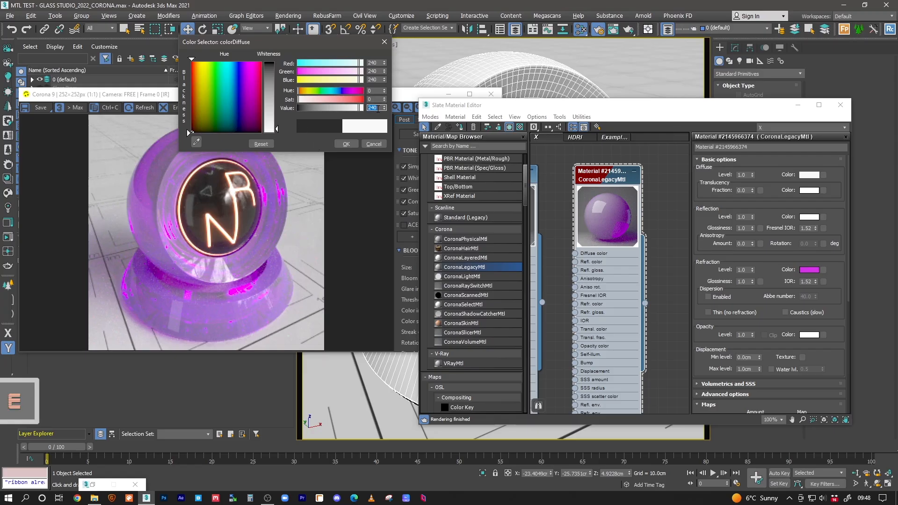
text(3)
key(Return)
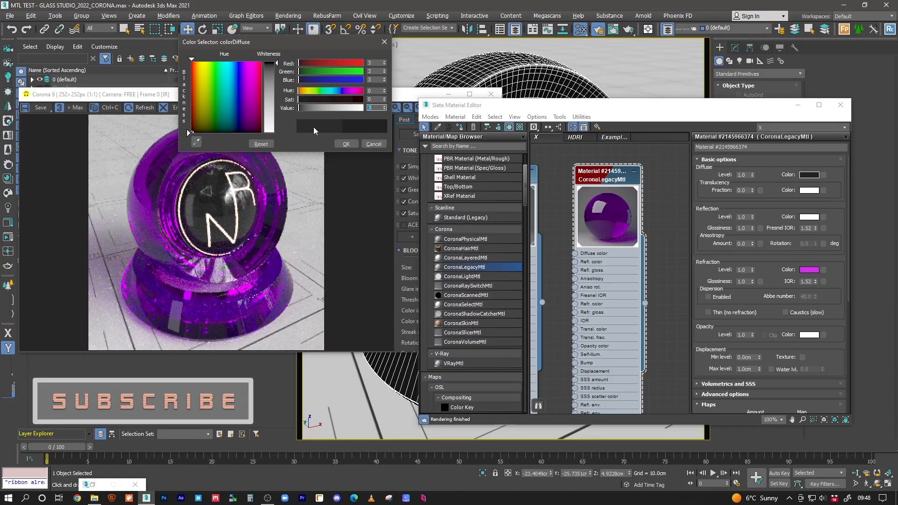
text(12)
key(Return)
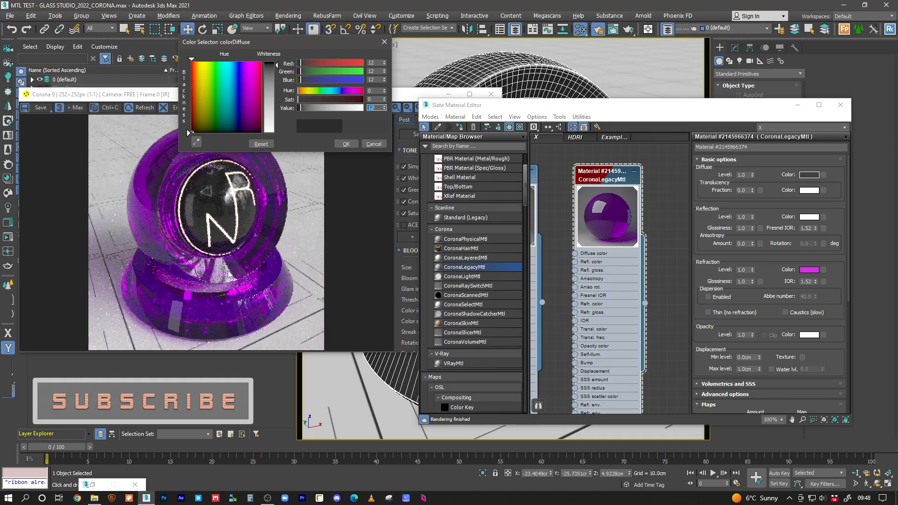
text(4)
key(Return)
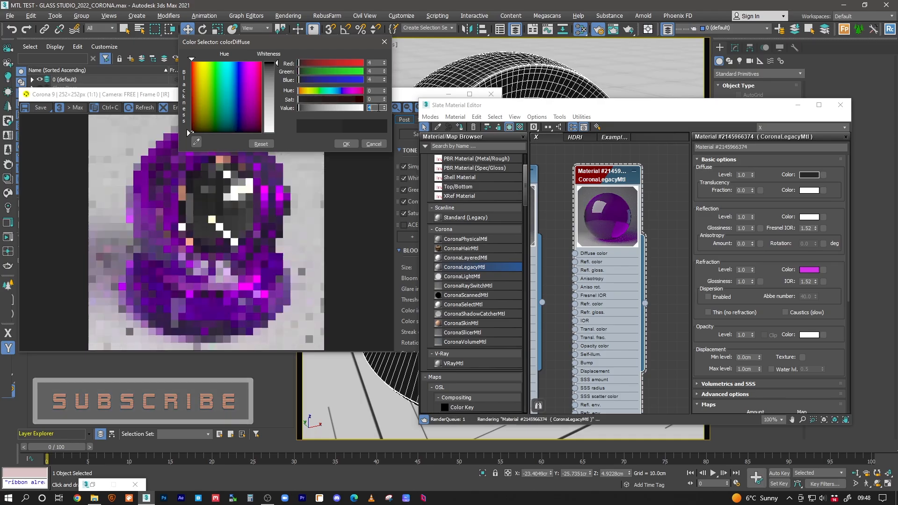
click(348, 144)
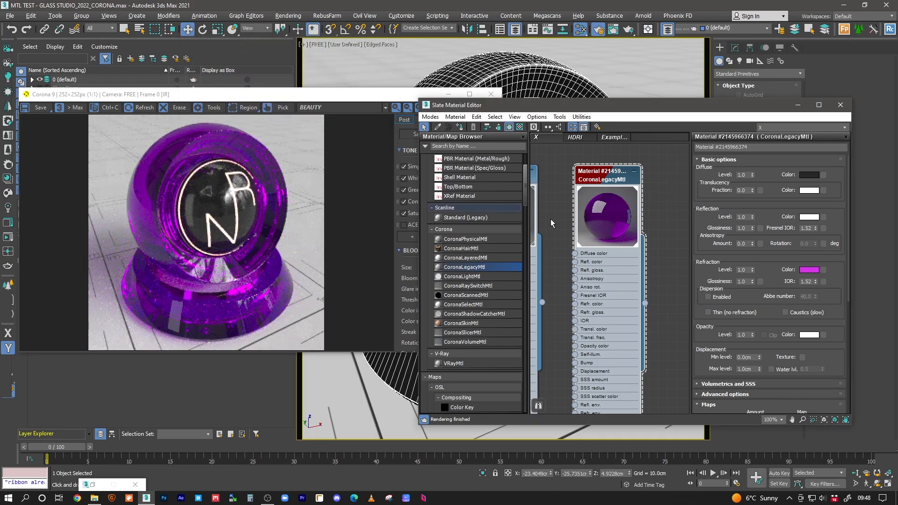
Step: Change the reflection Fresnel IOR to 1.6
middle_drag(623, 203, 610, 197)
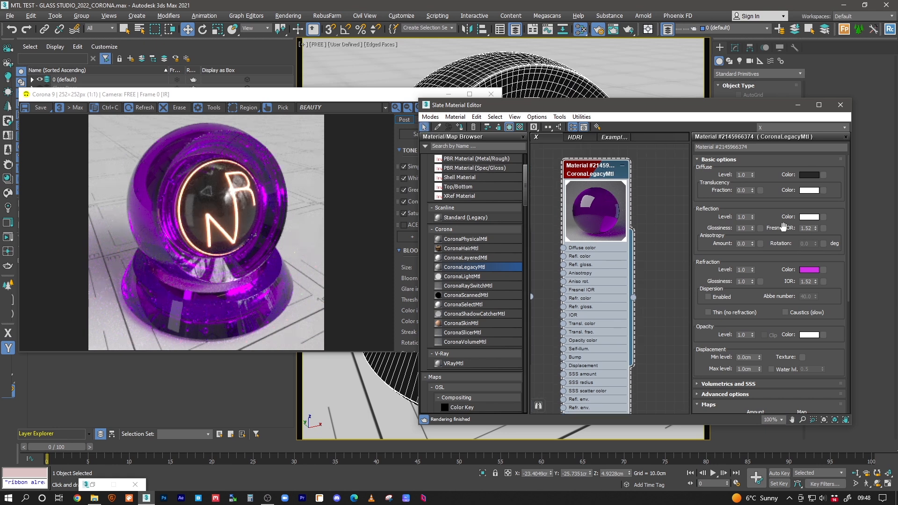
double_click(741, 270)
double_click(742, 281)
click(810, 282)
click(809, 228)
key(BackSpace)
key(Return)
Step: Set the refraction IOR to 1.6 as well
click(815, 282)
key(BackSpace)
text(6)
key(Return)
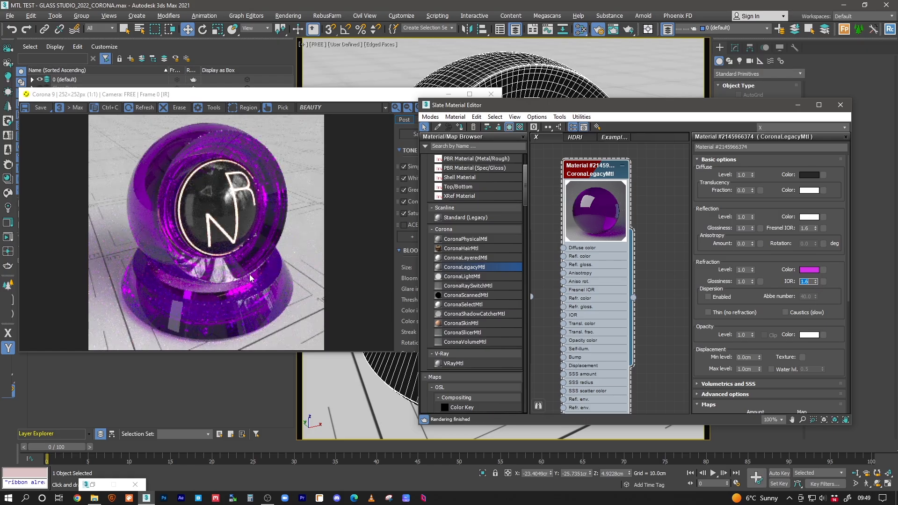
click(810, 228)
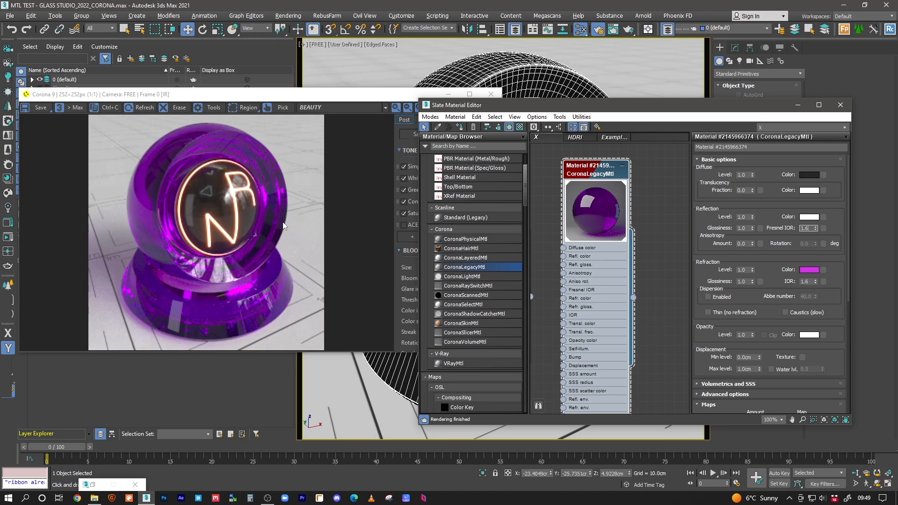
click(810, 230)
Step: Try 4.0 for both Fresnel IOR and refraction IOR, then revert both to 3.0
text(4)
key(Return)
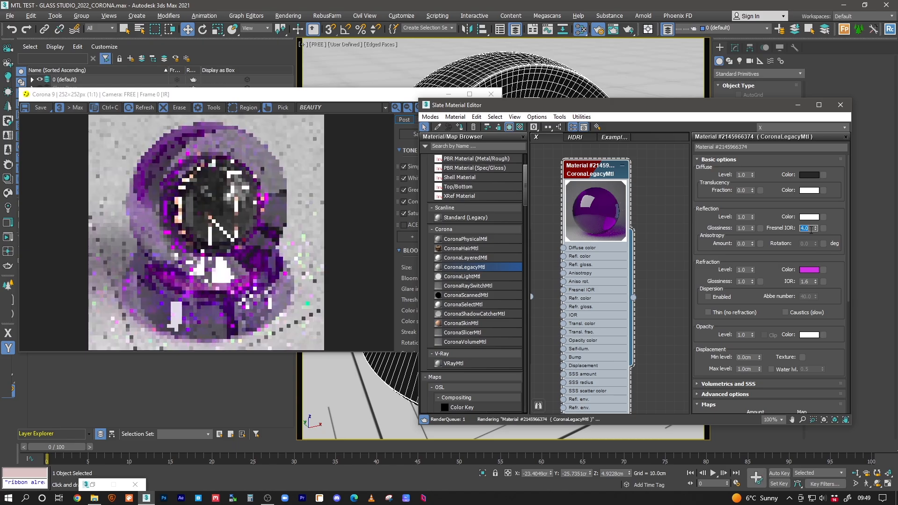
double_click(811, 282)
text(4)
key(Return)
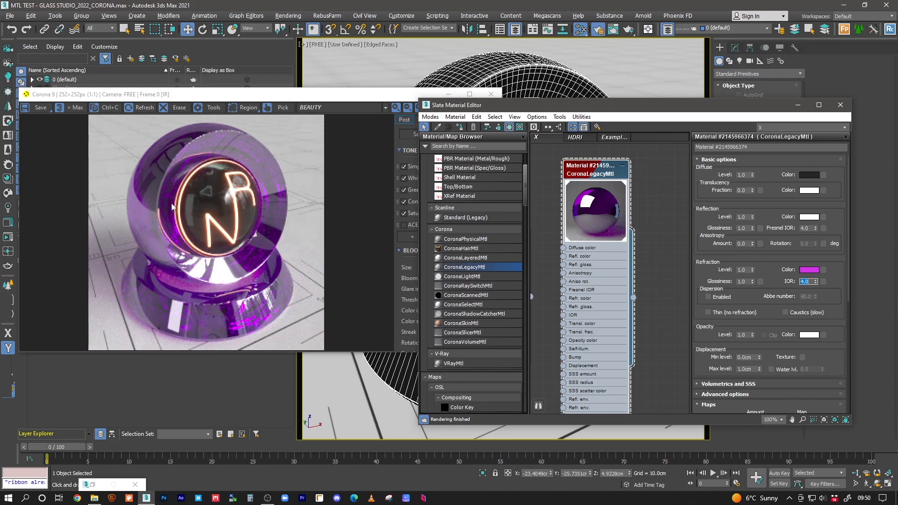
double_click(809, 228)
text(3)
key(Return)
double_click(808, 282)
text(3)
key(Return)
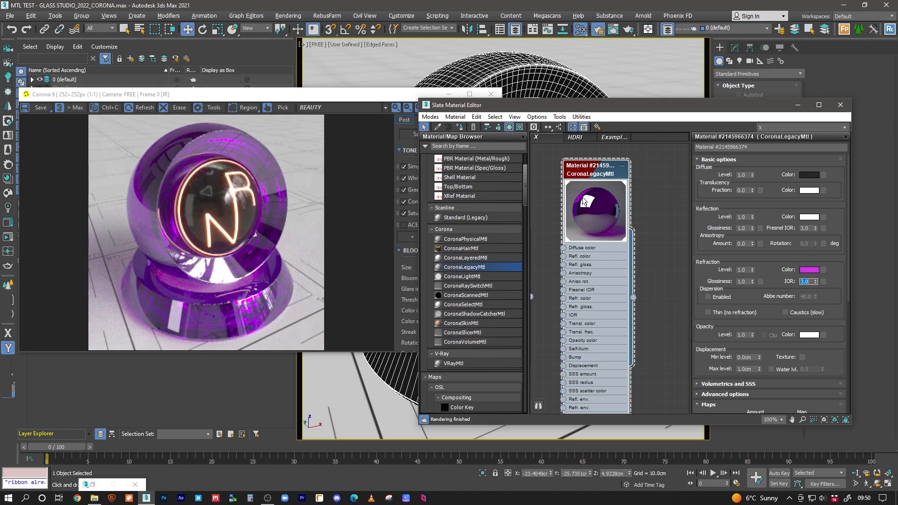
Step: Test 4.0 again for both IORs before returning both to 3.0
double_click(812, 230)
text(4)
key(Return)
double_click(805, 281)
text(4)
key(Return)
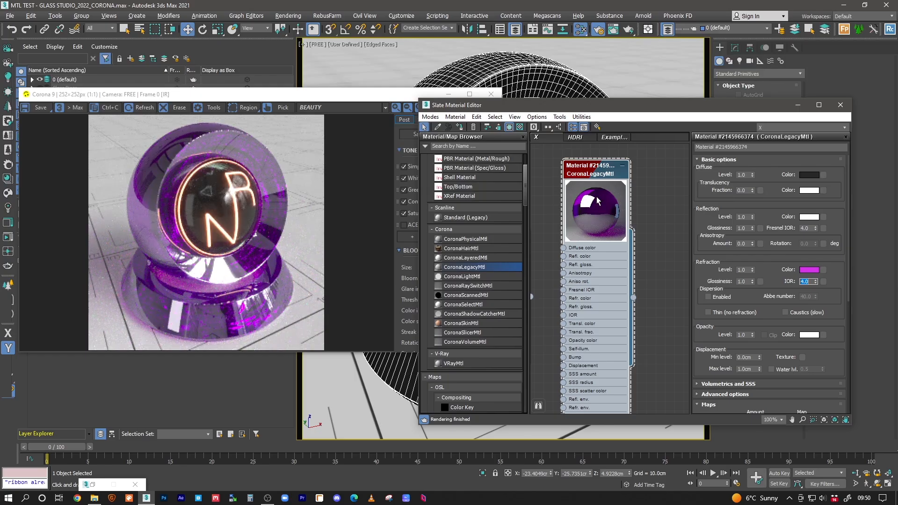
click(810, 228)
text(3)
key(Return)
double_click(805, 281)
text(3)
key(Return)
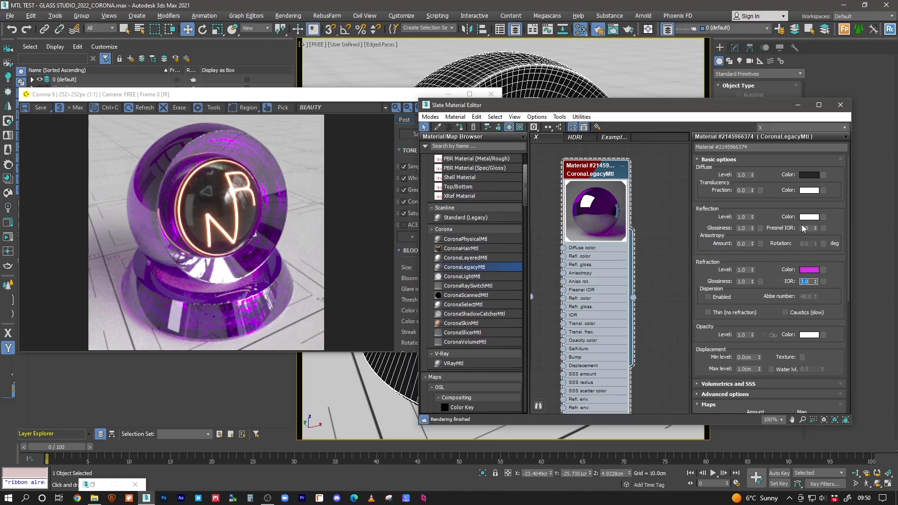
Step: Lower the reflection Fresnel IOR to 1.6
click(806, 228)
text(1.6)
key(Return)
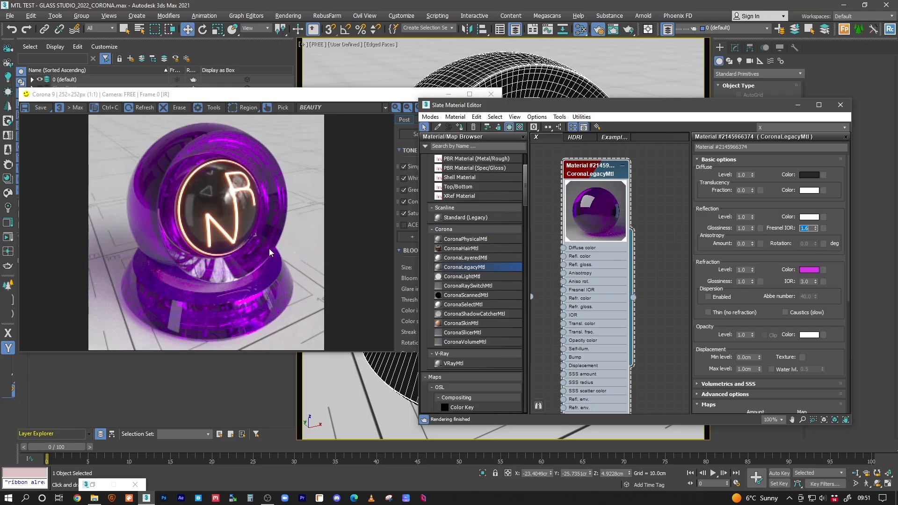
click(813, 229)
Step: Set both the Fresnel IOR and refraction IOR to 2.0
text(2)
key(Return)
double_click(809, 282)
text(2)
key(Return)
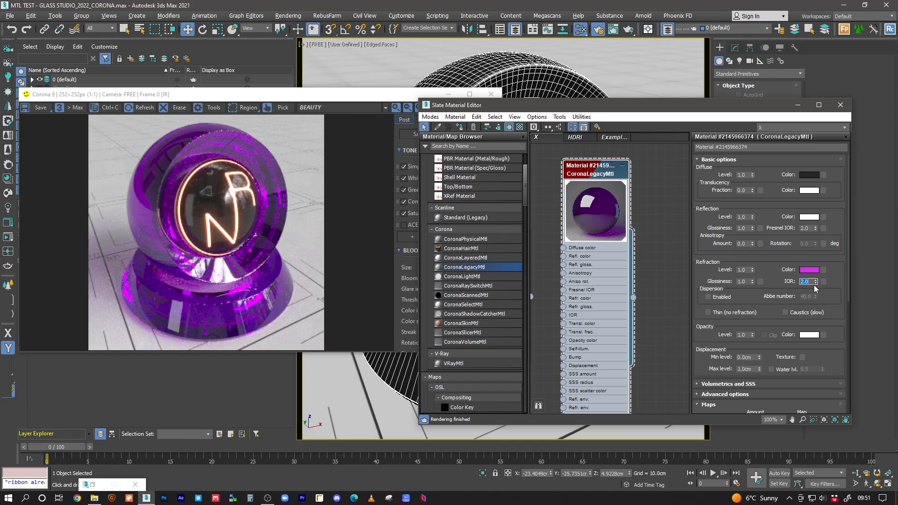
Step: Change the Fresnel IOR and refraction IOR both to 1.6
double_click(804, 228)
text(1.6)
key(Return)
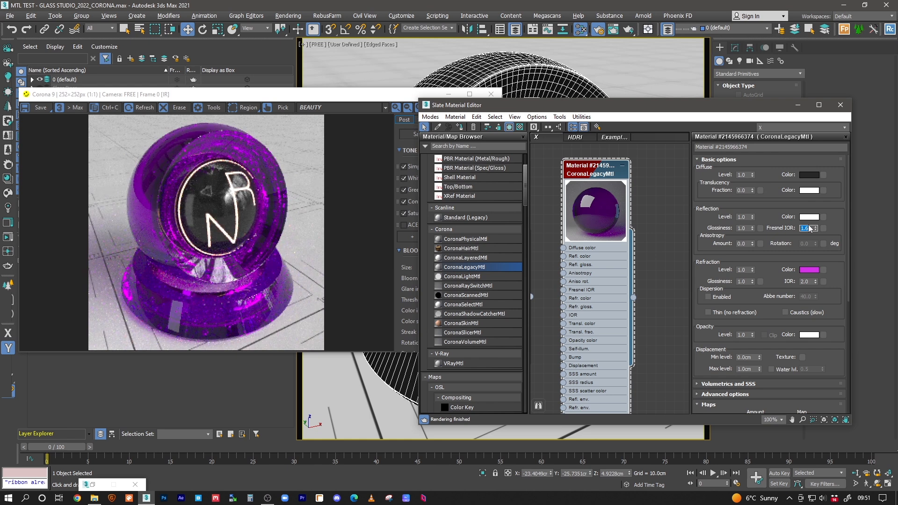
double_click(805, 282)
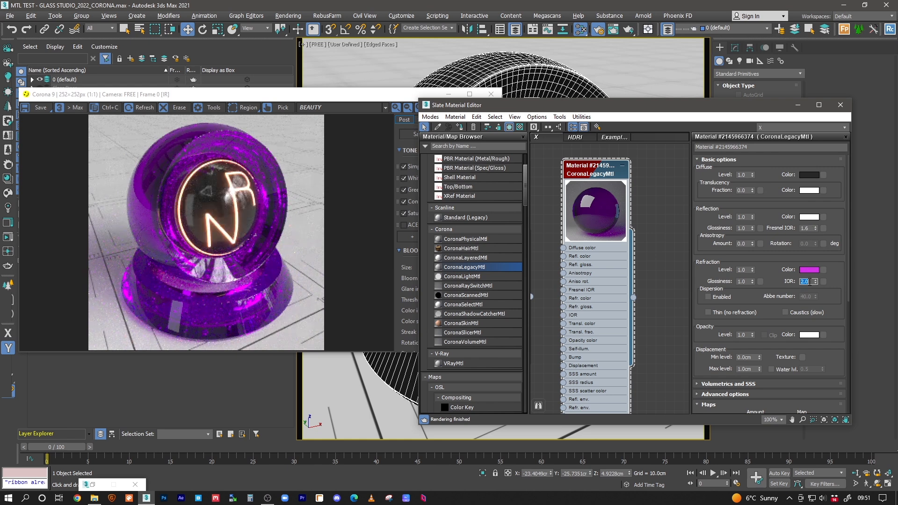
text(1.6)
key(Return)
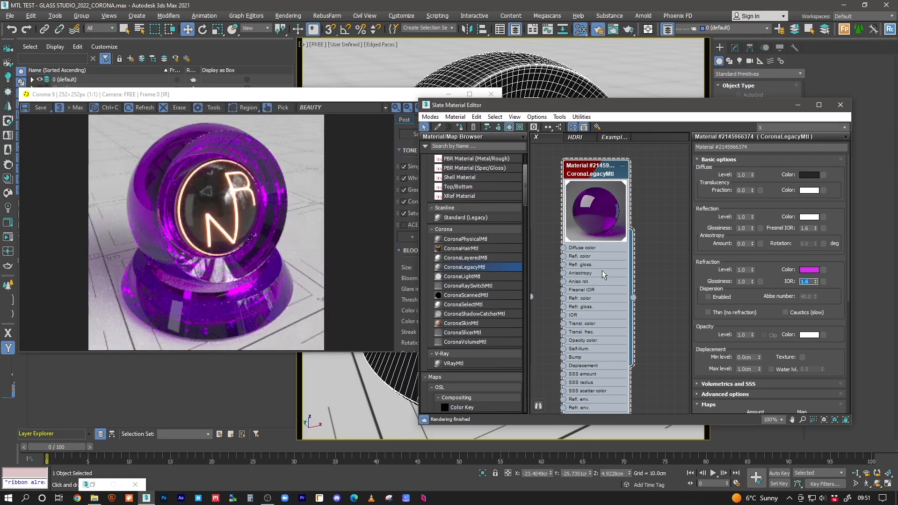
click(604, 174)
Step: Preview grey and near-white refraction tints, then cancel to keep magenta
click(804, 270)
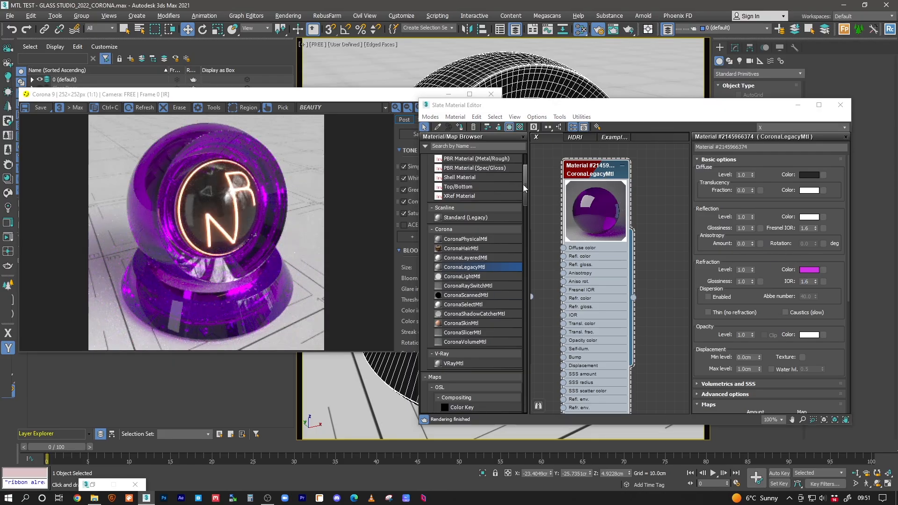
drag(311, 104, 274, 95)
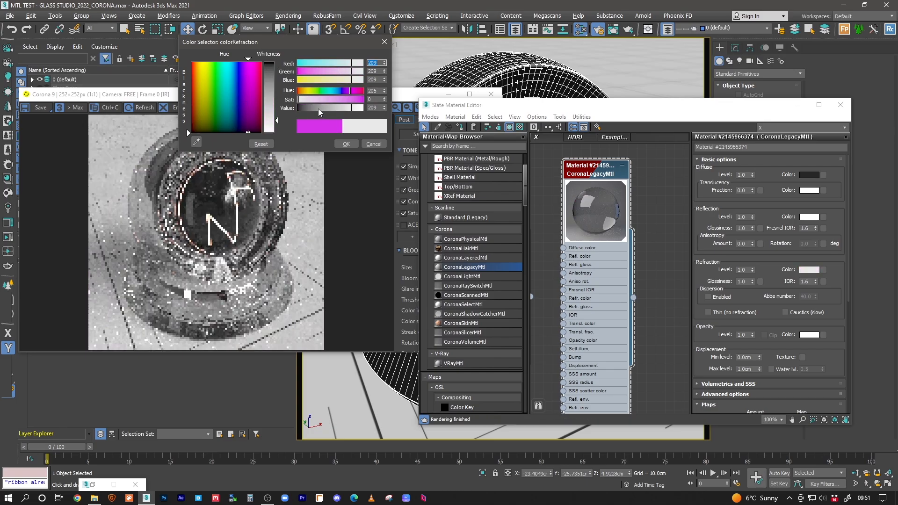
drag(322, 113, 367, 111)
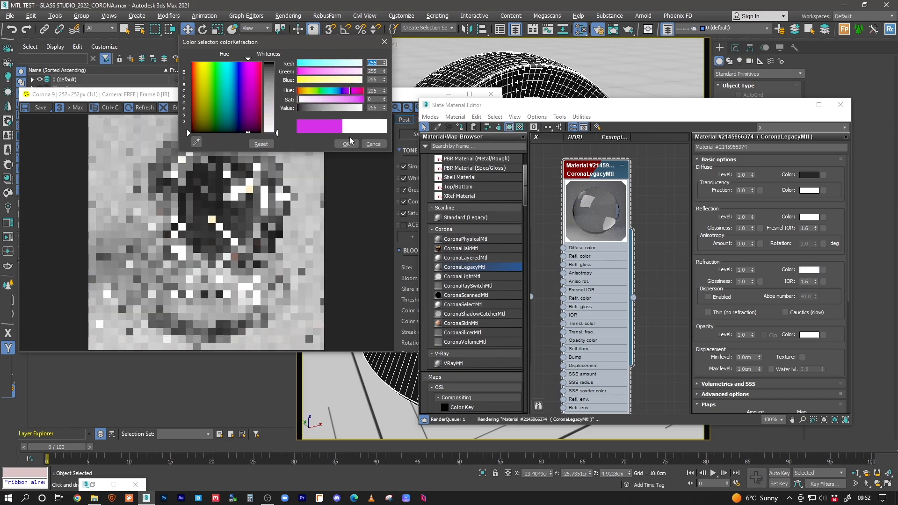
drag(363, 110, 346, 111)
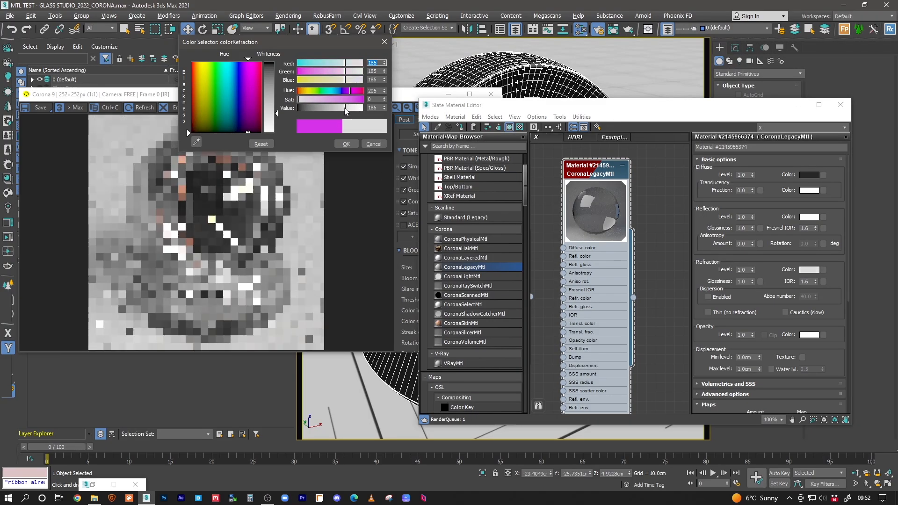
click(373, 143)
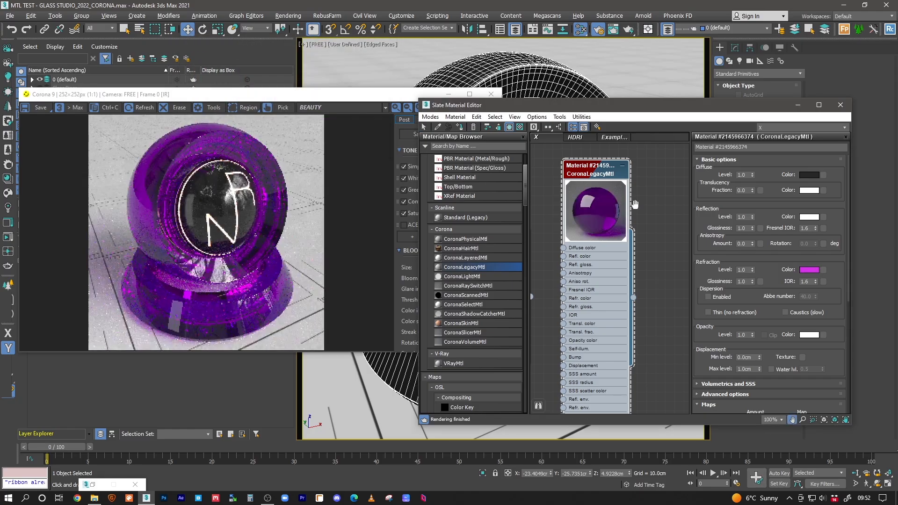
Step: Shift-drag the purple glass material node to create a clone
middle_drag(634, 204, 568, 211)
shift+drag(538, 184, 631, 175)
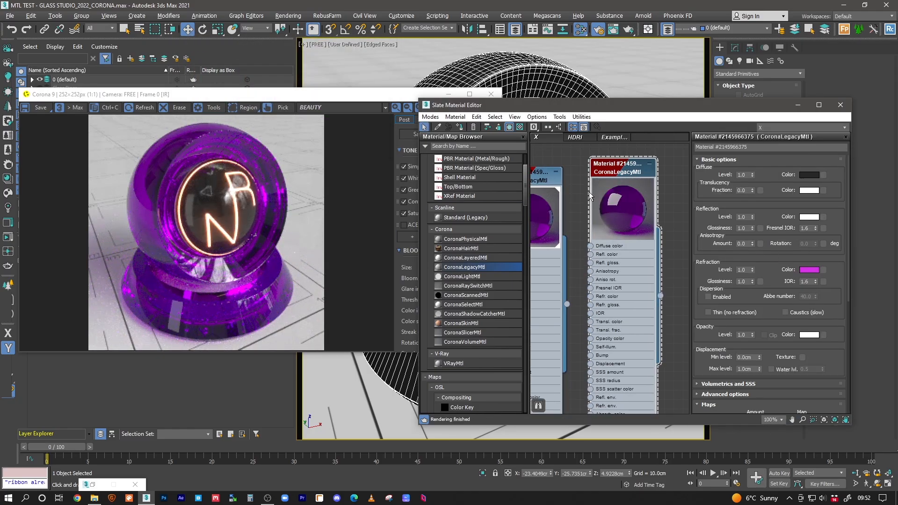
click(811, 271)
Step: Desaturate the copy's refraction colour and raise its Value to pure white 255
drag(320, 100, 290, 100)
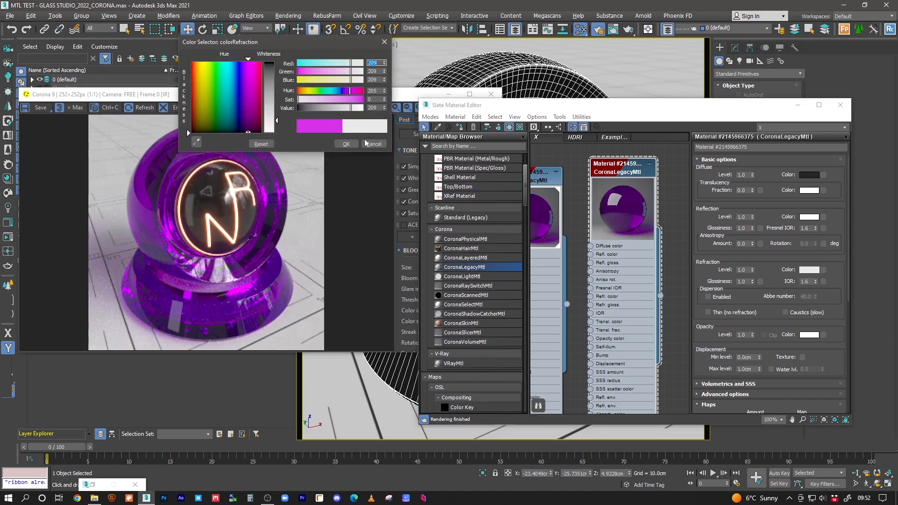
drag(357, 108, 349, 109)
click(346, 144)
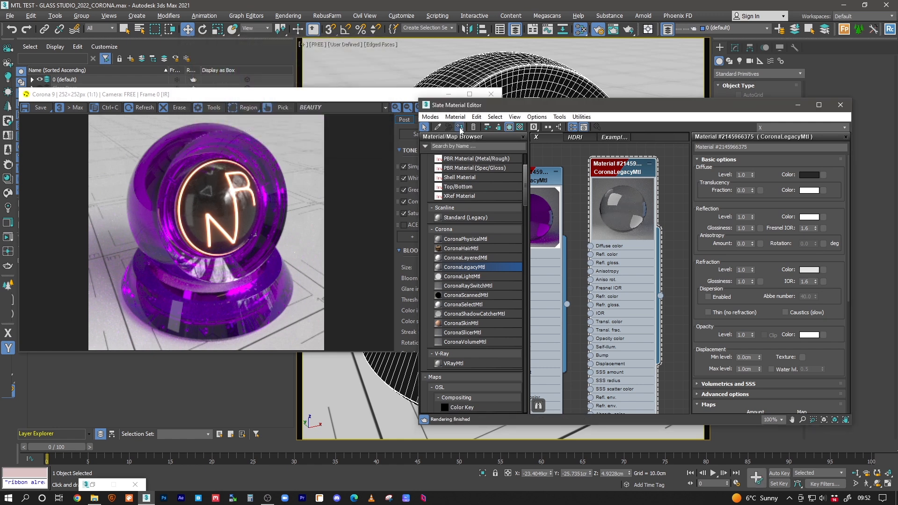
click(813, 270)
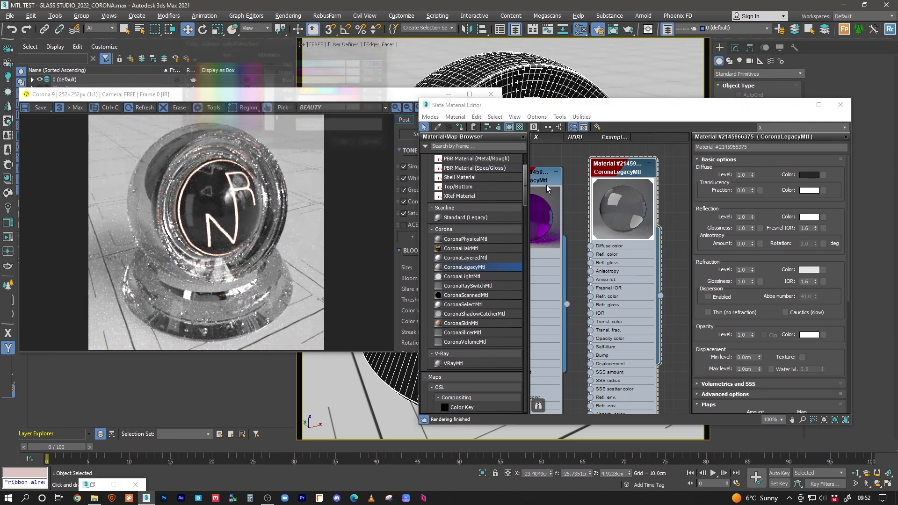
drag(352, 108, 381, 110)
click(346, 144)
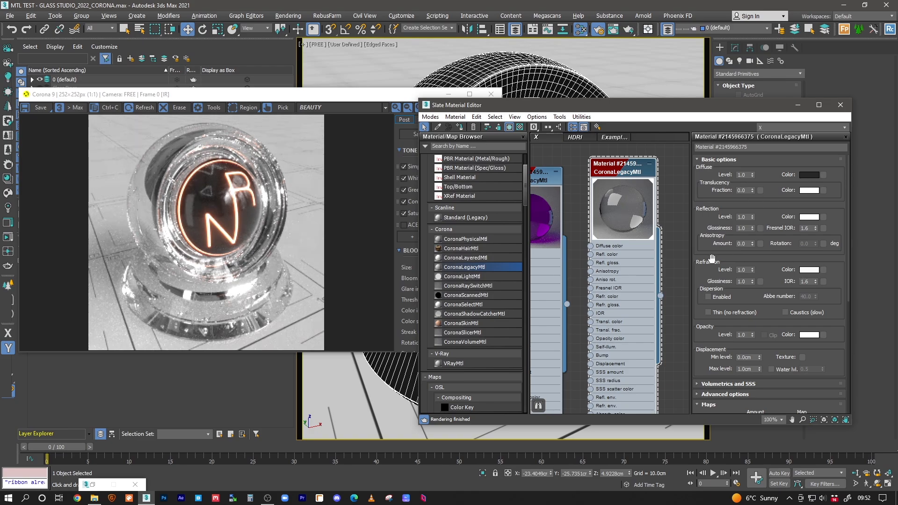
click(804, 271)
drag(350, 108, 316, 112)
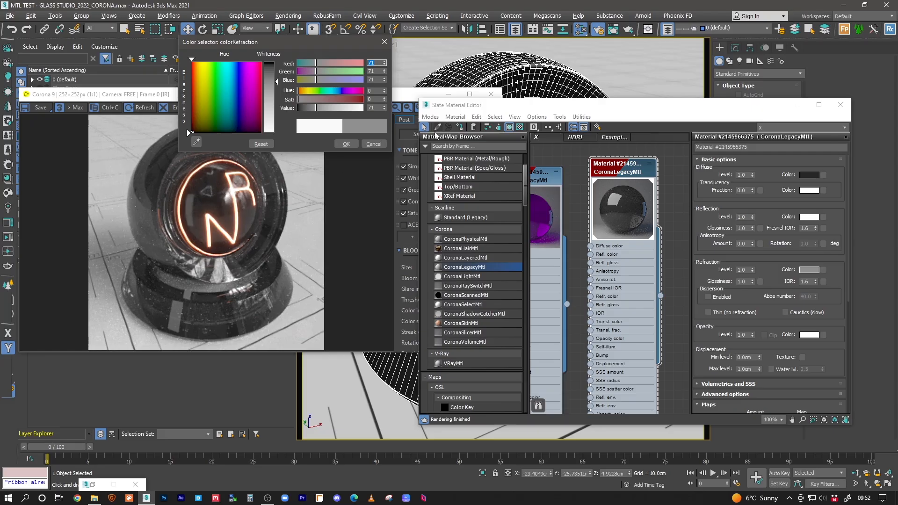
click(373, 144)
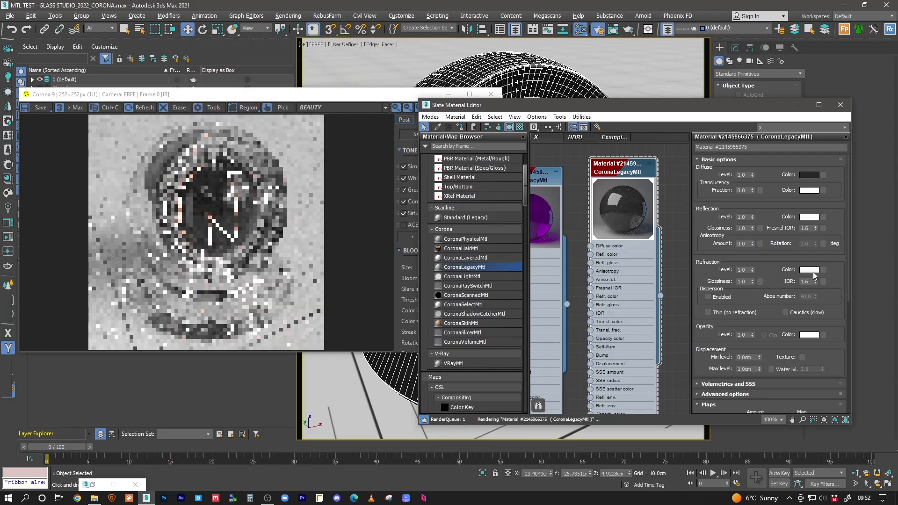
double_click(747, 270)
text(0.4)
key(Return)
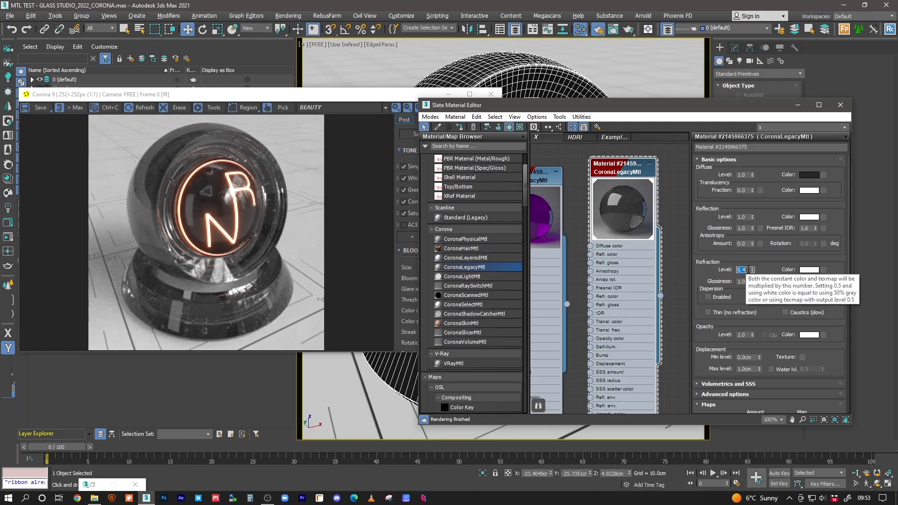
key(Return)
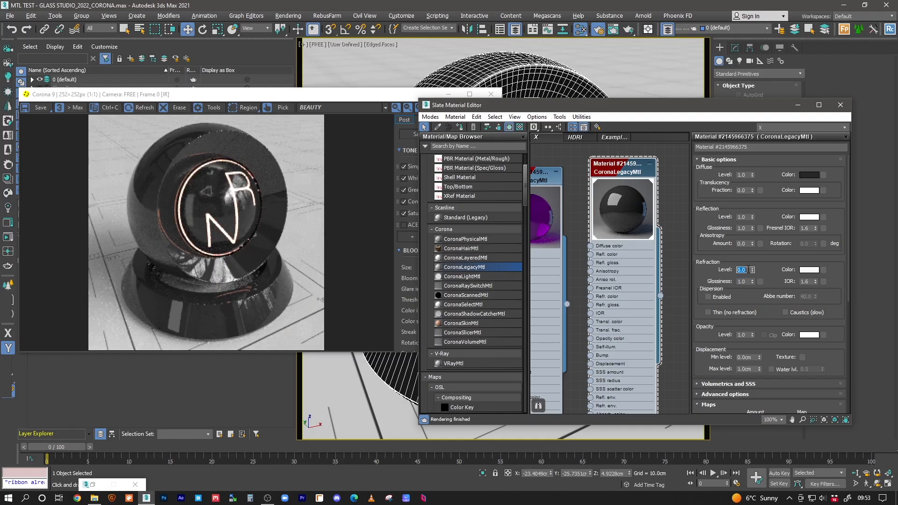
text(1)
key(Return)
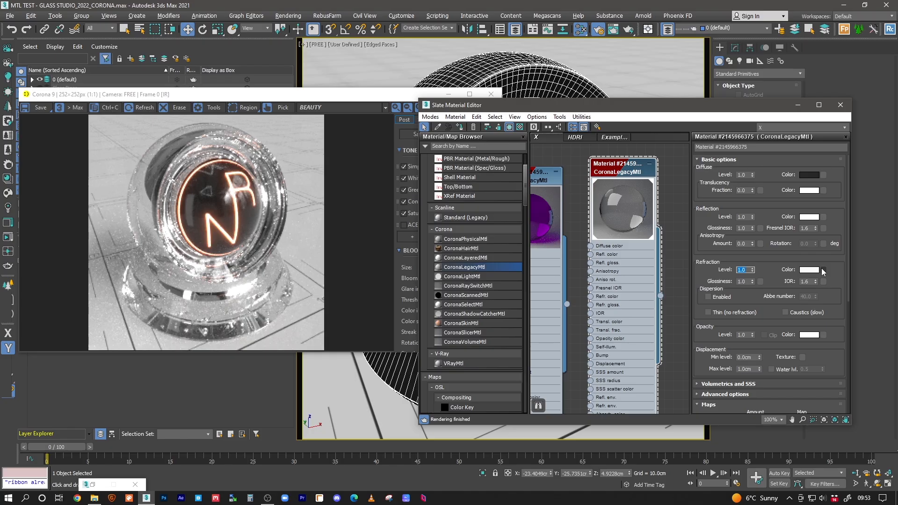
click(808, 270)
drag(360, 108, 296, 110)
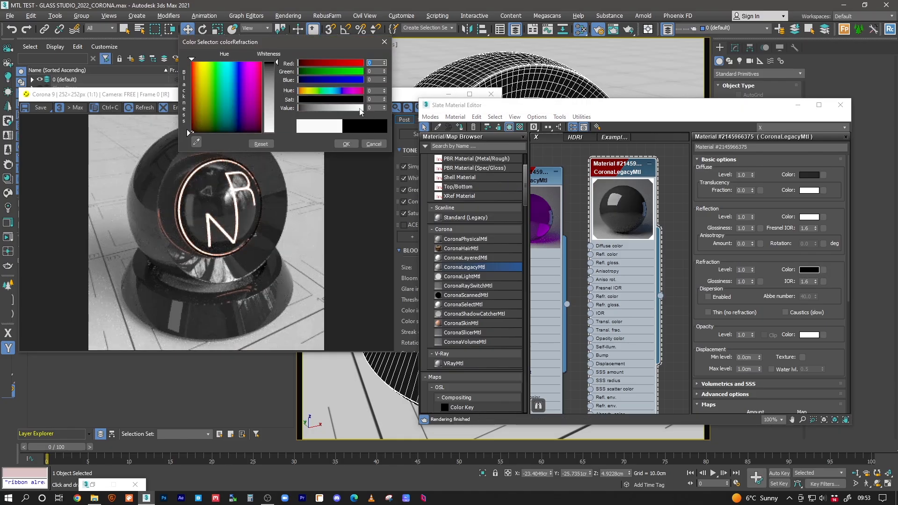
click(361, 111)
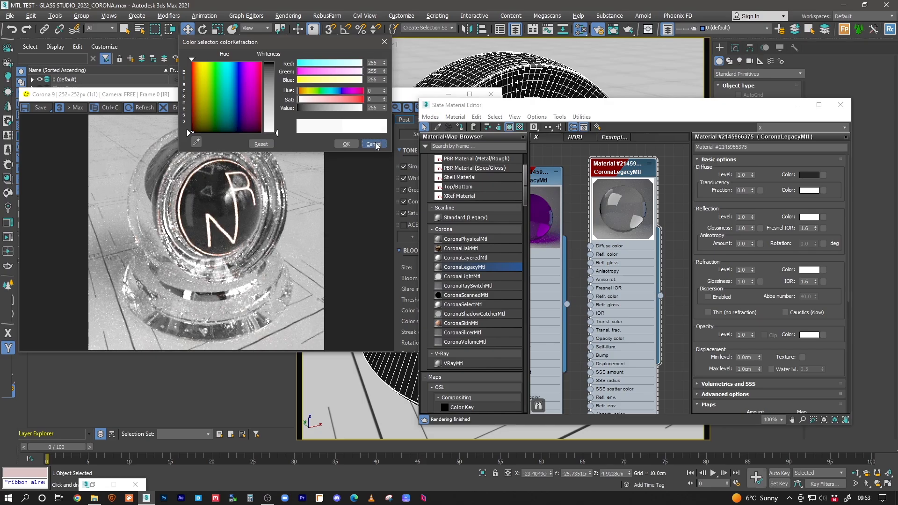
click(374, 144)
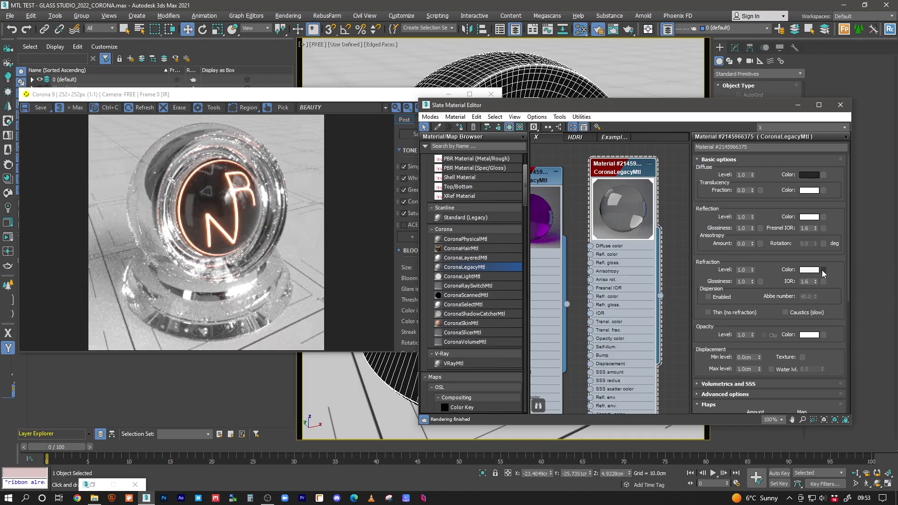
middle_drag(612, 224, 610, 231)
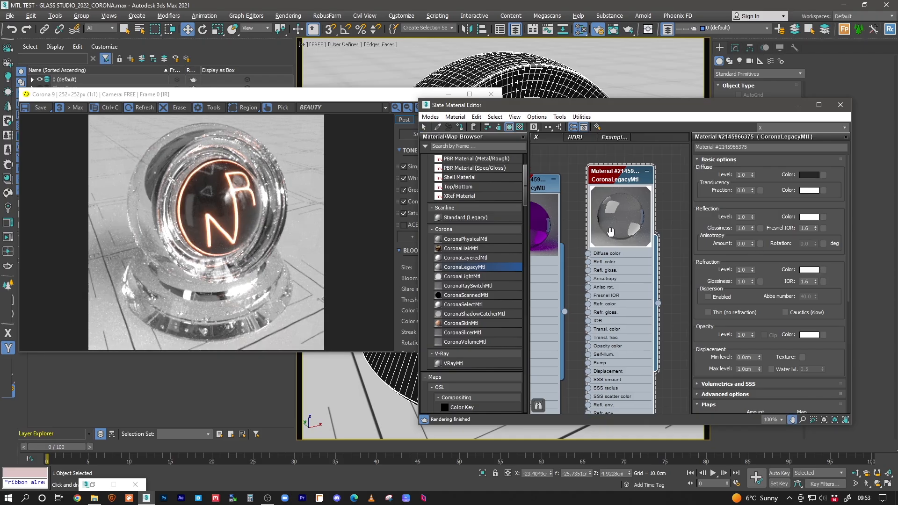
Step: Preview a grey 91 refraction colour, then cancel to keep white
click(809, 270)
drag(363, 108, 321, 108)
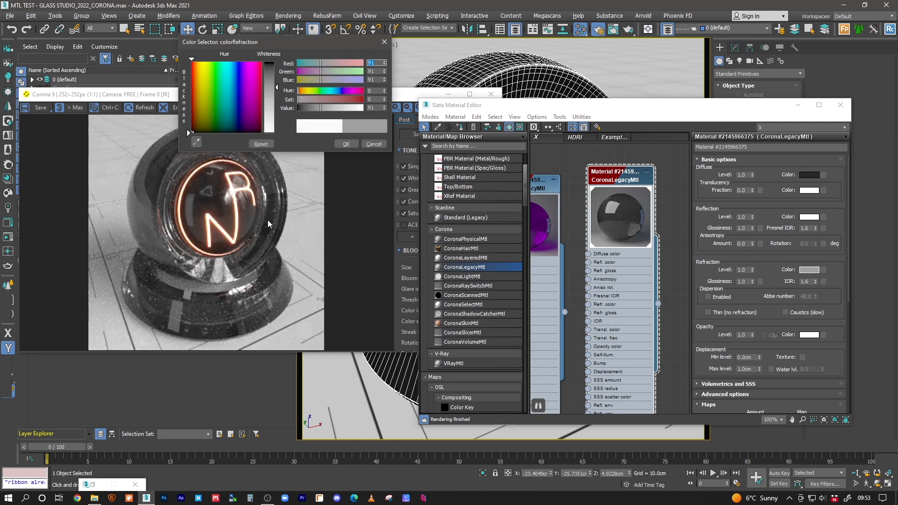
click(370, 144)
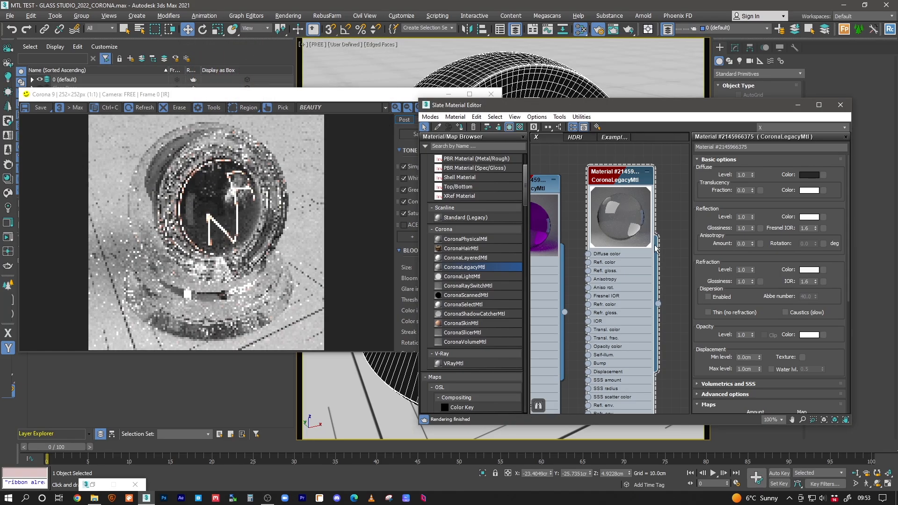
Step: Clone the clear glass material node in the Slate view
middle_drag(631, 212, 553, 209)
scroll(599, 217, down, 1)
shift+drag(554, 208, 643, 213)
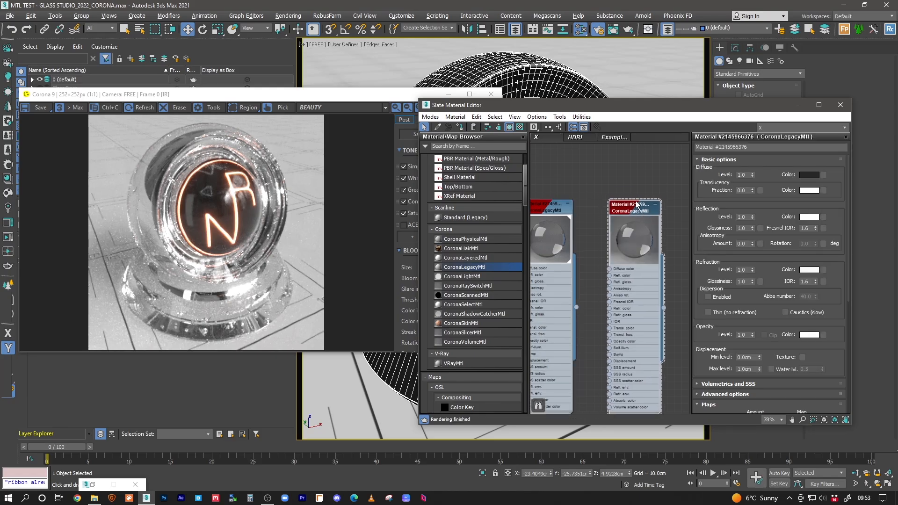
middle_drag(639, 199, 632, 197)
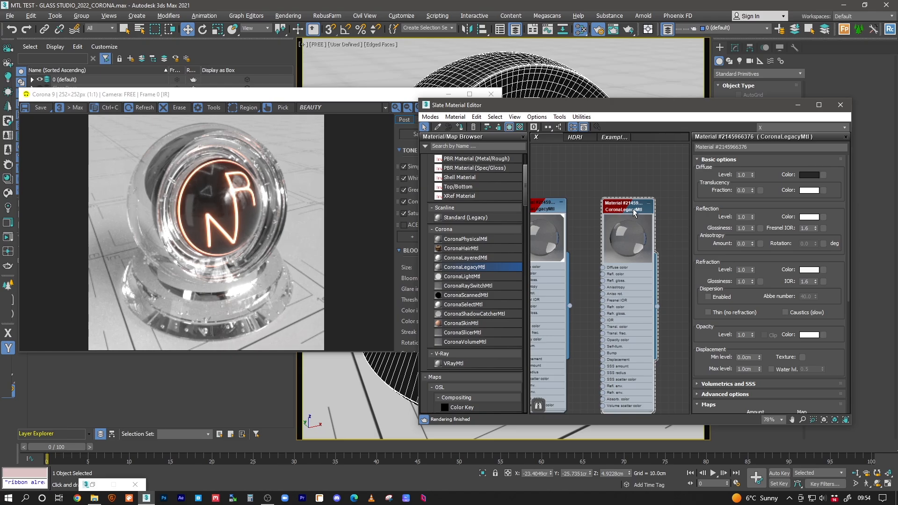
Step: Keep the white refraction colour and assign the clear glass material to the selected object
middle_drag(633, 209, 606, 199)
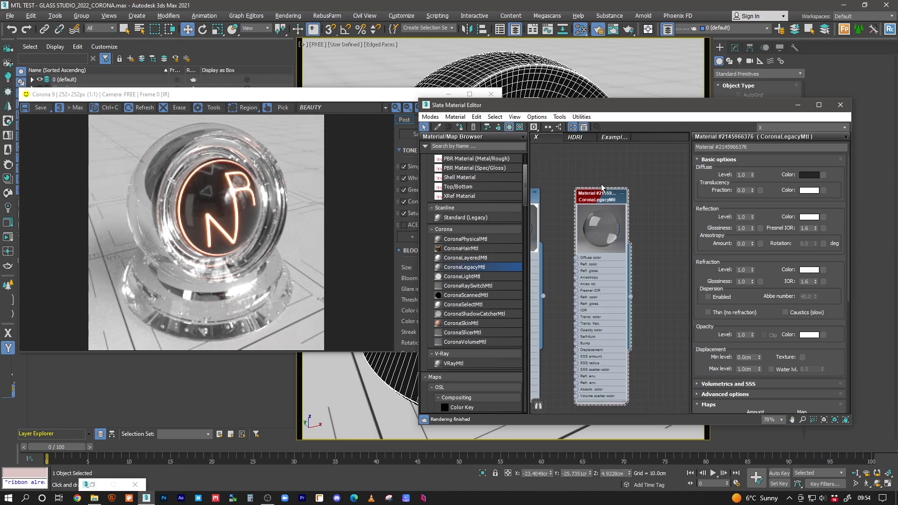
click(808, 271)
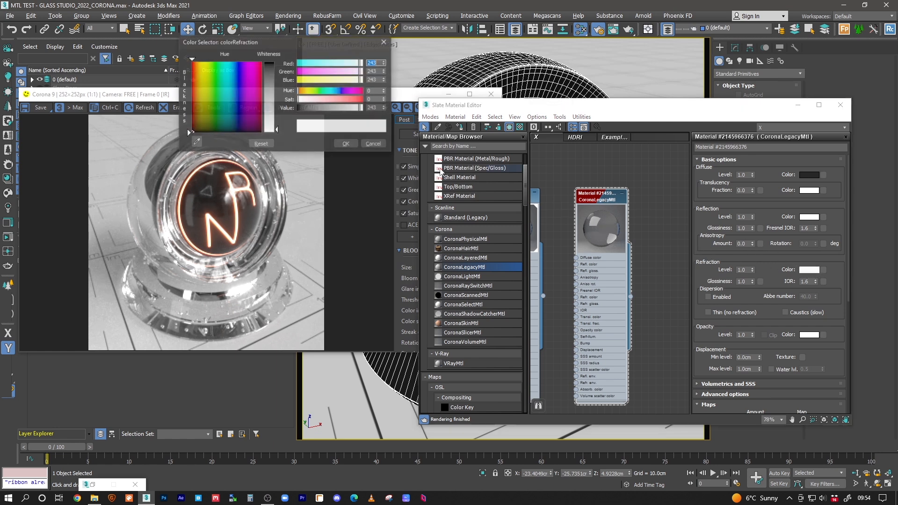
click(351, 144)
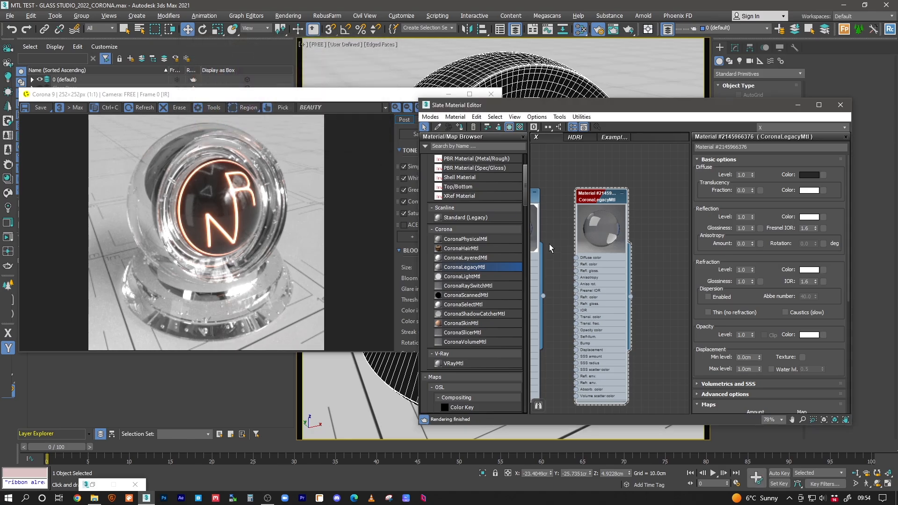
click(461, 128)
Step: Reposition the glass node and expand its Volumetrics and SSS rollout
mouse_move(608, 201)
middle_down()
mouse_move(606, 179)
mouse_move(600, 189)
middle_up()
drag(601, 189, 627, 190)
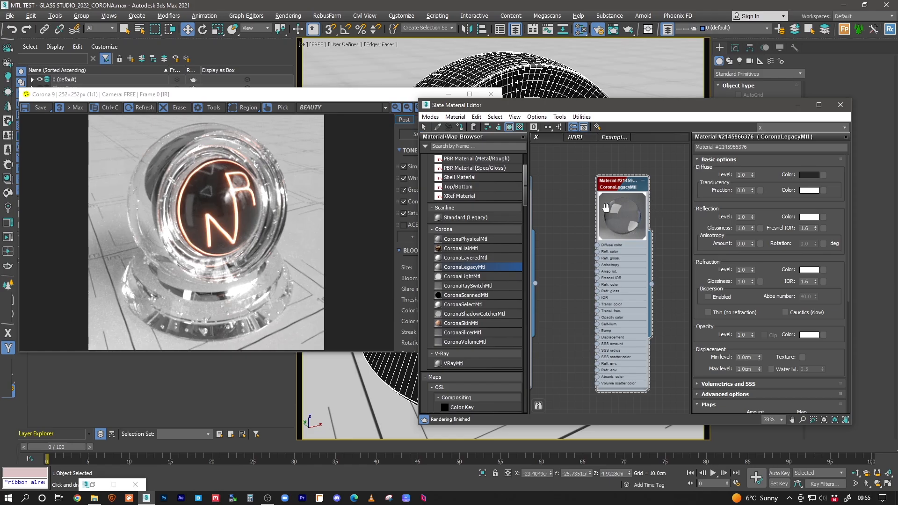
scroll(607, 208, up, 2)
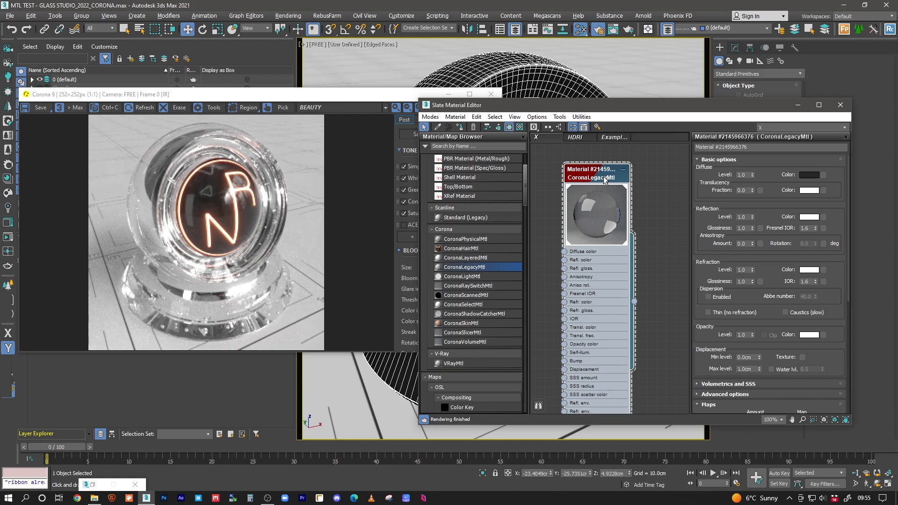
click(728, 384)
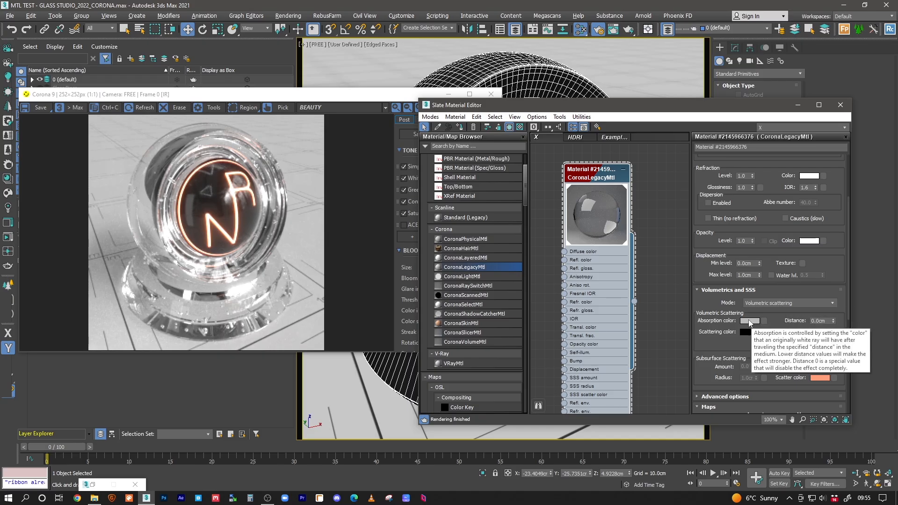
Step: Set the glass volumetric absorption distance to 5 cm
double_click(819, 321)
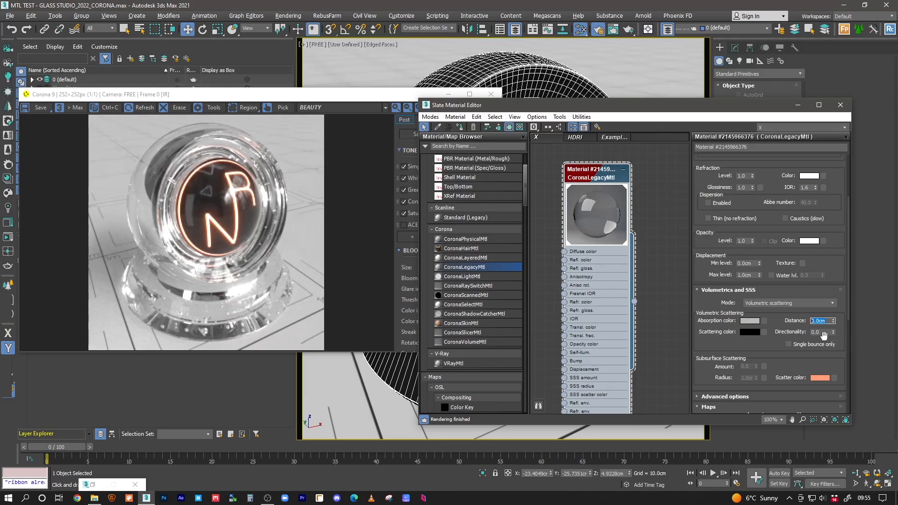
text(5)
key(Return)
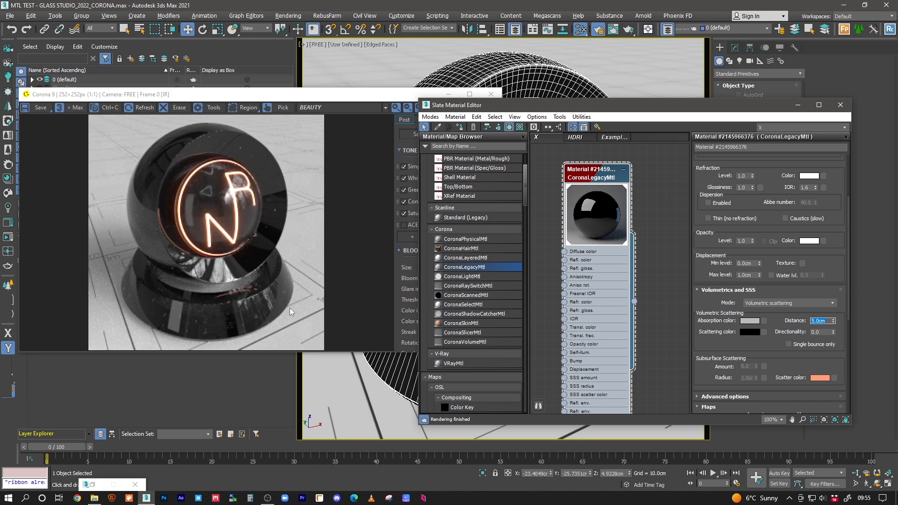
scroll(234, 298, up, 1)
scroll(265, 301, down, 1)
Step: Move the Corona render window down and to the left
mouse_move(824, 322)
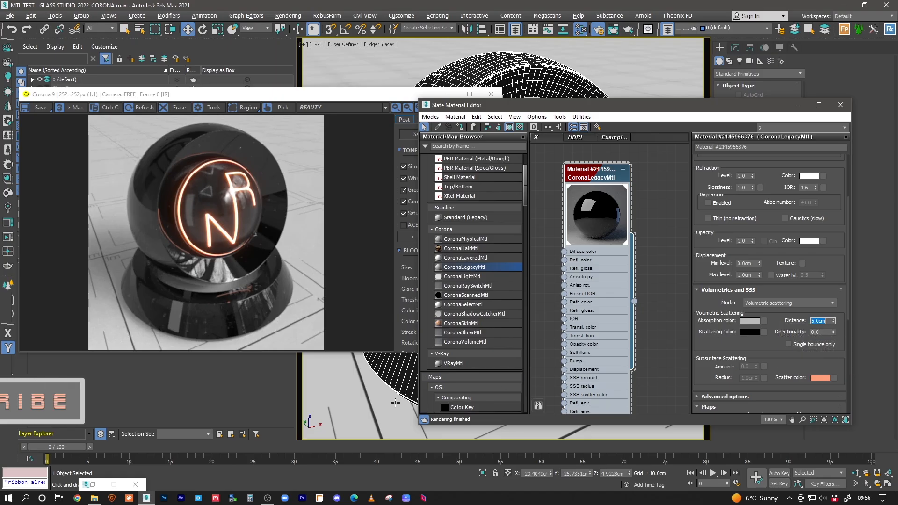
click(368, 102)
drag(368, 102, 352, 308)
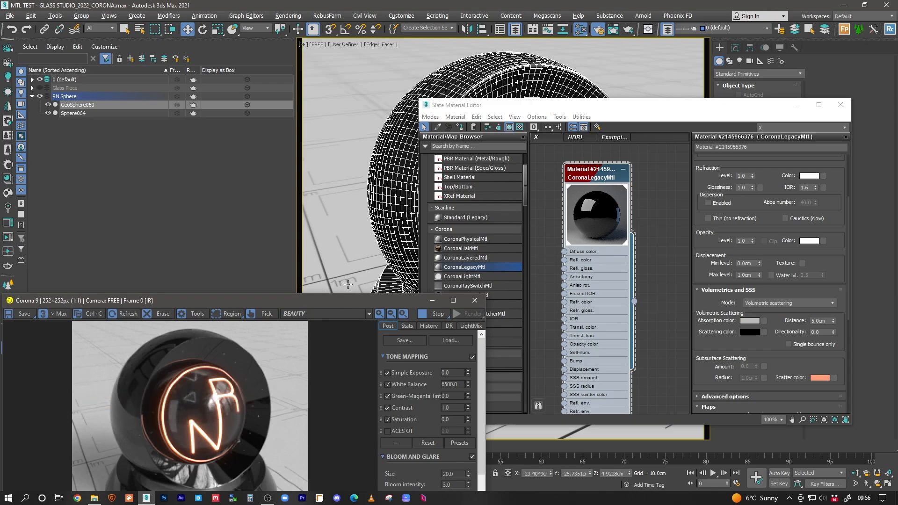
Step: Try absorption distances of 10, 15 and 20 cm on the glass
drag(330, 302, 344, 113)
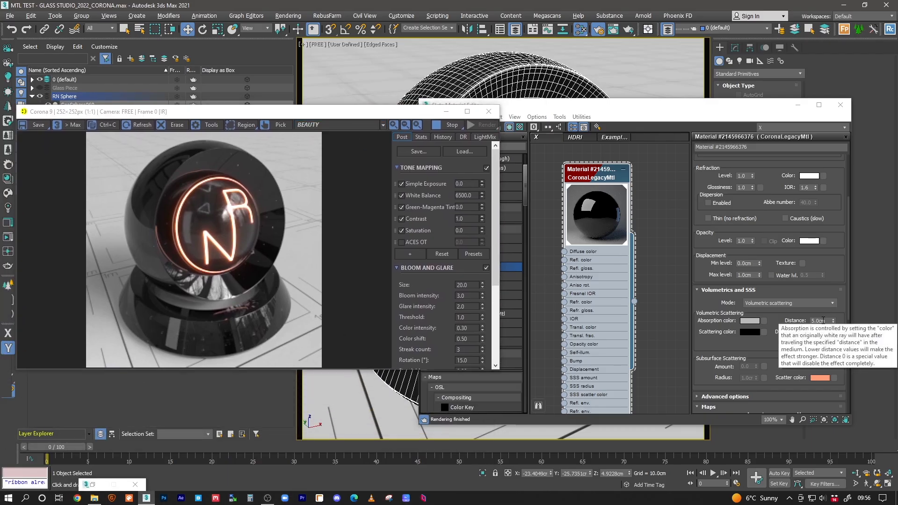
click(823, 320)
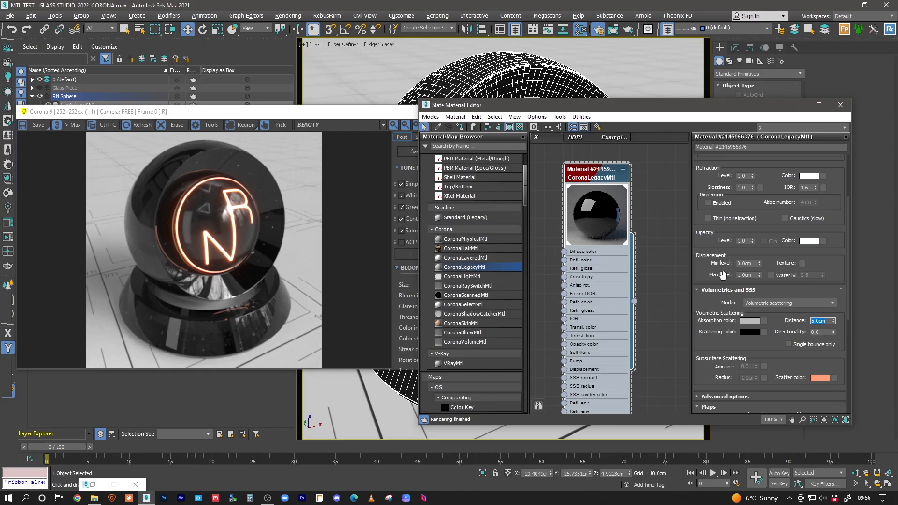
text(10)
key(Return)
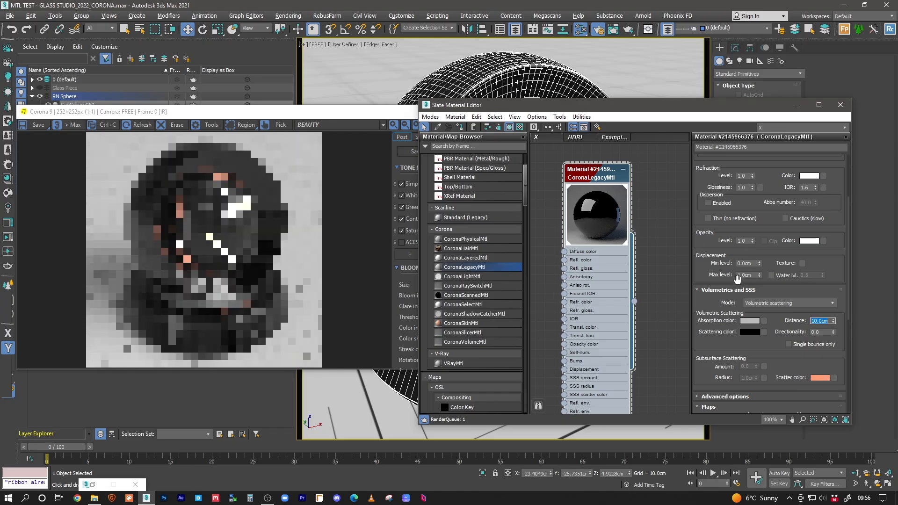
scroll(216, 332, up, 1)
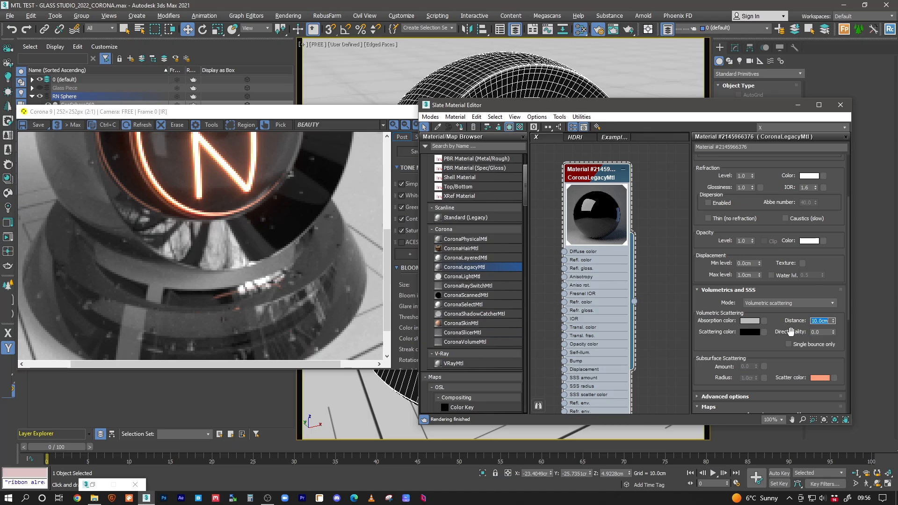
text(15)
key(Return)
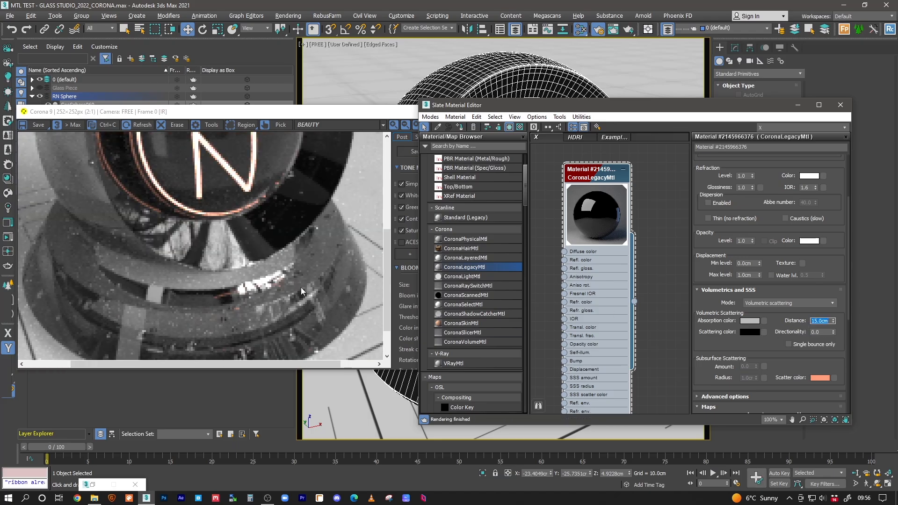
scroll(282, 282, down, 1)
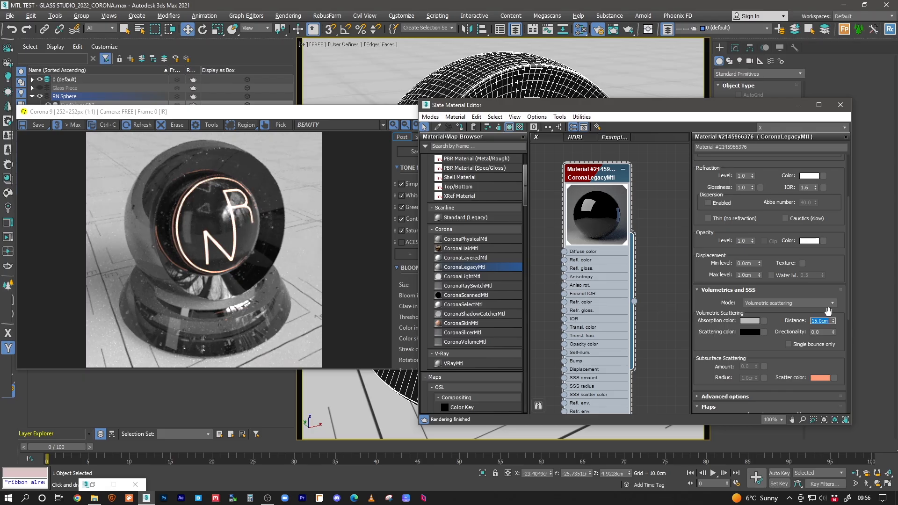
text(20)
key(Return)
Step: Compare 50, 100, 0 and 200 cm absorption distances, finally settling on 20 cm
text(50)
key(Return)
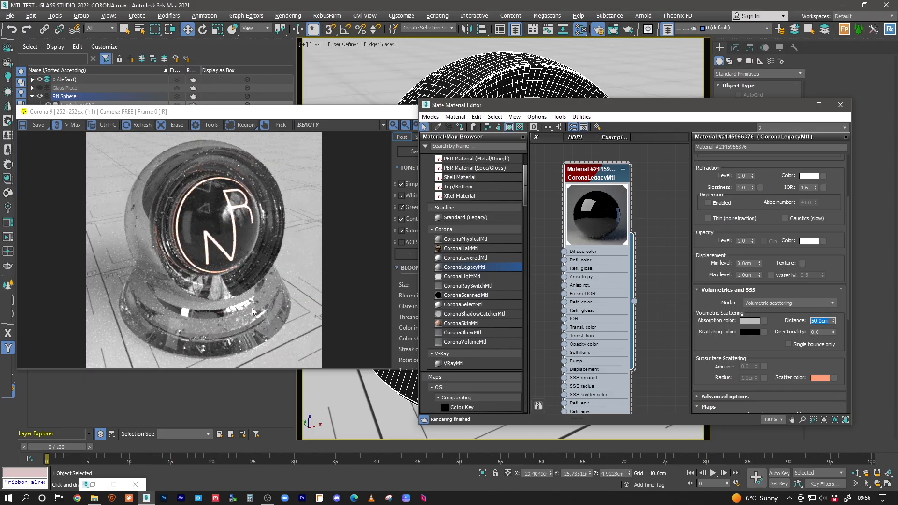
text(100)
key(Return)
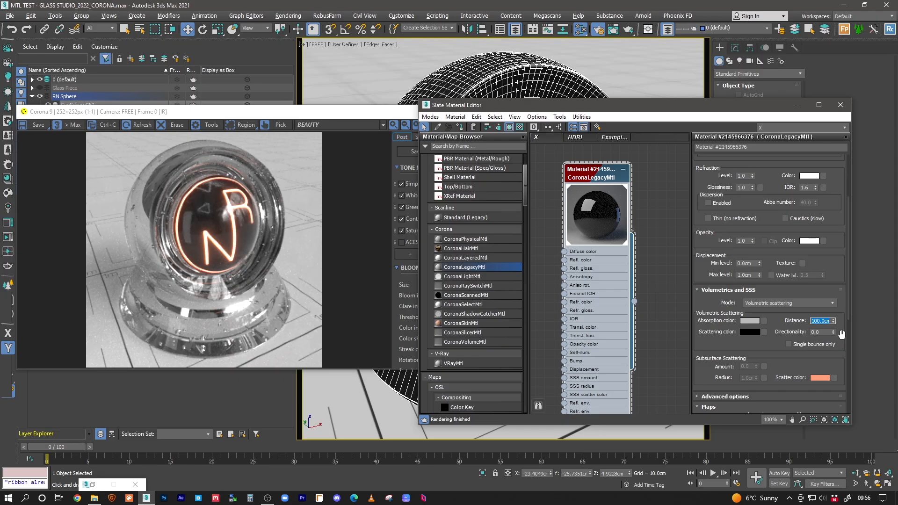
text(0)
key(Return)
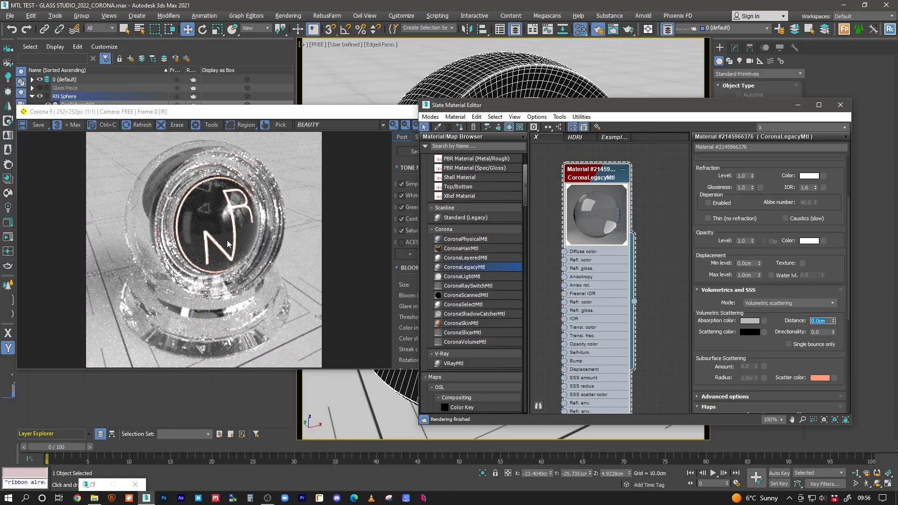
text(200)
key(Return)
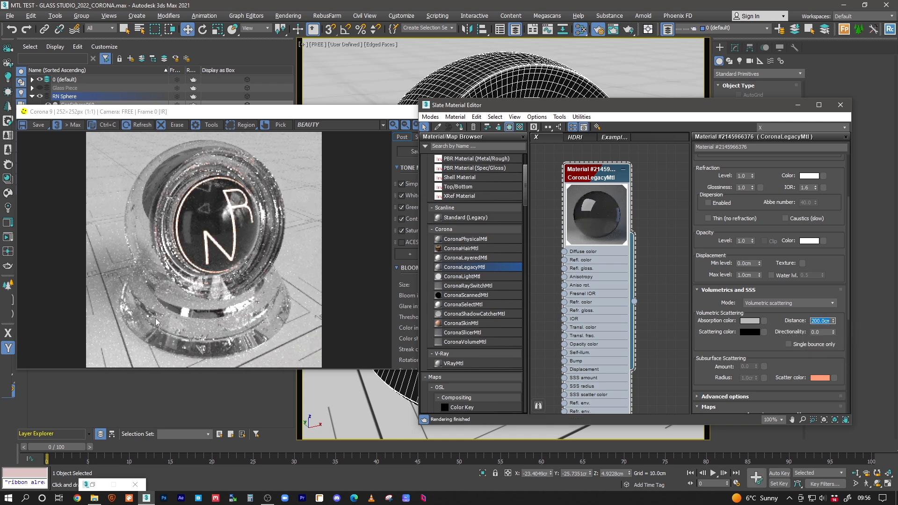
text(0)
key(Return)
text(200)
key(Return)
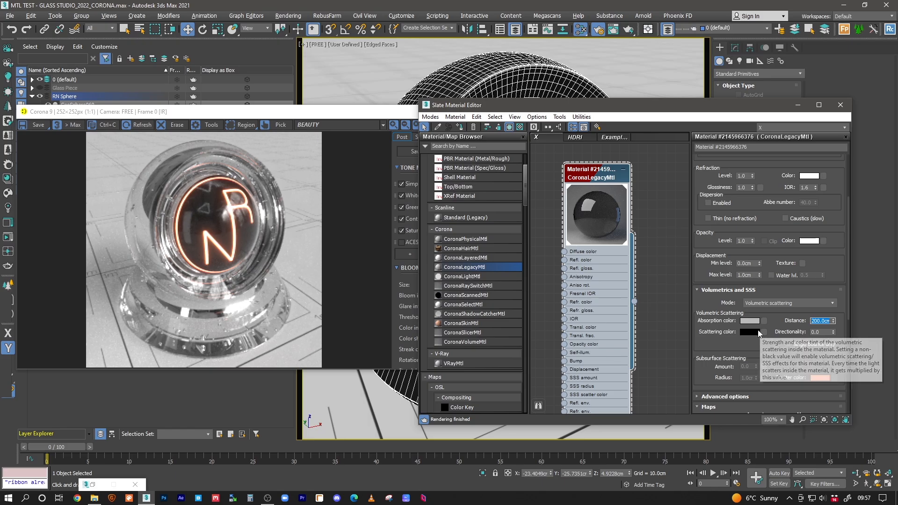
text(50)
key(Return)
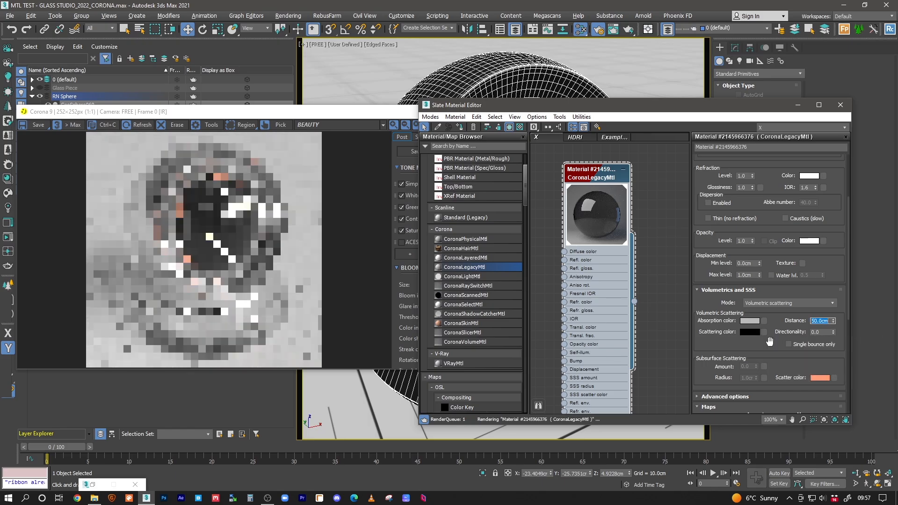
text(20)
key(Return)
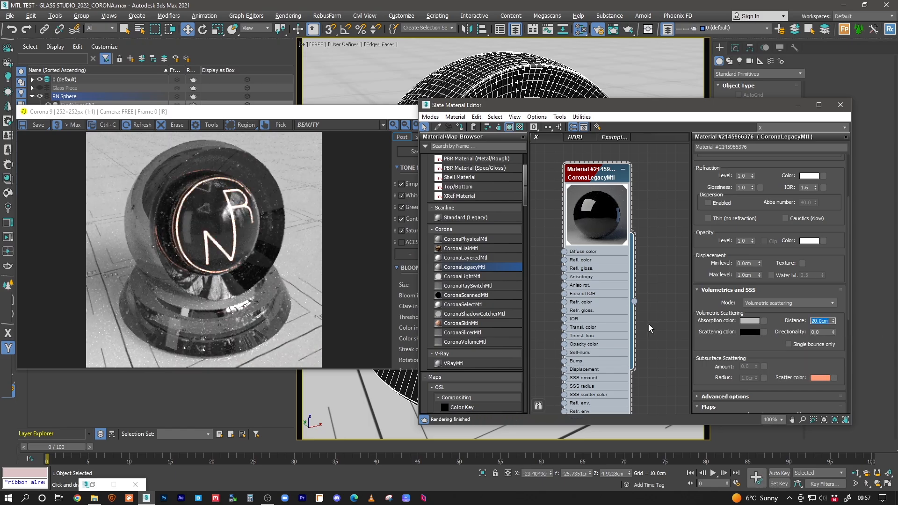
Step: Set the glass absorption colour to pale teal, about R144 G212 B186
click(749, 322)
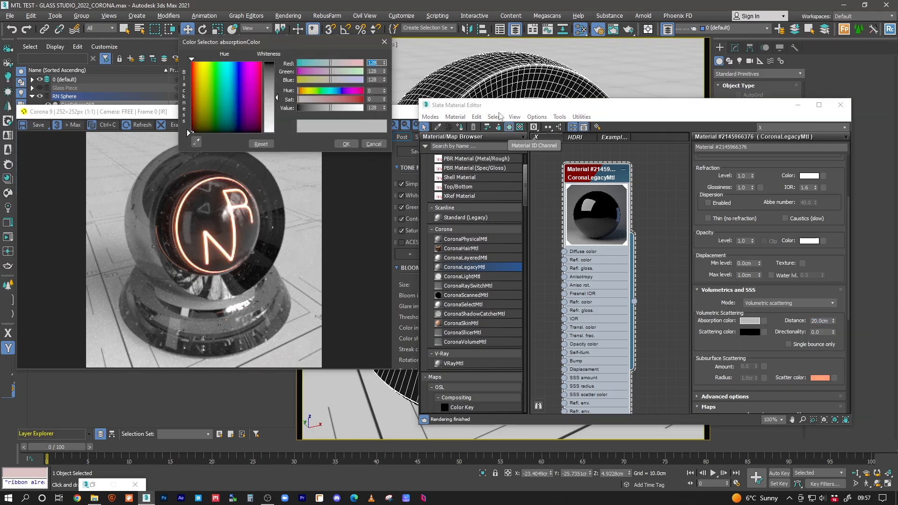
click(324, 92)
click(351, 72)
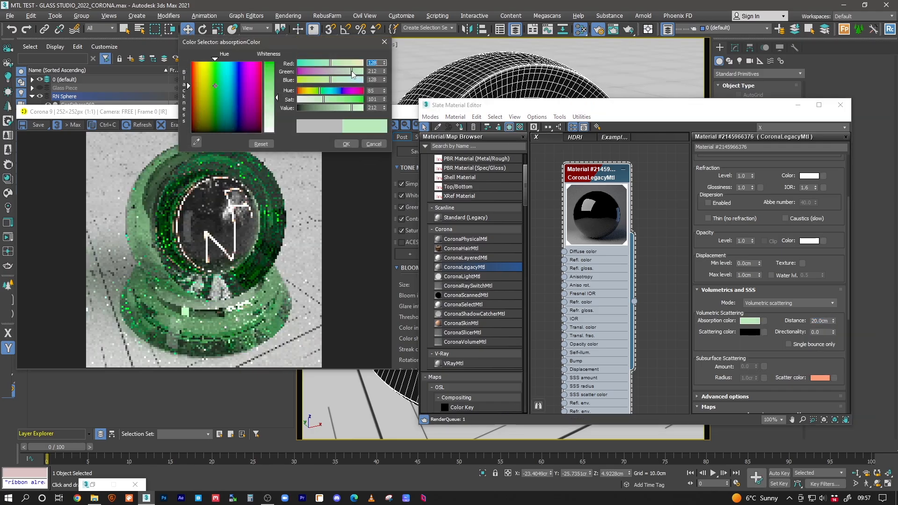
click(314, 99)
click(335, 64)
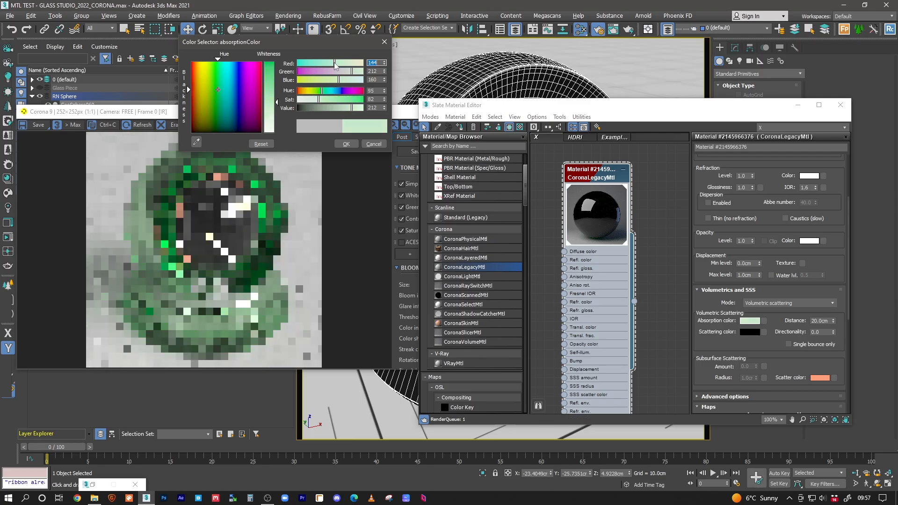
click(328, 92)
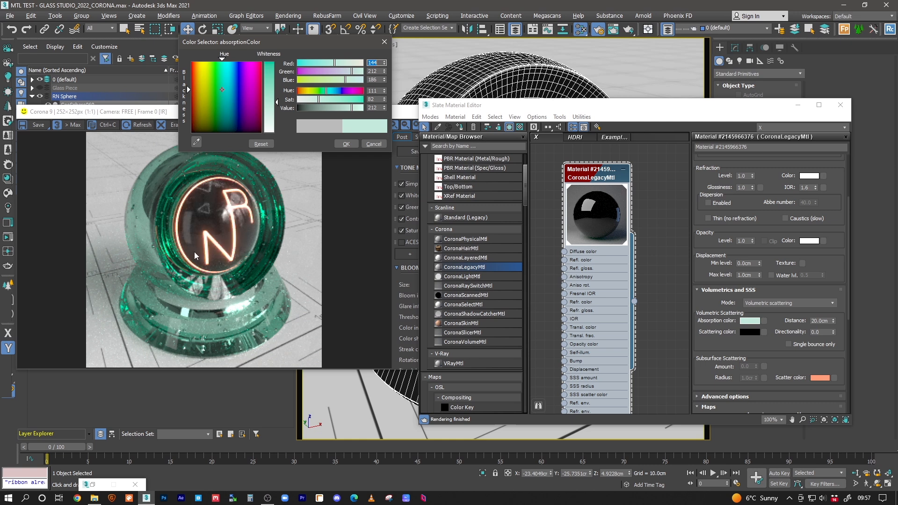
click(346, 144)
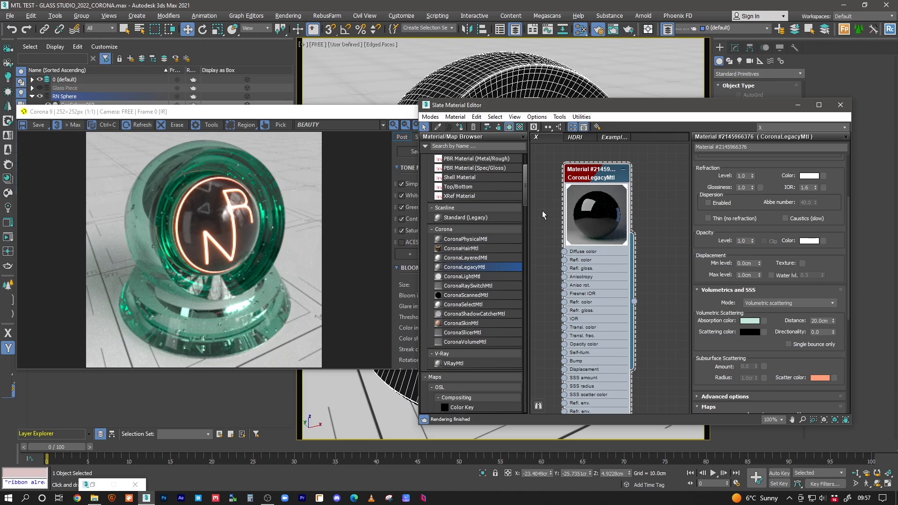
Step: Duplicate the glass material node and rename the original DEPTH
middle_drag(632, 219, 608, 221)
shift+drag(579, 179, 662, 175)
double_click(581, 176)
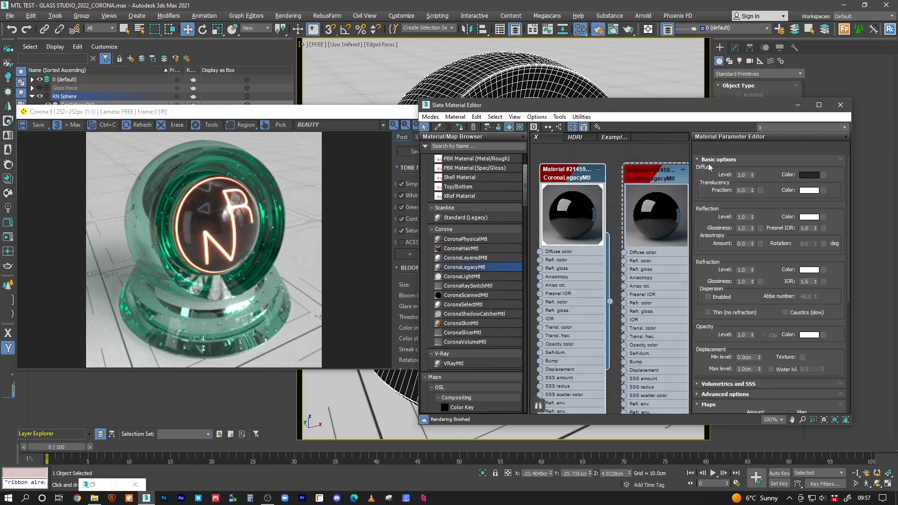
drag(746, 147, 640, 131)
text(DEPTH)
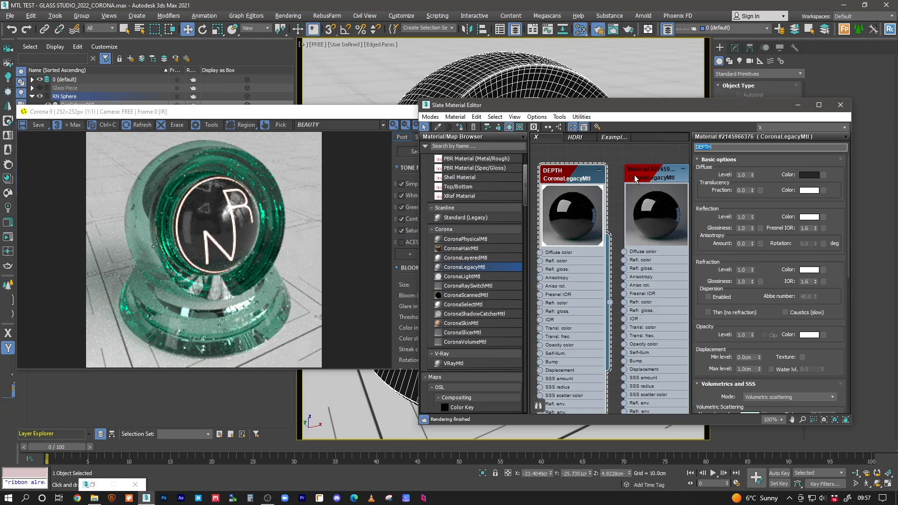
Step: Rename the copied glass material REFRACTION
click(669, 177)
double_click(669, 177)
drag(751, 147, 645, 133)
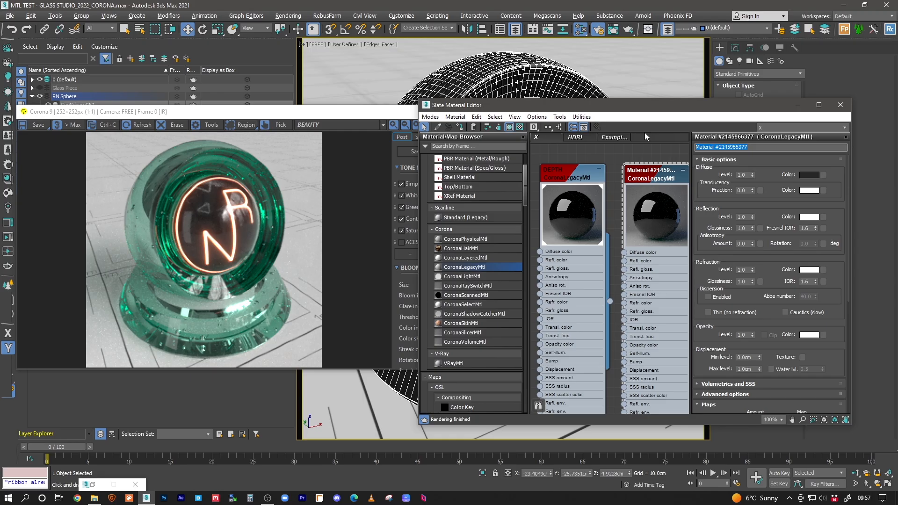
text(REFRACTION)
key(Return)
Step: Set REFRACTION's volumetric absorption distance to 0.0cm so it stays clear
click(668, 177)
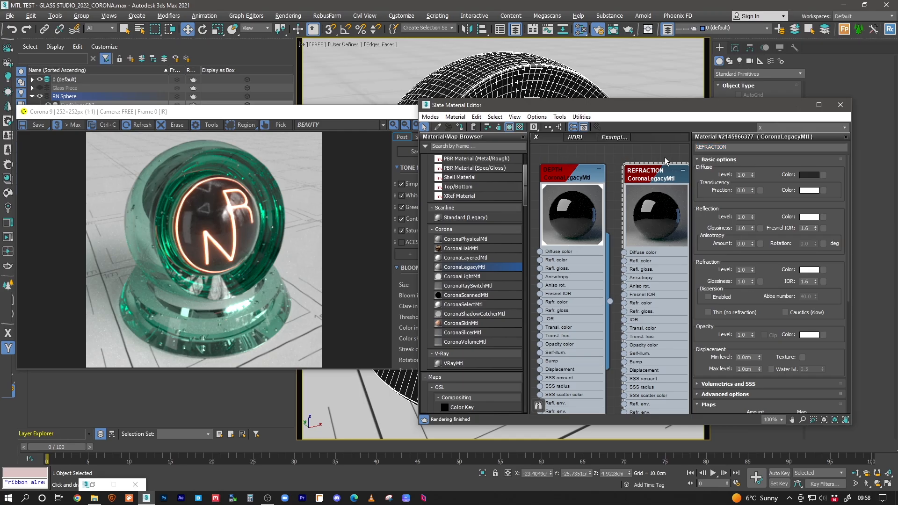
click(724, 383)
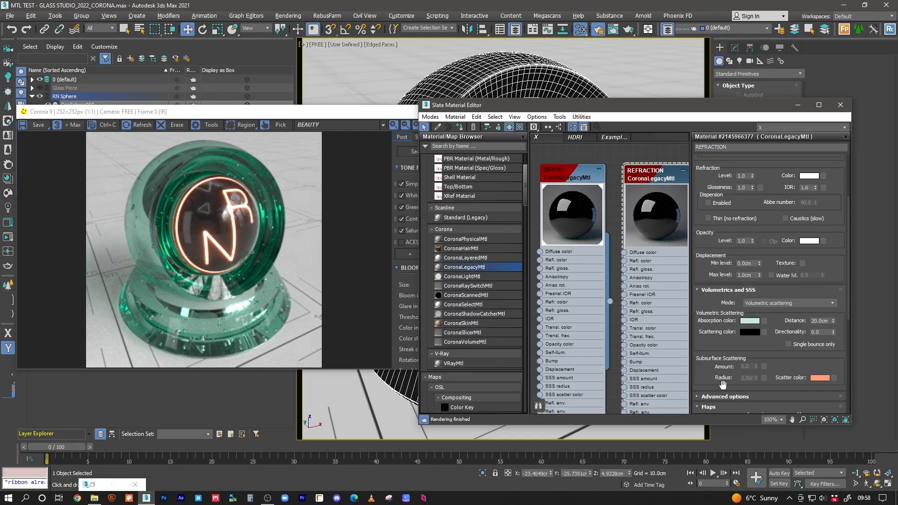
double_click(820, 321)
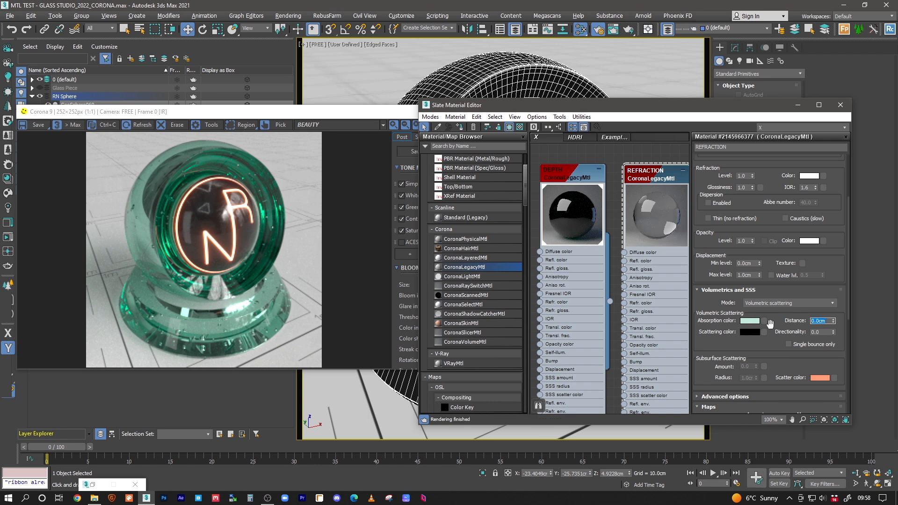
double_click(579, 174)
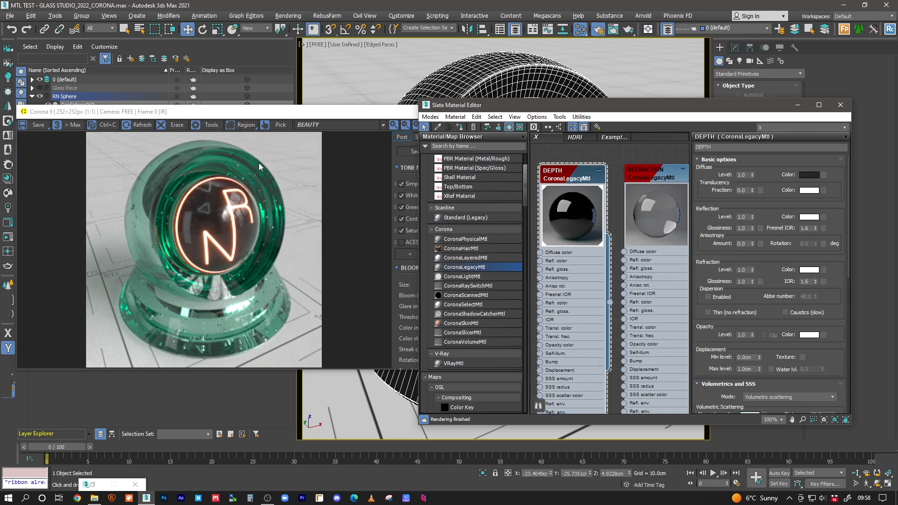
double_click(658, 177)
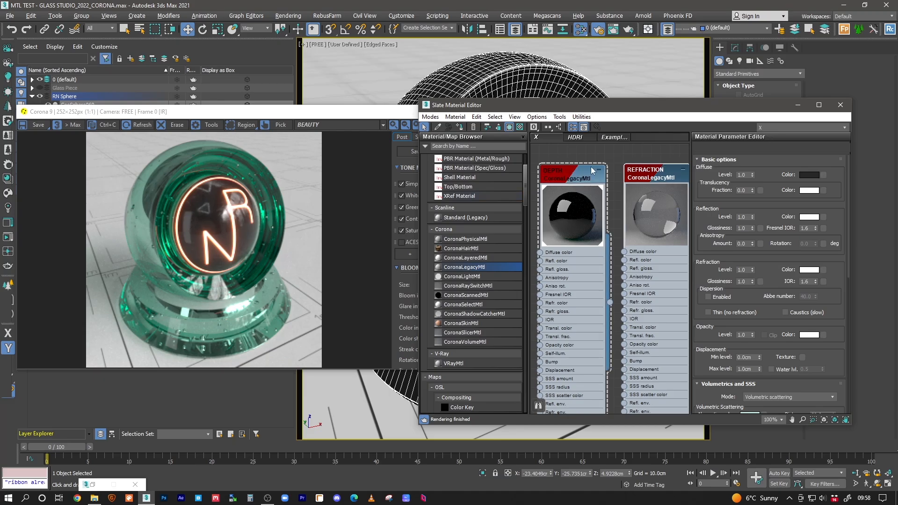
Step: Assign REFRACTION to the sphere and paste DEPTH's teal into its refraction colour
click(462, 126)
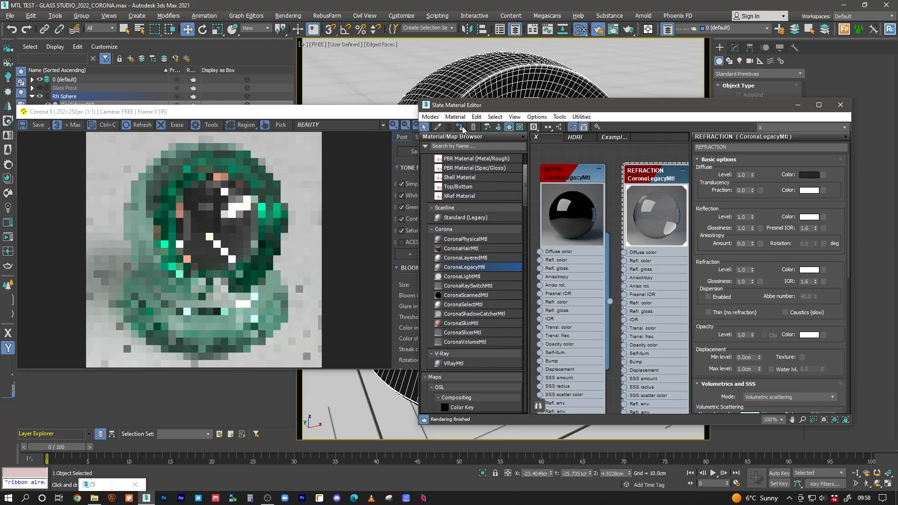
double_click(571, 178)
scroll(782, 355, down, 3)
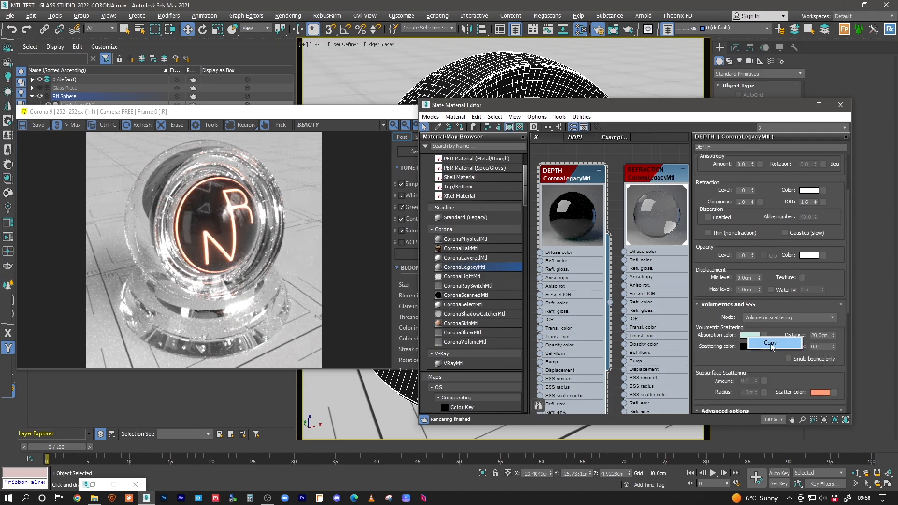
click(669, 177)
double_click(669, 178)
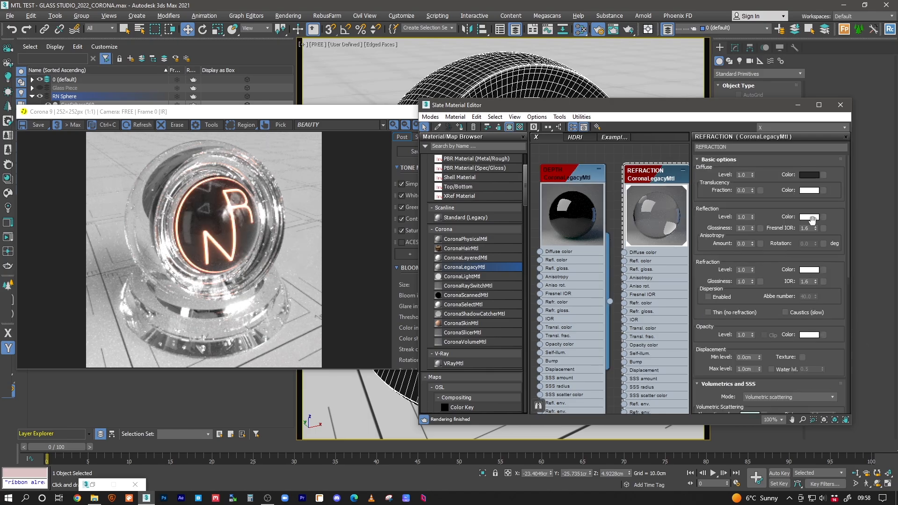
right_click(811, 274)
click(833, 287)
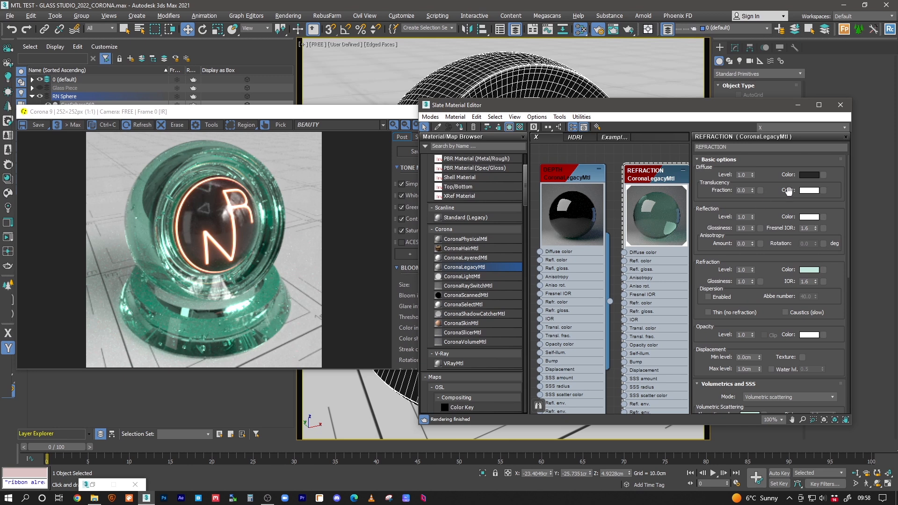
Step: Assign the DEPTH material to the sphere instead
click(579, 178)
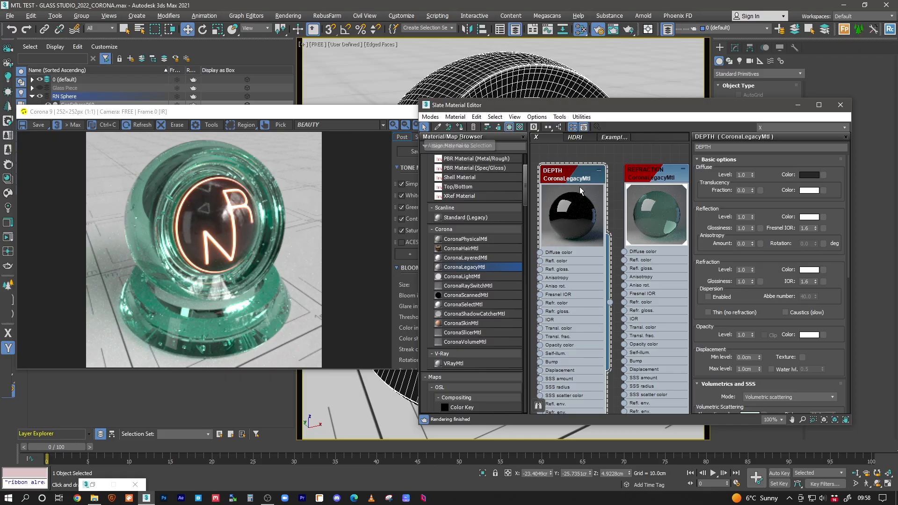
drag(580, 177, 580, 180)
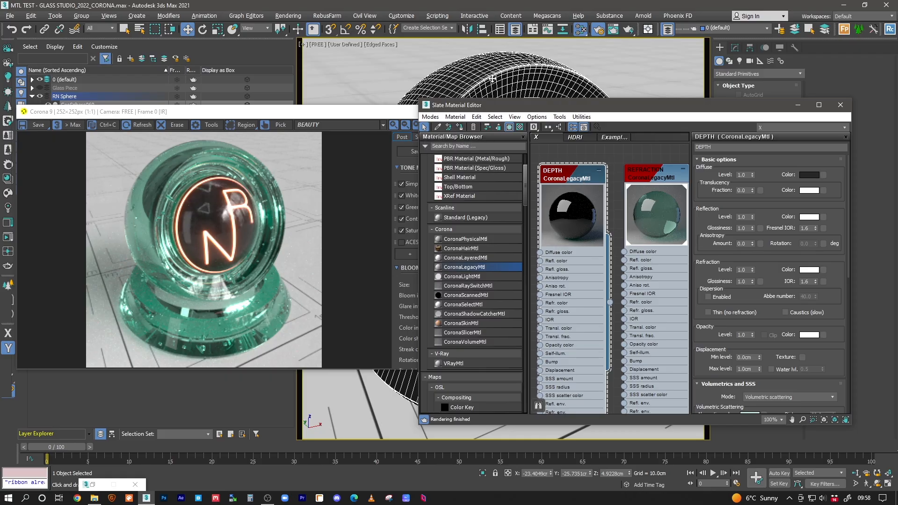
click(460, 128)
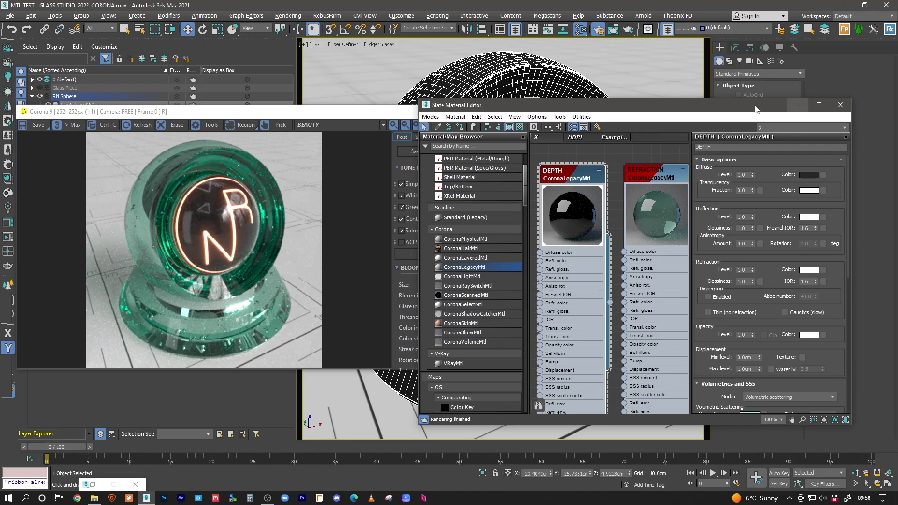
Step: Stop the interactive render and minimise the Corona frame buffer
click(392, 114)
click(452, 125)
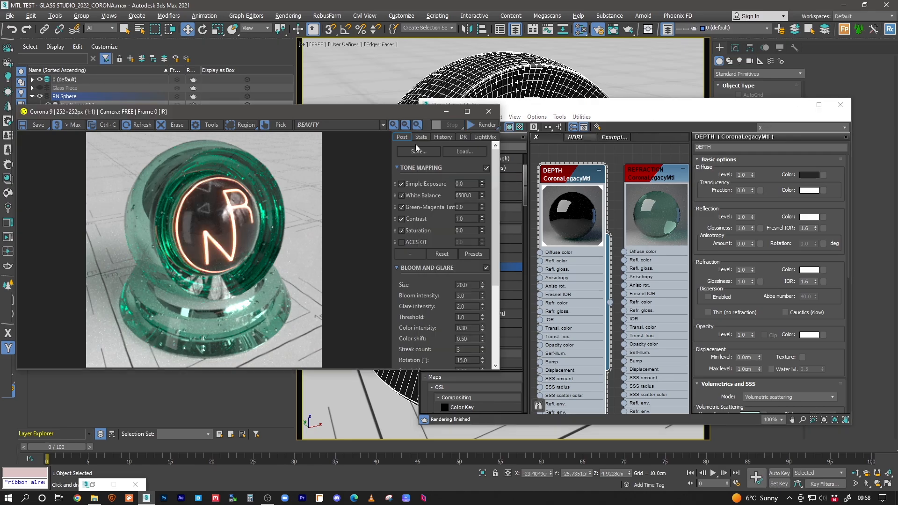
click(447, 112)
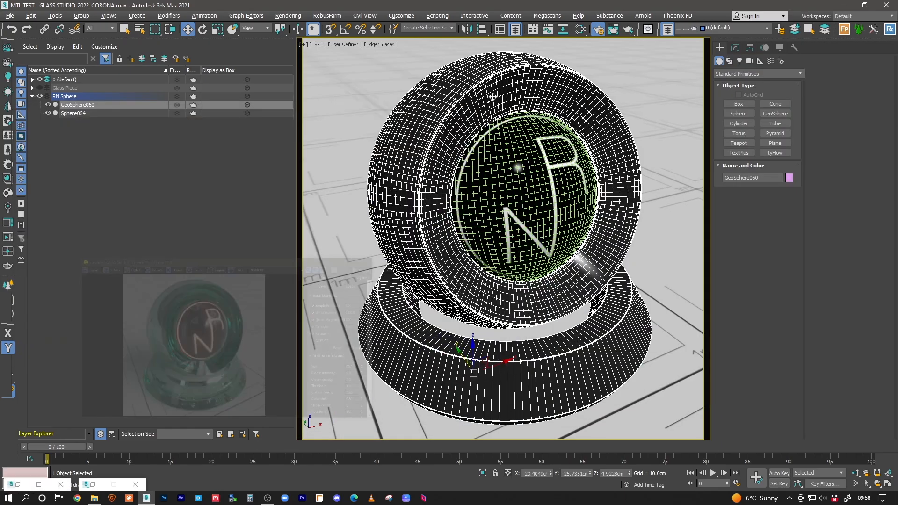
Step: Orbit around the glass sphere in a perspective wireframe view
key(p)
alt+middle_drag(511, 91, 519, 168)
alt+middle_drag(505, 376, 436, 382)
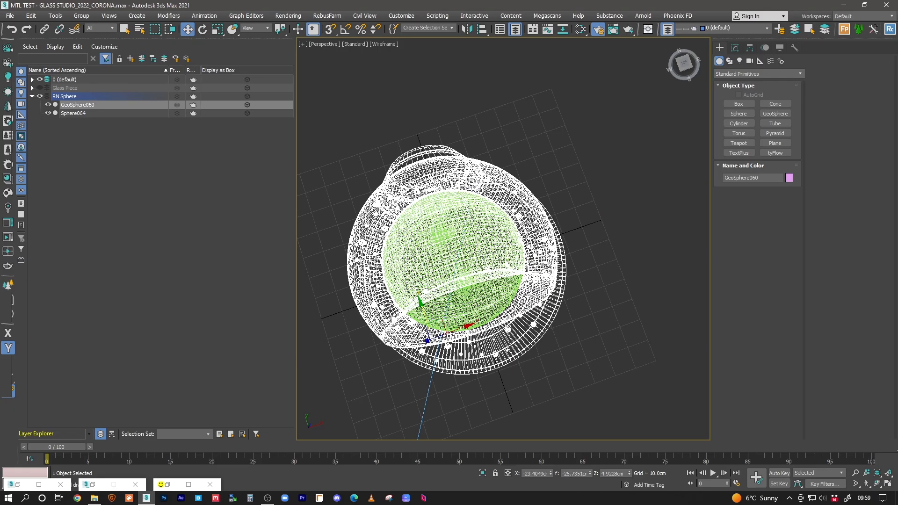
alt+middle_drag(528, 224, 539, 258)
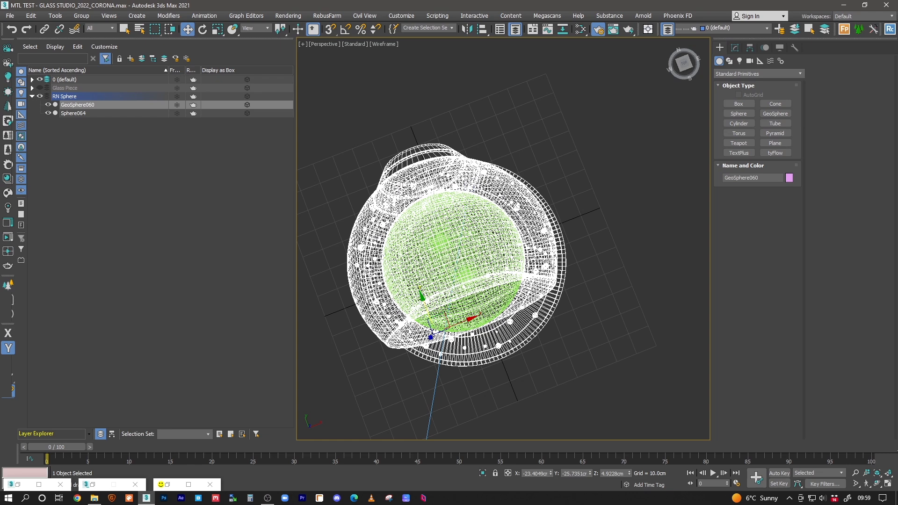
Step: Switch back to the camera view and restart Corona interactive rendering
key(c)
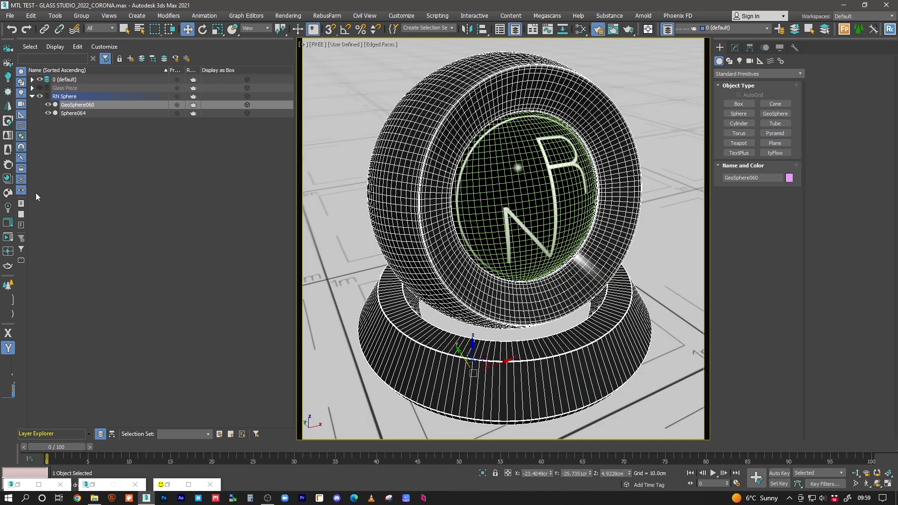
click(8, 237)
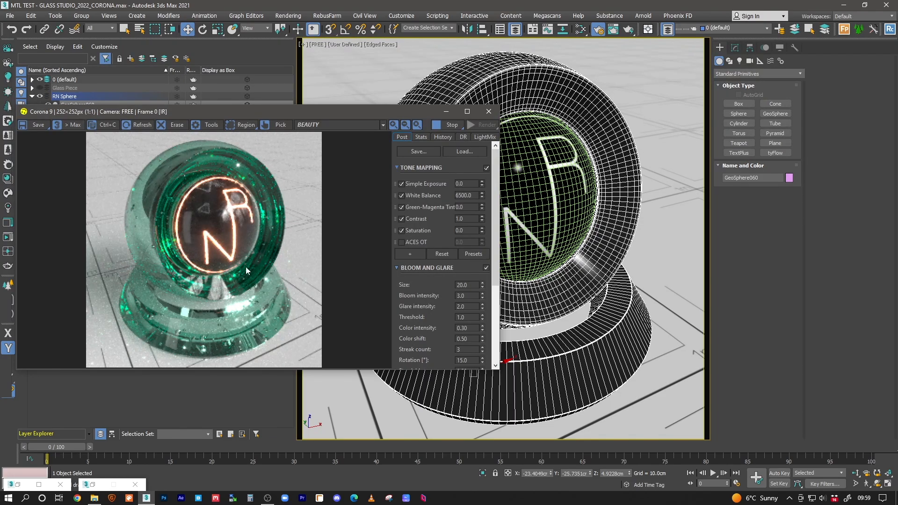
click(580, 29)
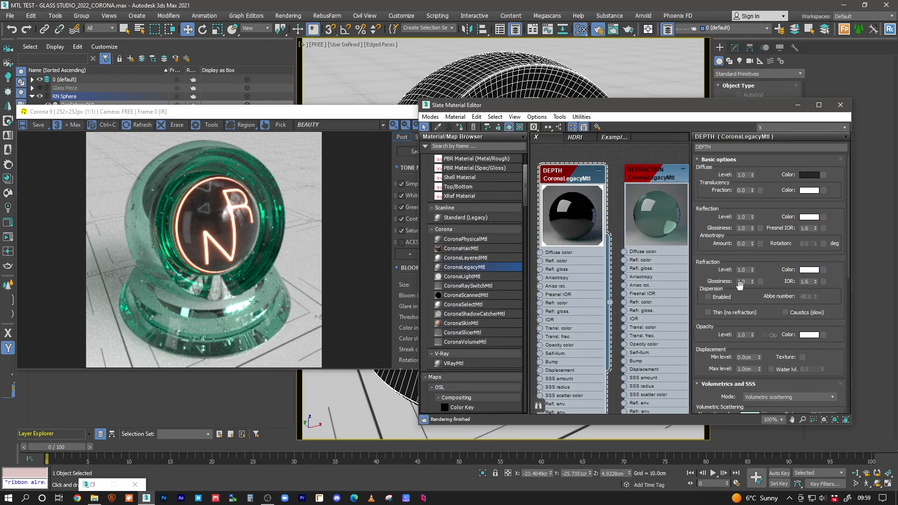
Step: Commit a 10.0cm absorption distance on DEPTH, then bring up its white refraction colour
scroll(816, 346, down, 2)
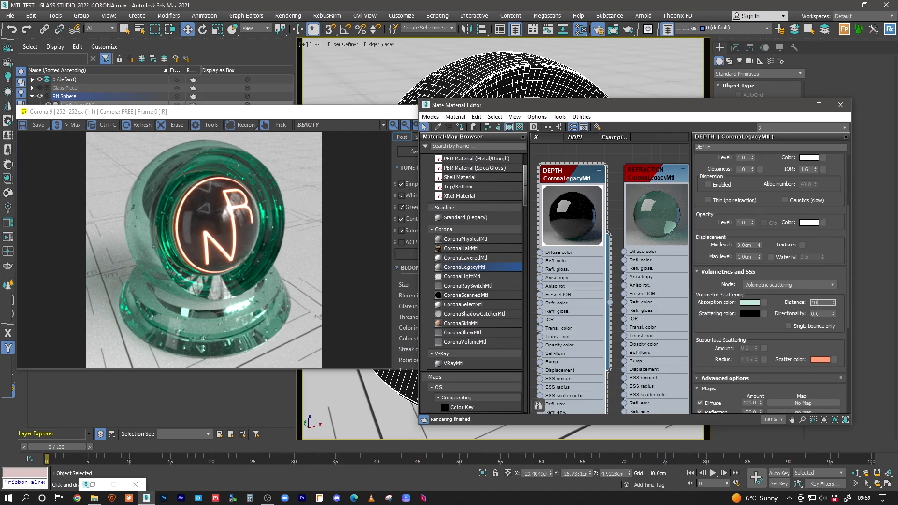
key(Return)
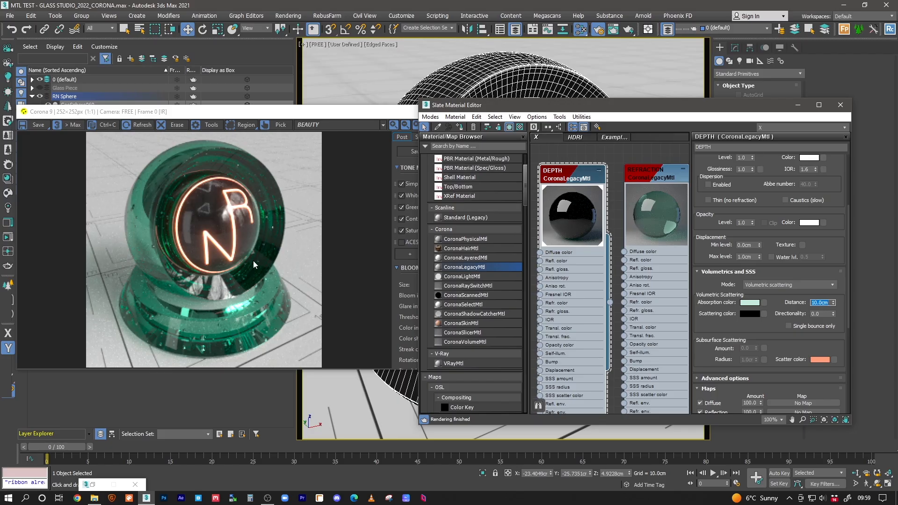
scroll(800, 243, up, 5)
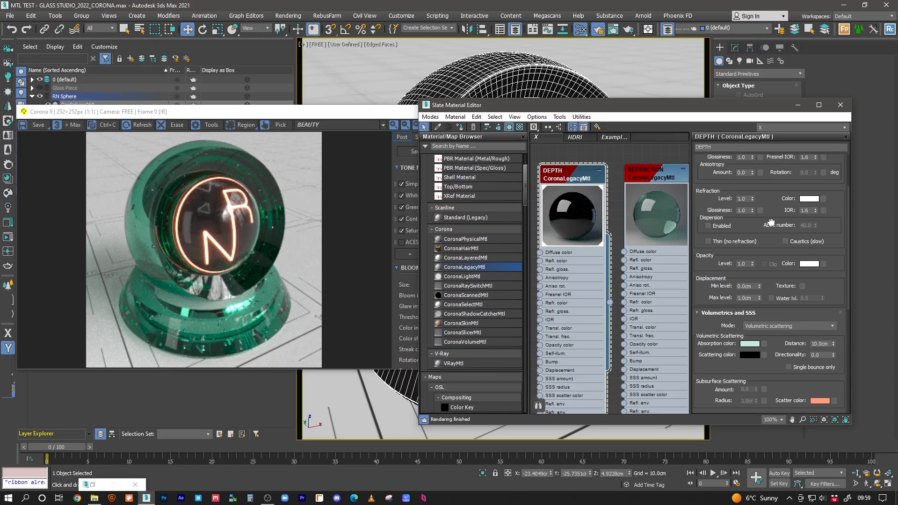
click(805, 267)
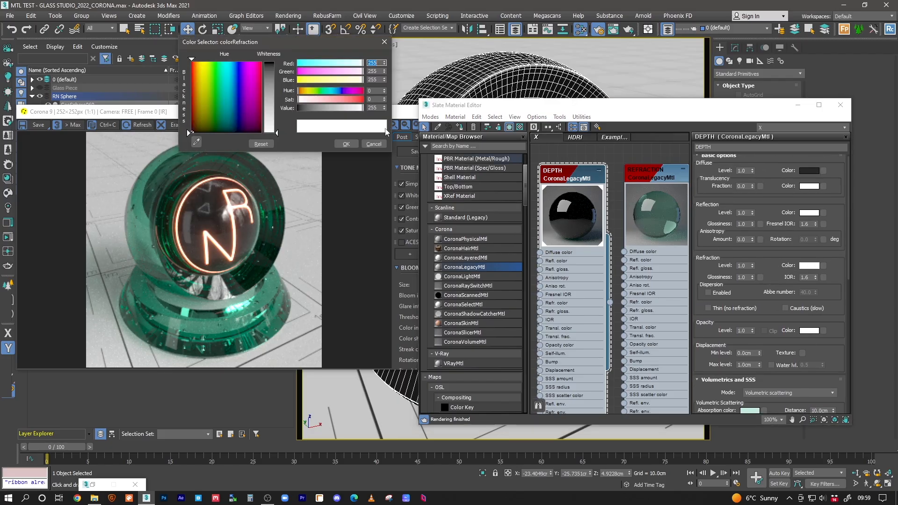
Step: Tune DEPTH's refraction colour to magenta pink, around R232 G54 B226
click(326, 99)
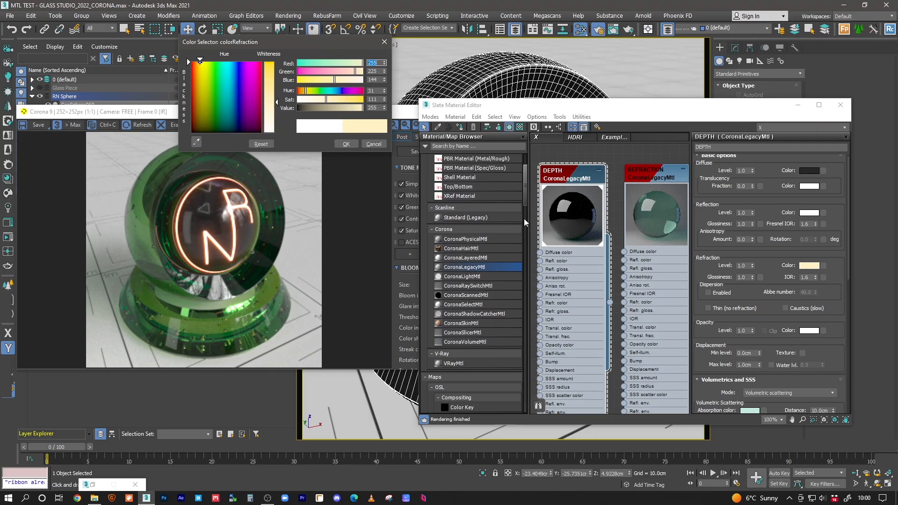
drag(326, 99, 333, 100)
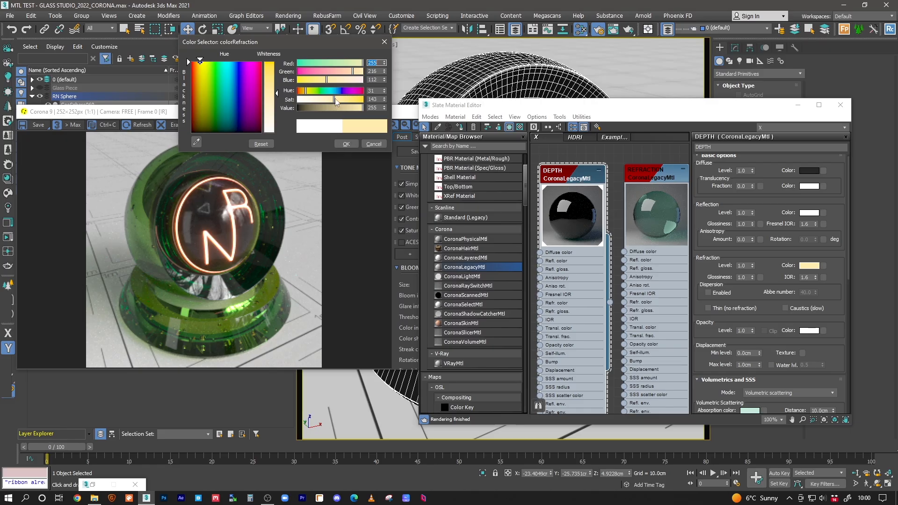
click(352, 92)
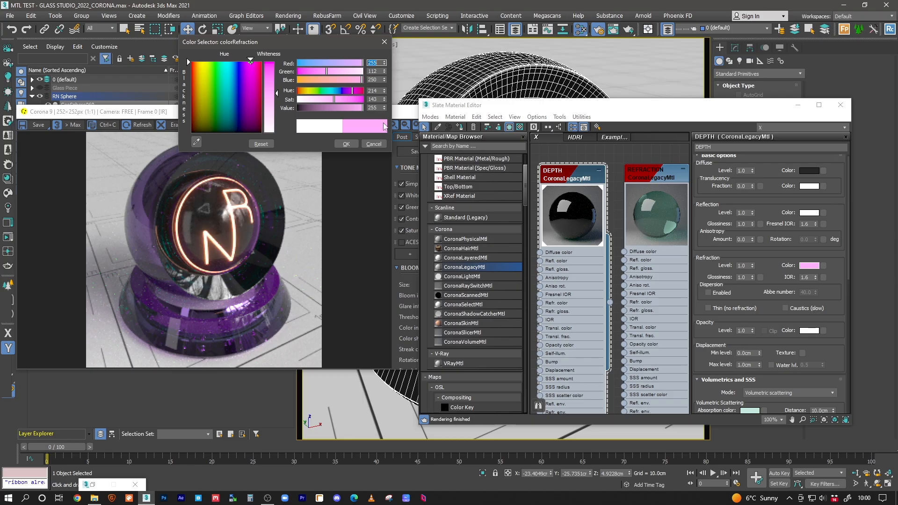
drag(328, 100, 318, 99)
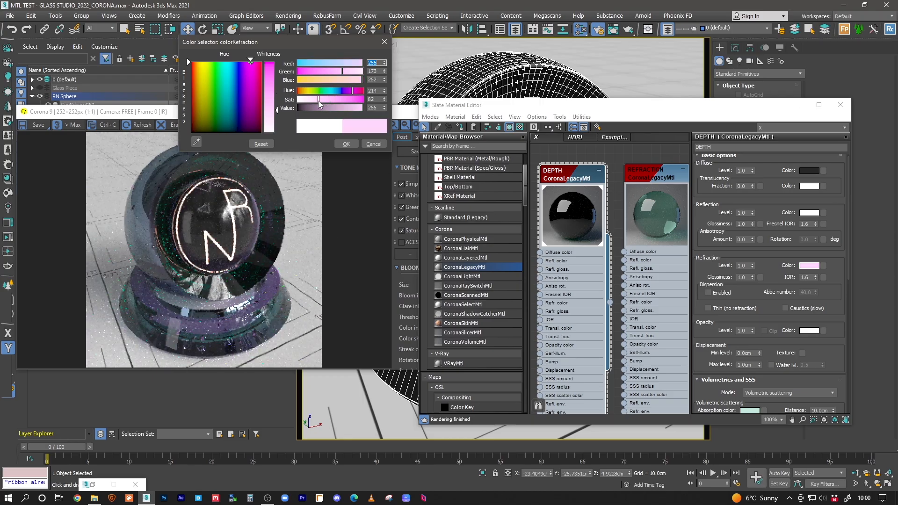
click(352, 99)
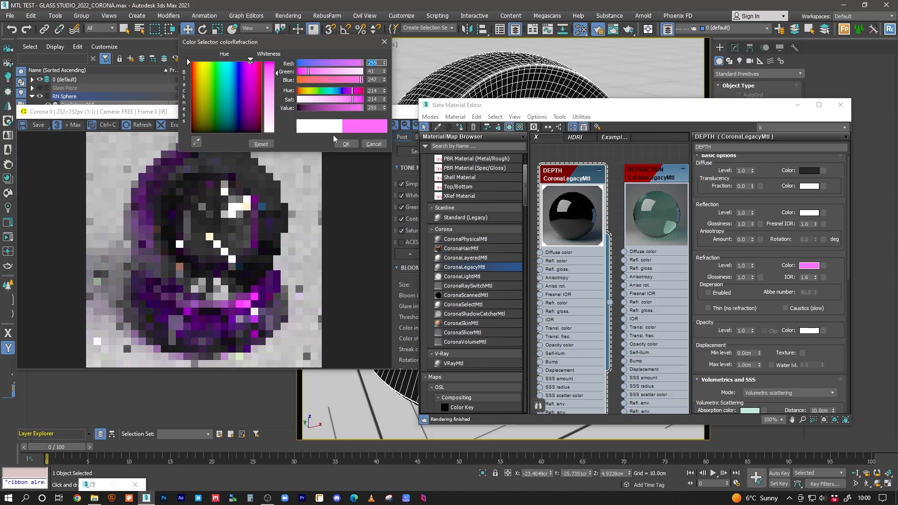
click(361, 100)
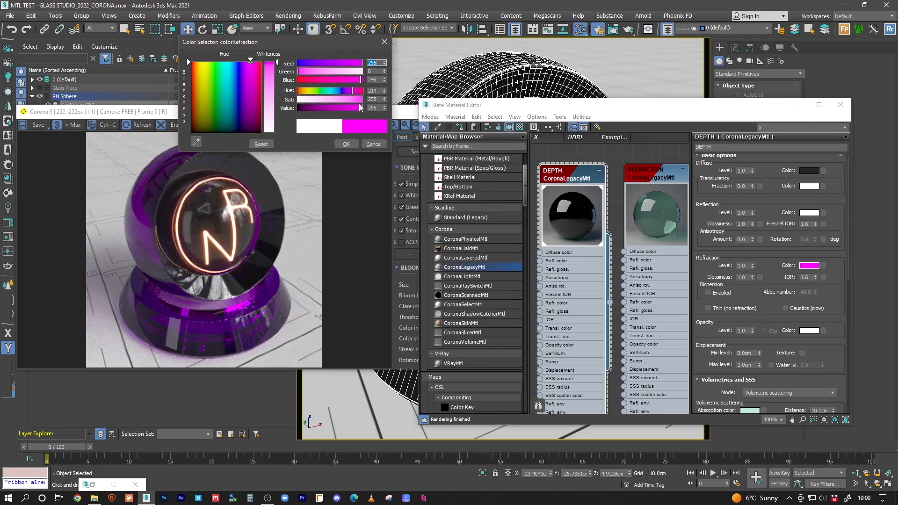
drag(361, 99, 348, 119)
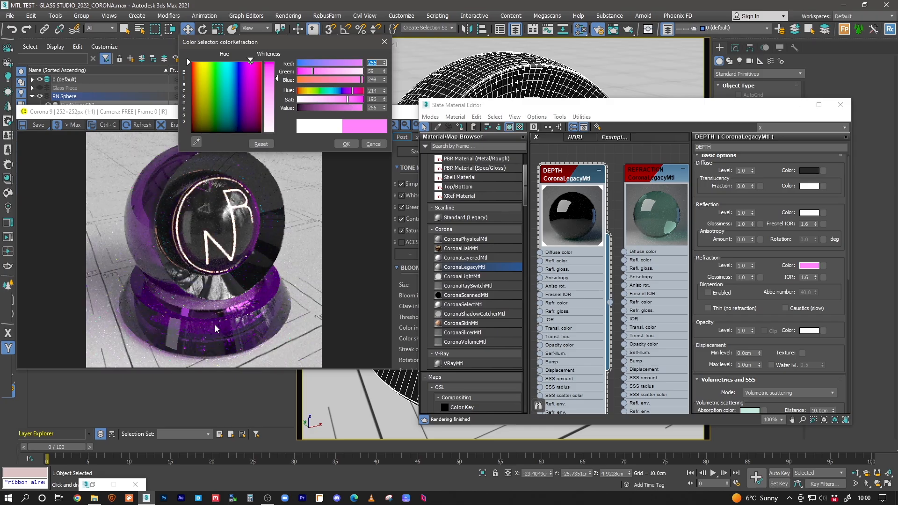
click(250, 69)
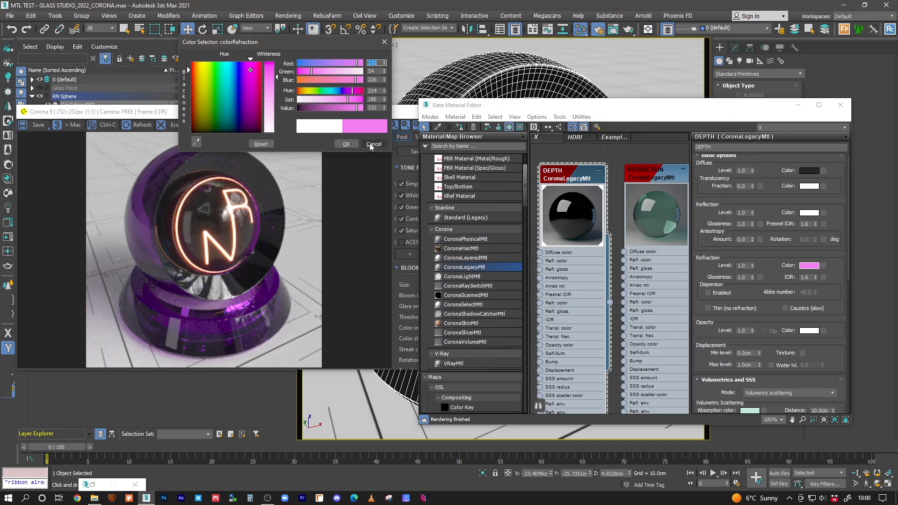
Step: Set DEPTH's volumetric distance to 20 cm and confirm the pink refraction colour
drag(827, 359, 828, 286)
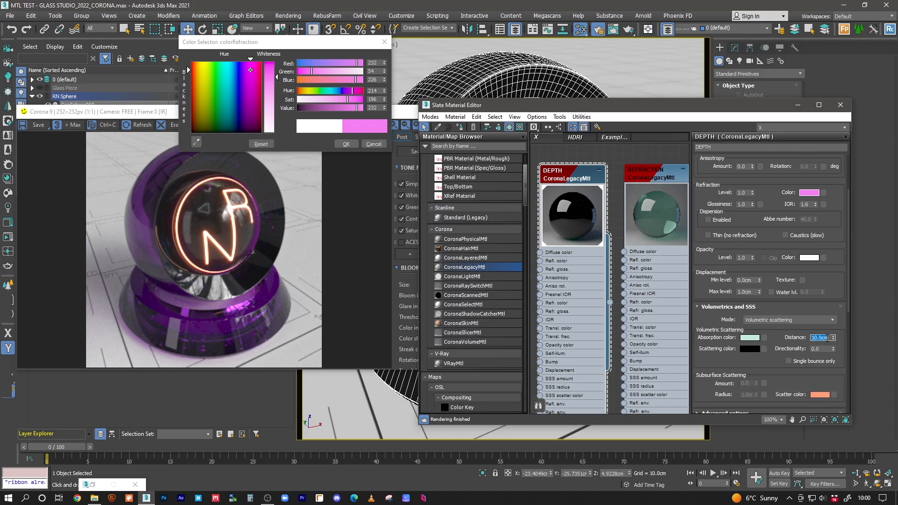
click(760, 321)
click(709, 317)
click(824, 337)
key(Return)
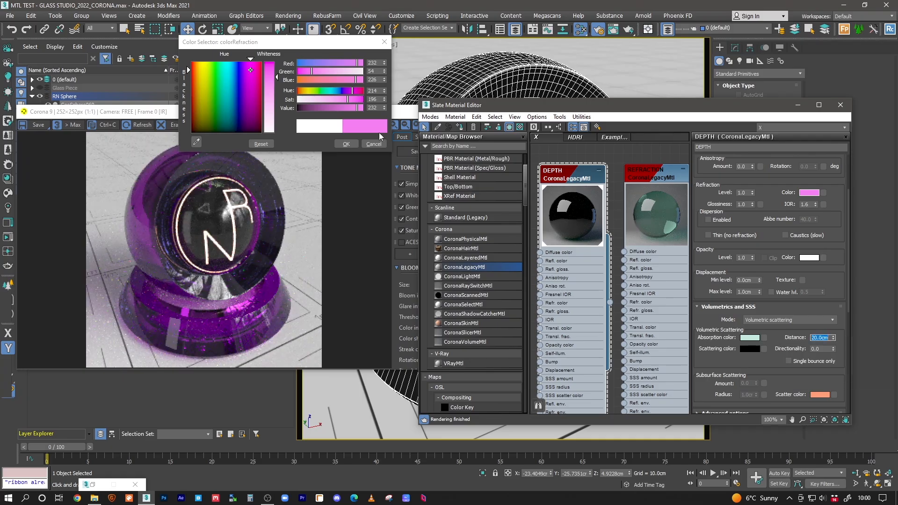
click(346, 145)
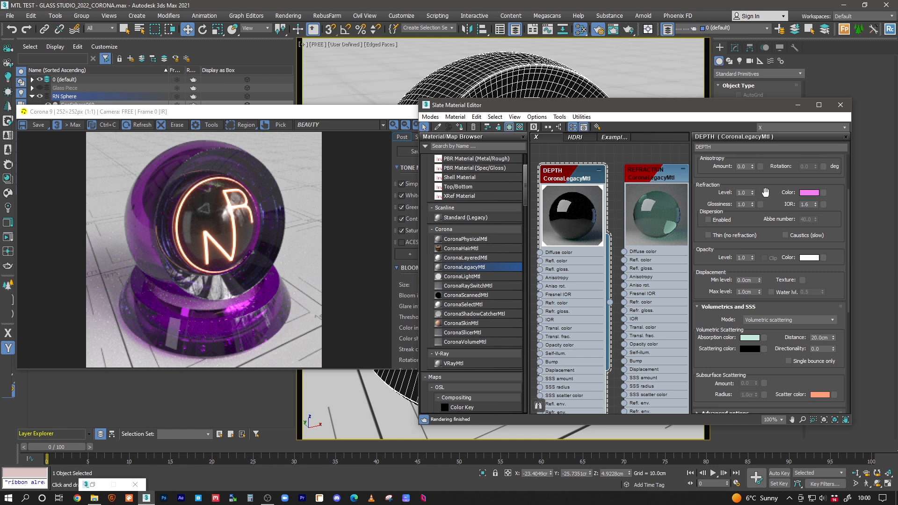
scroll(784, 178, up, 3)
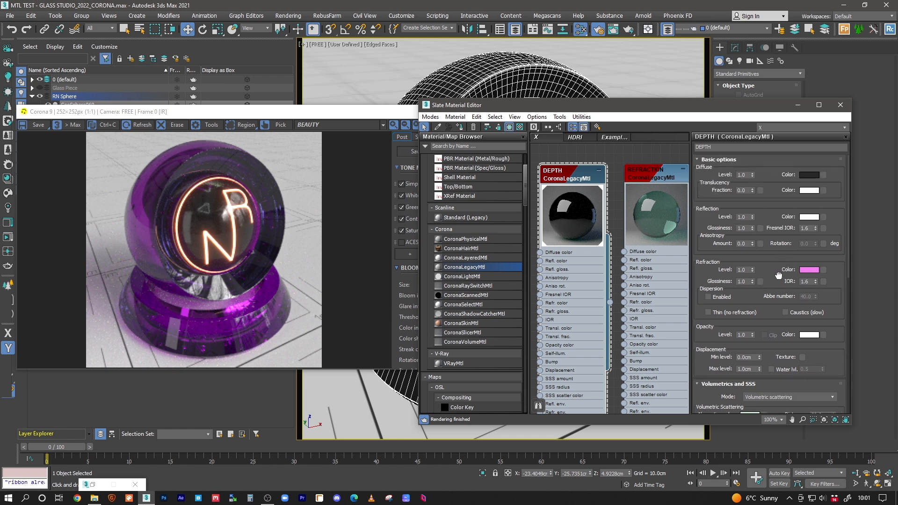
click(809, 218)
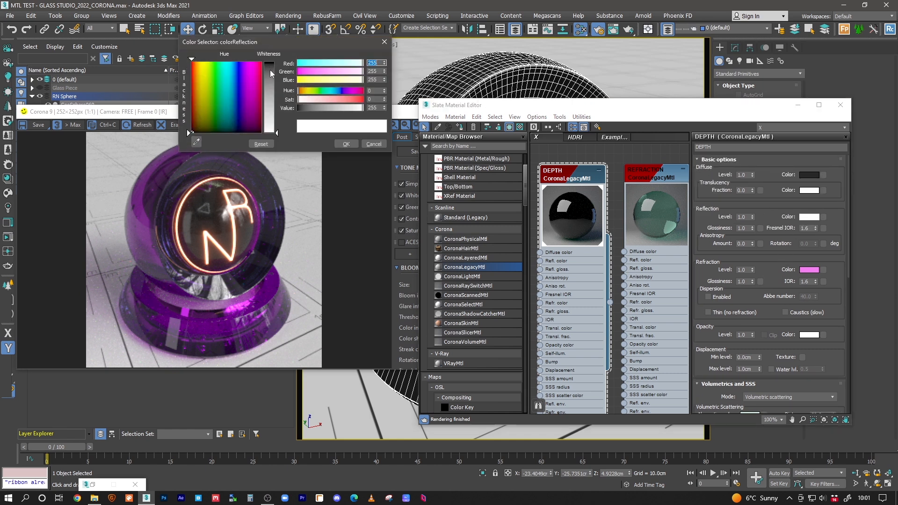
click(325, 103)
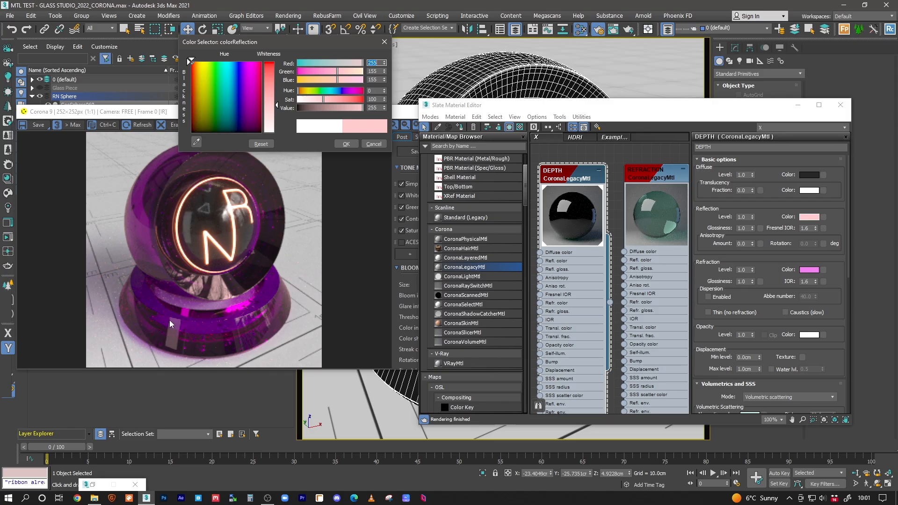
click(374, 143)
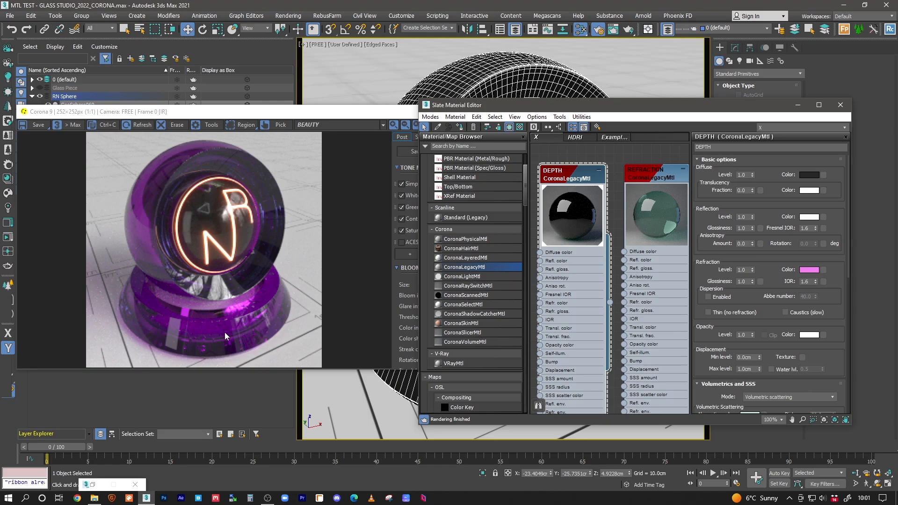
click(807, 218)
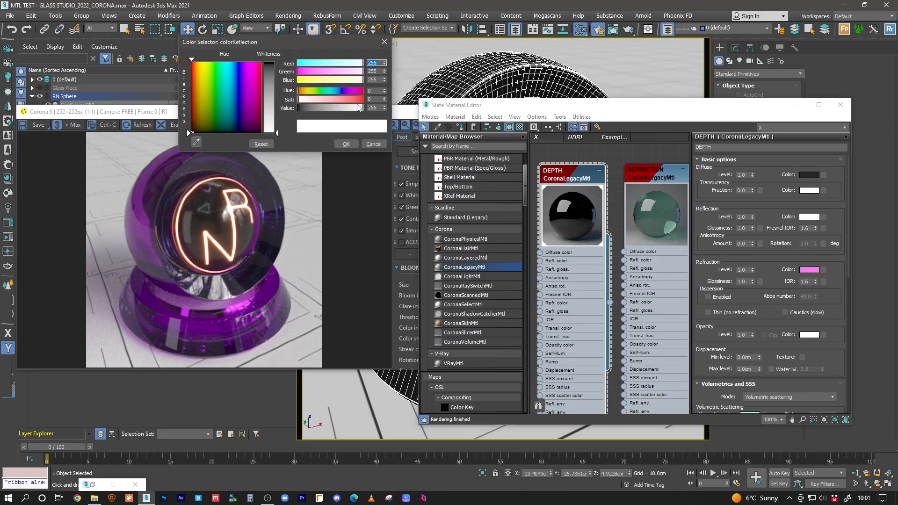
click(359, 99)
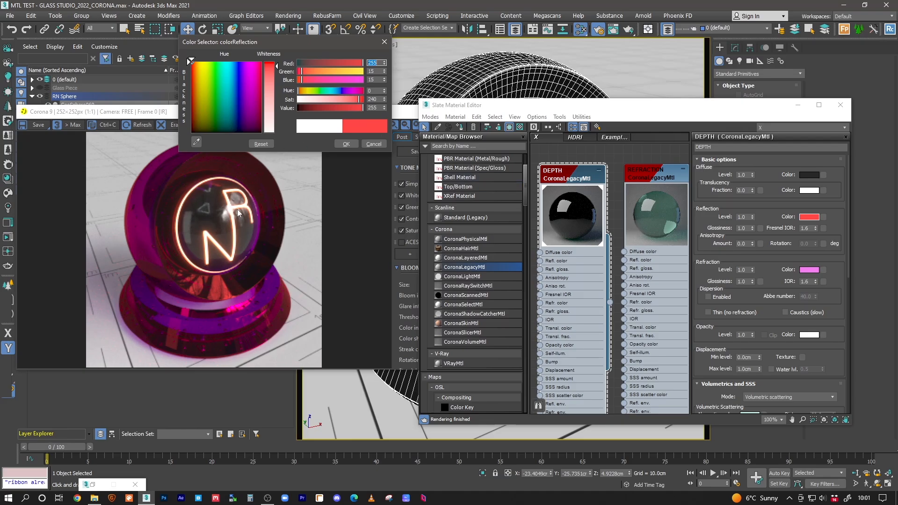
click(382, 144)
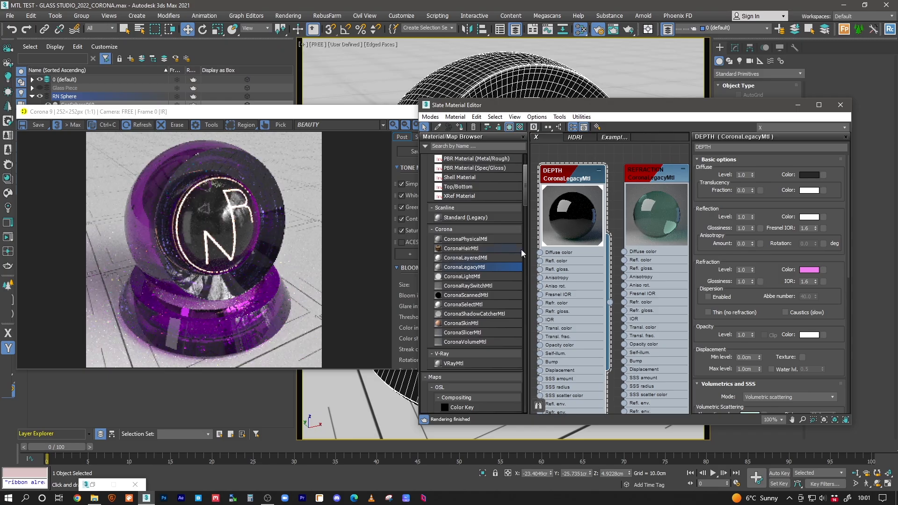
Step: Centre the node view on REFRACTION and clone it into a new glass material
scroll(775, 262, down, 2)
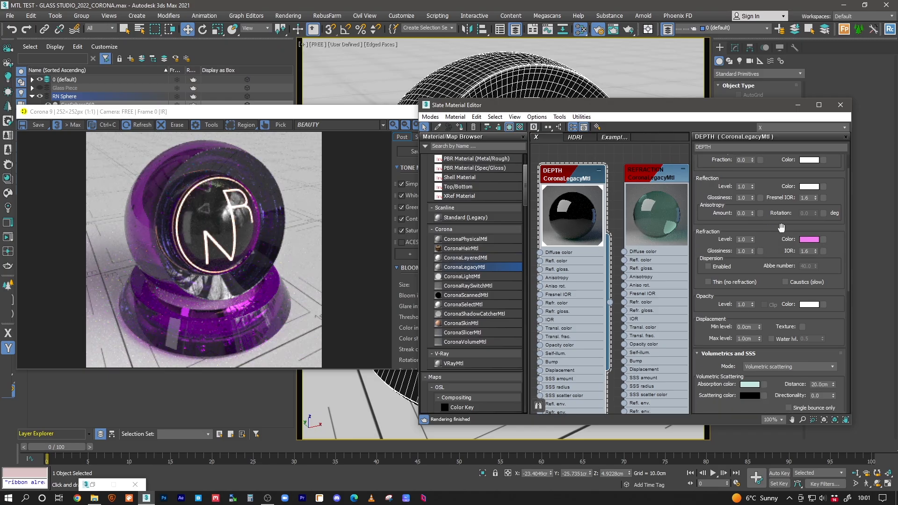
mouse_move(654, 211)
middle_down()
mouse_move(615, 214)
mouse_move(631, 218)
mouse_move(609, 199)
mouse_move(668, 217)
middle_up()
mouse_move(609, 221)
middle_down()
mouse_move(639, 225)
mouse_move(589, 218)
middle_up()
middle_drag(654, 215, 580, 211)
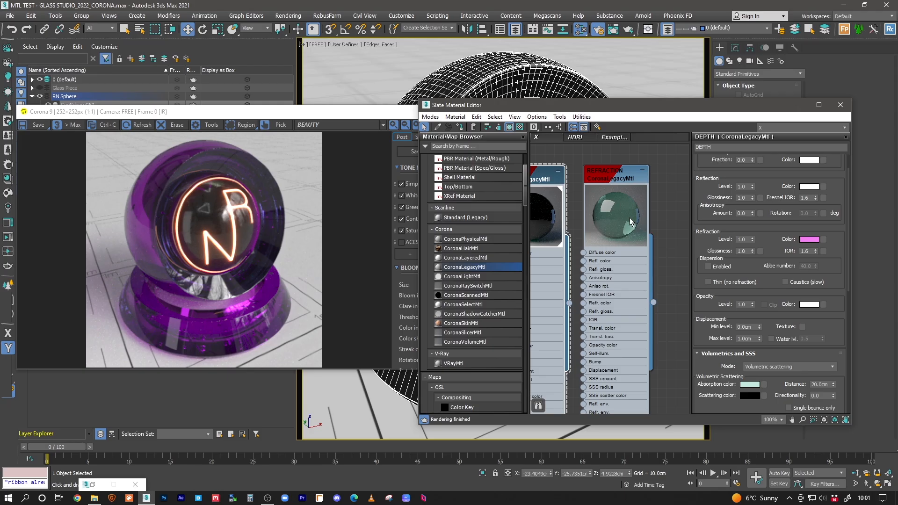
middle_drag(601, 202, 625, 224)
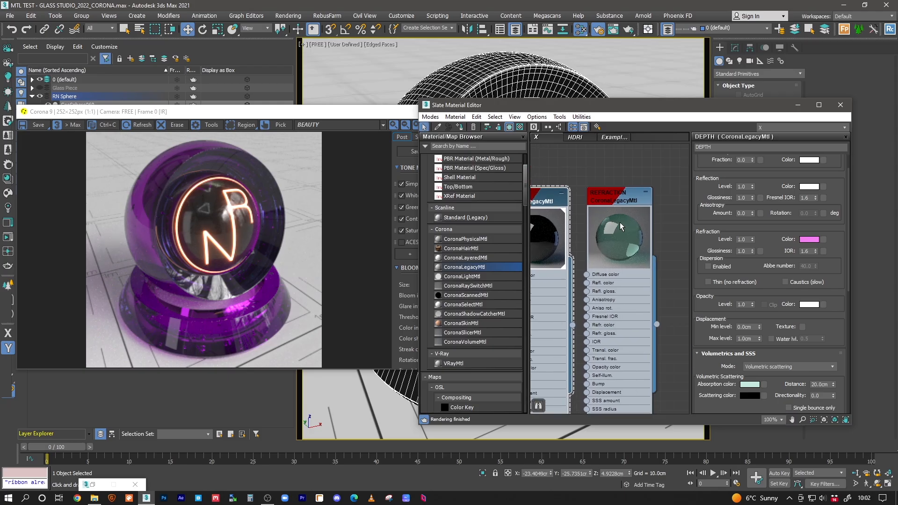
middle_drag(585, 210, 611, 212)
middle_drag(680, 228, 597, 222)
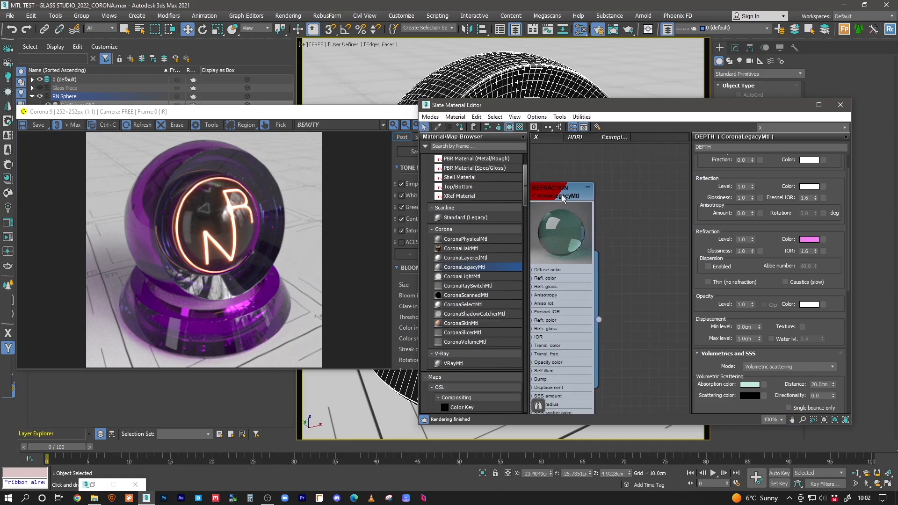
shift+drag(563, 196, 678, 196)
double_click(678, 197)
middle_drag(666, 209, 578, 198)
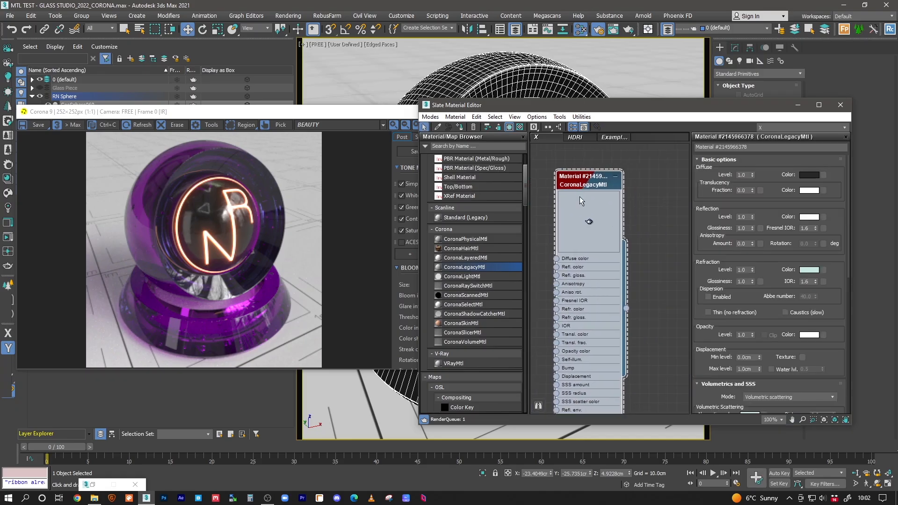
scroll(813, 349, down, 3)
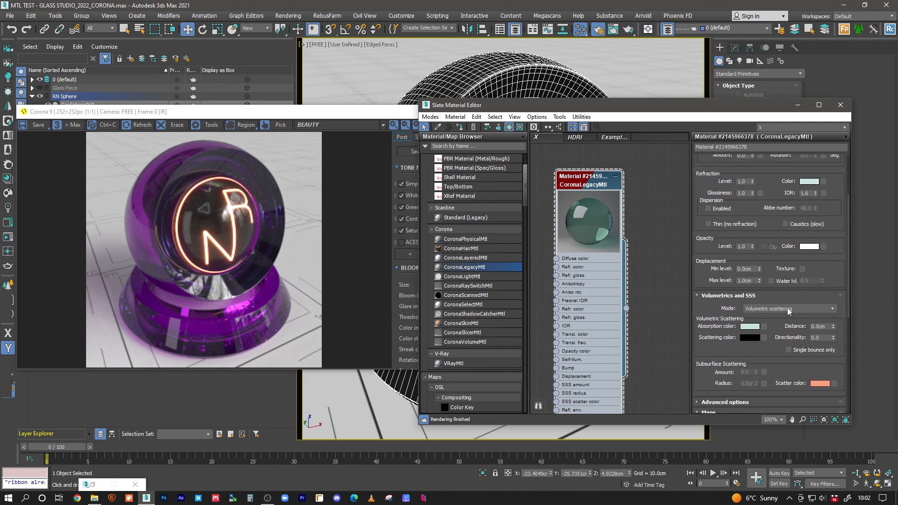
click(821, 327)
Step: Make the copy's absorption colour near-white and its refraction colour grey-white
click(749, 327)
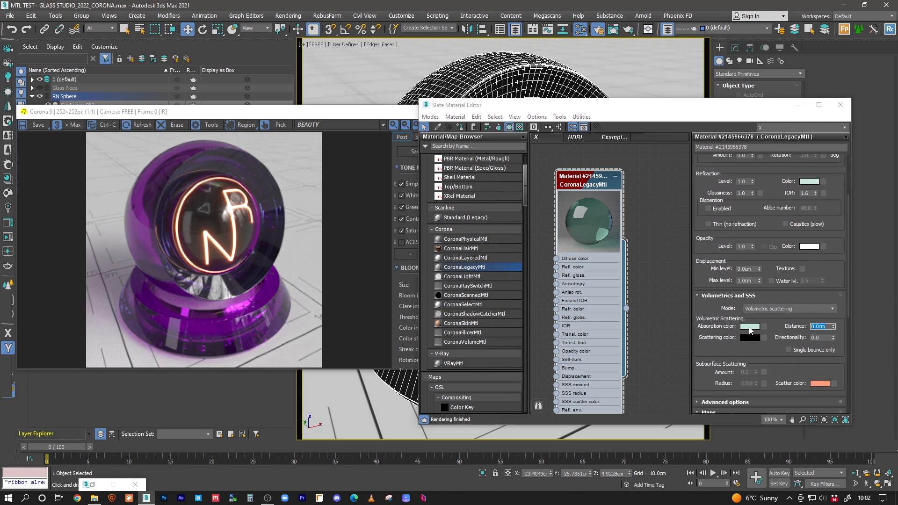
click(300, 100)
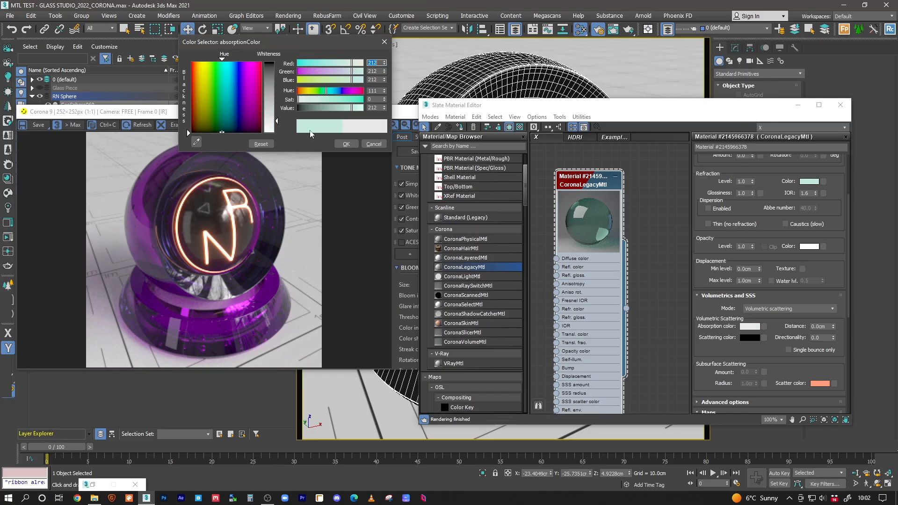
click(346, 144)
right_click(808, 182)
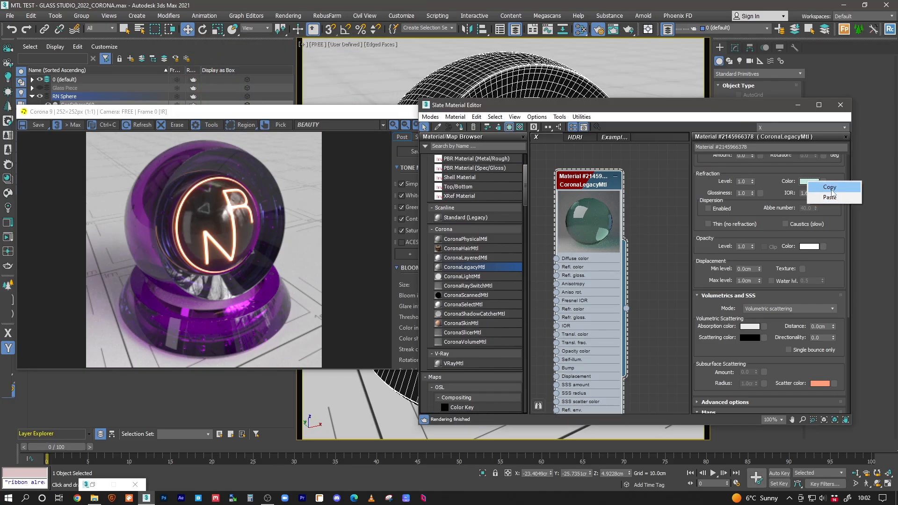
click(792, 173)
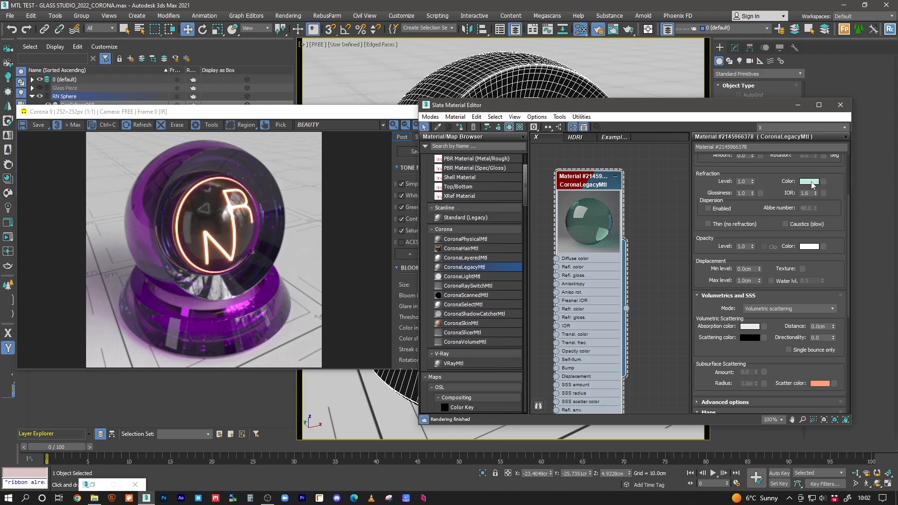
click(810, 182)
click(301, 100)
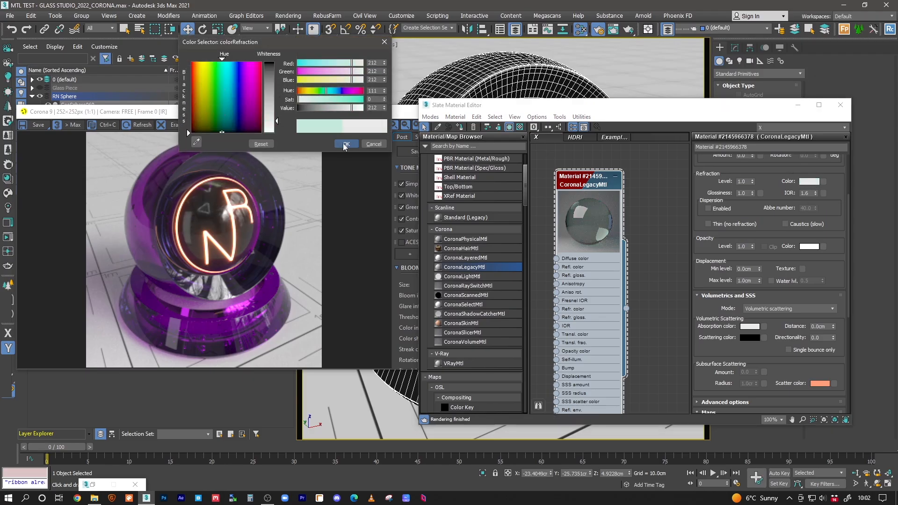
click(345, 144)
click(808, 182)
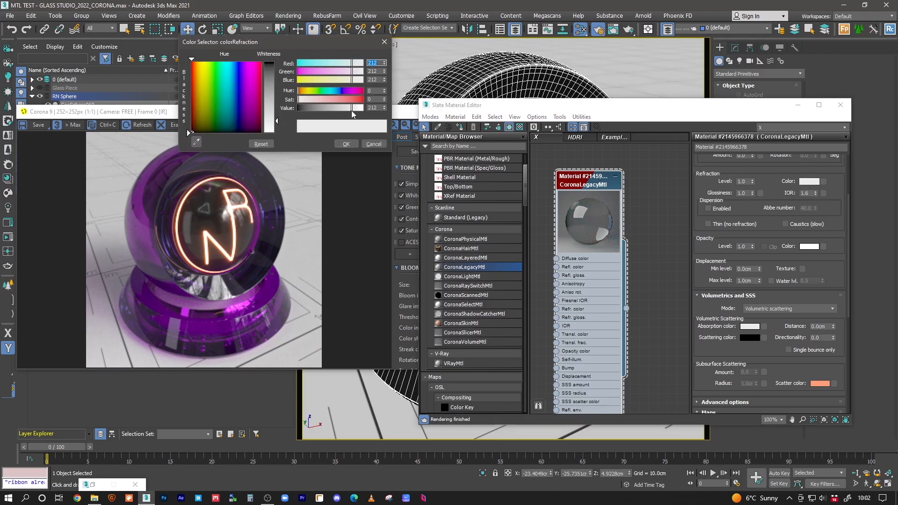
click(354, 144)
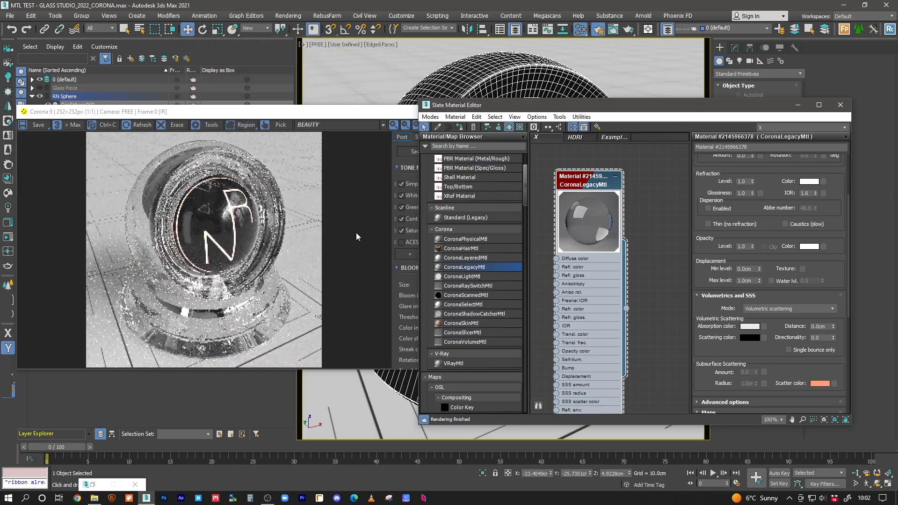
Step: Check the render, then add a Gradient Ramp map node beside the glass material
click(377, 123)
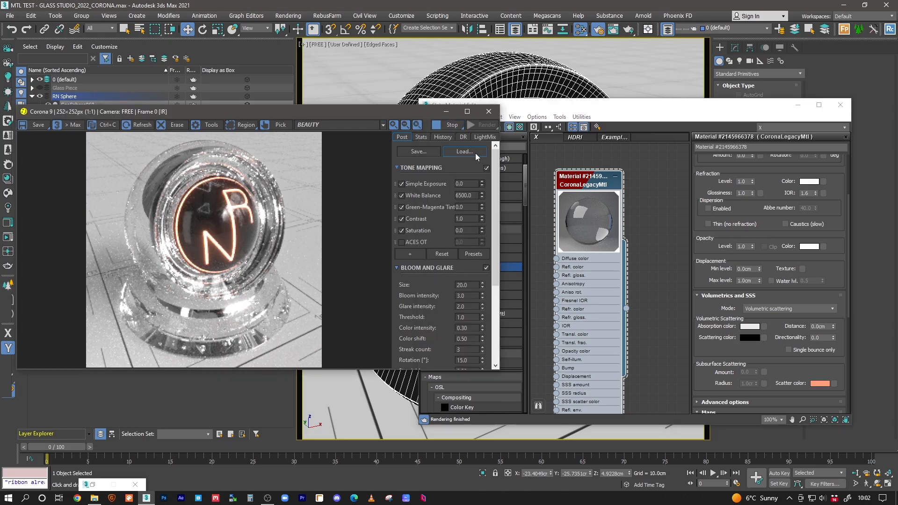
click(633, 180)
scroll(593, 161, down, 5)
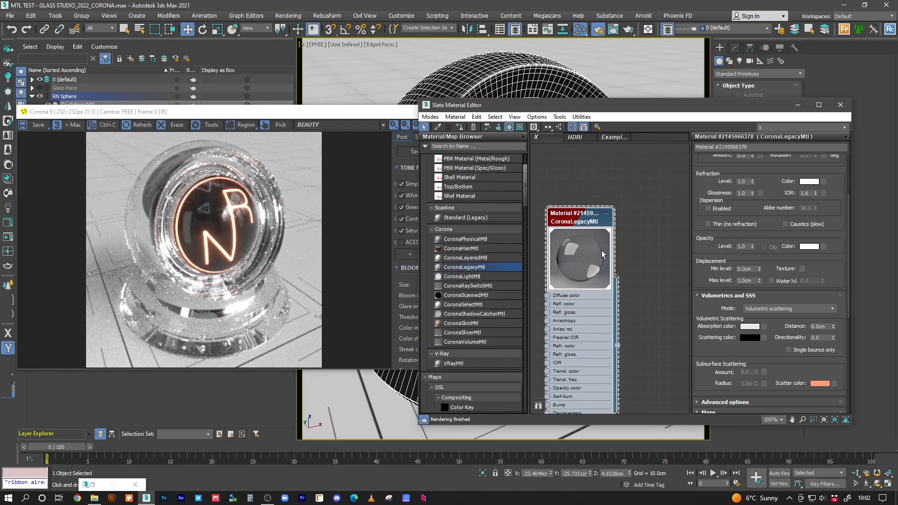
scroll(608, 218, up, 4)
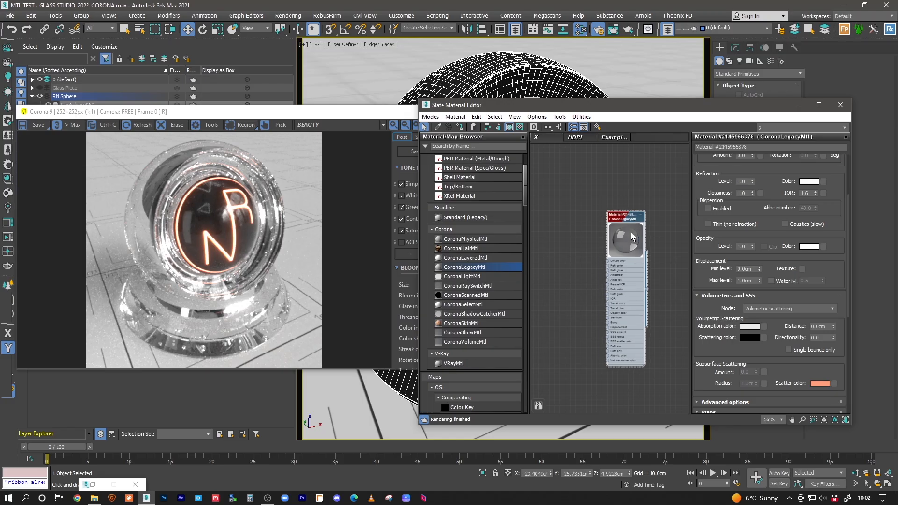
drag(526, 198, 529, 288)
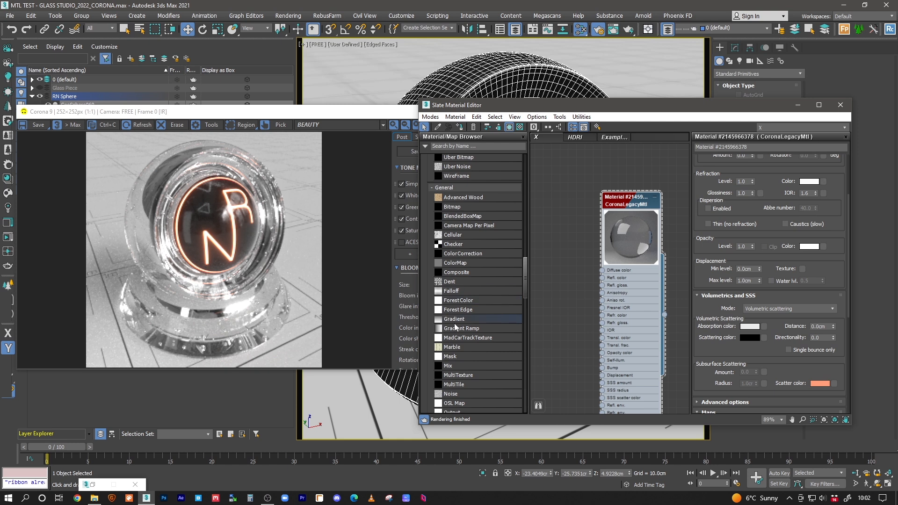
drag(456, 328, 573, 277)
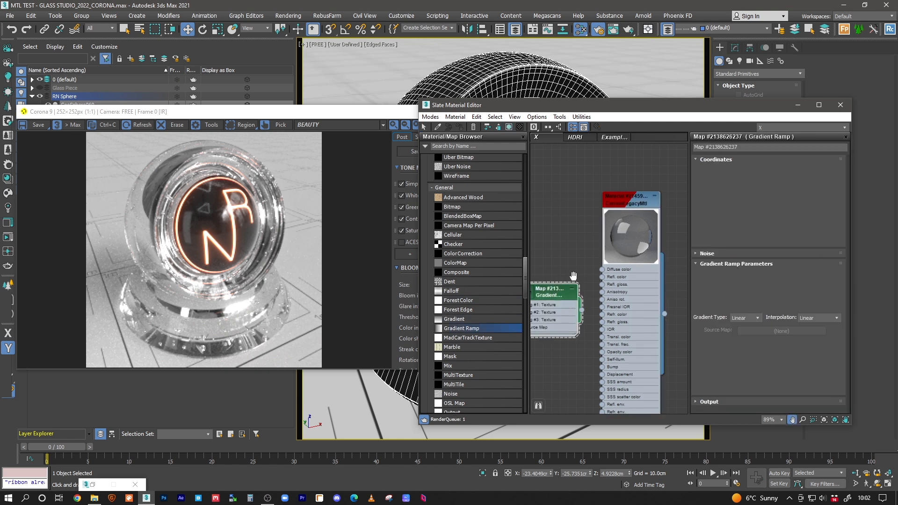
Step: Make the ramp's first flag red and add a blue-purple flag at position 44
scroll(579, 285, up, 3)
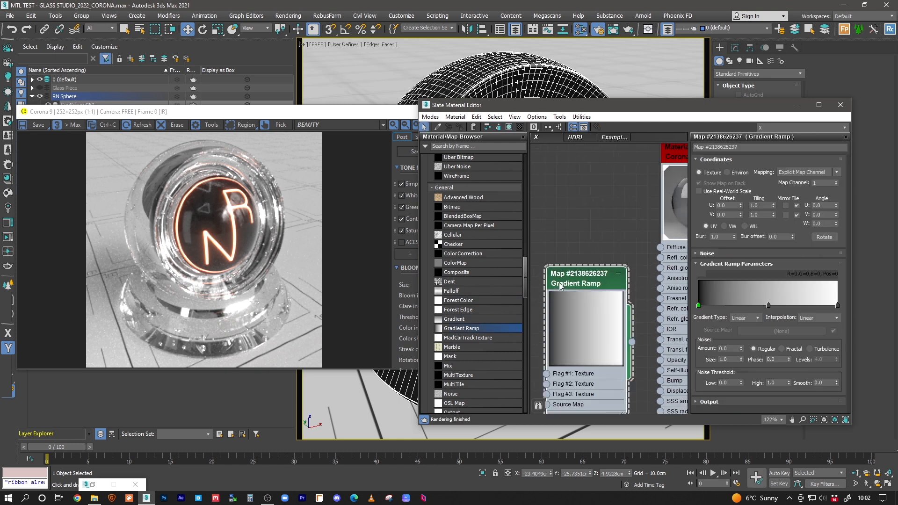
double_click(698, 306)
drag(356, 65, 364, 65)
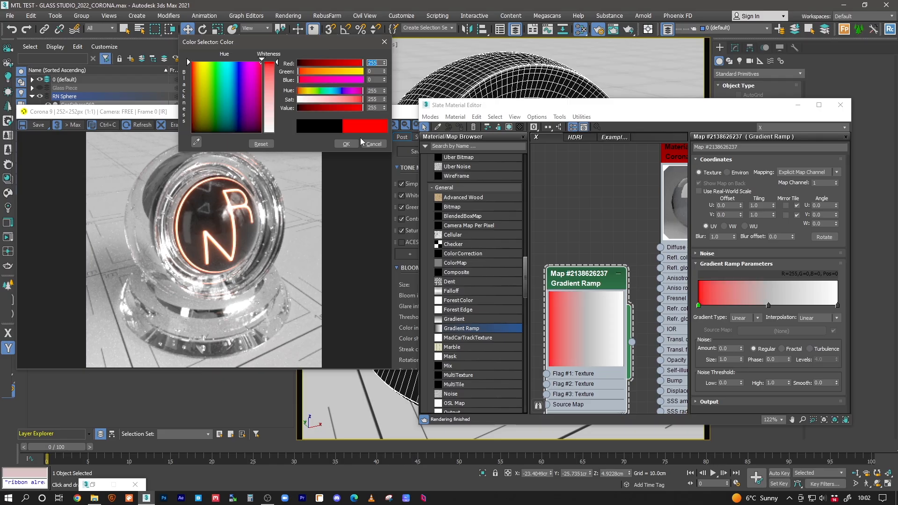
click(346, 144)
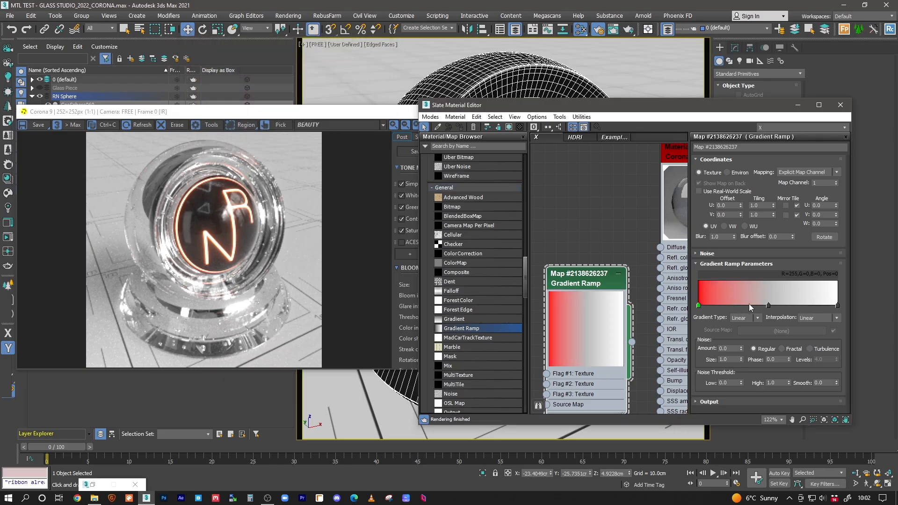
click(768, 305)
drag(767, 305, 759, 307)
double_click(759, 305)
click(341, 90)
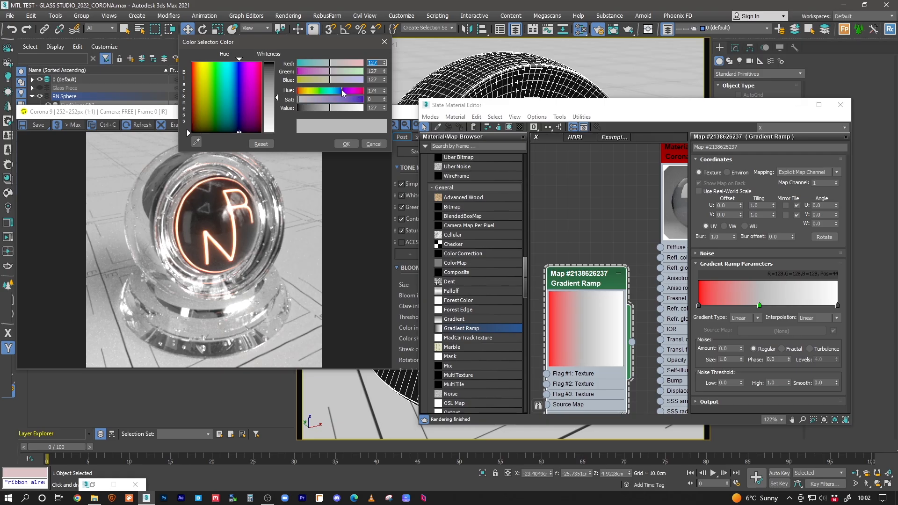
drag(355, 100, 364, 100)
click(346, 144)
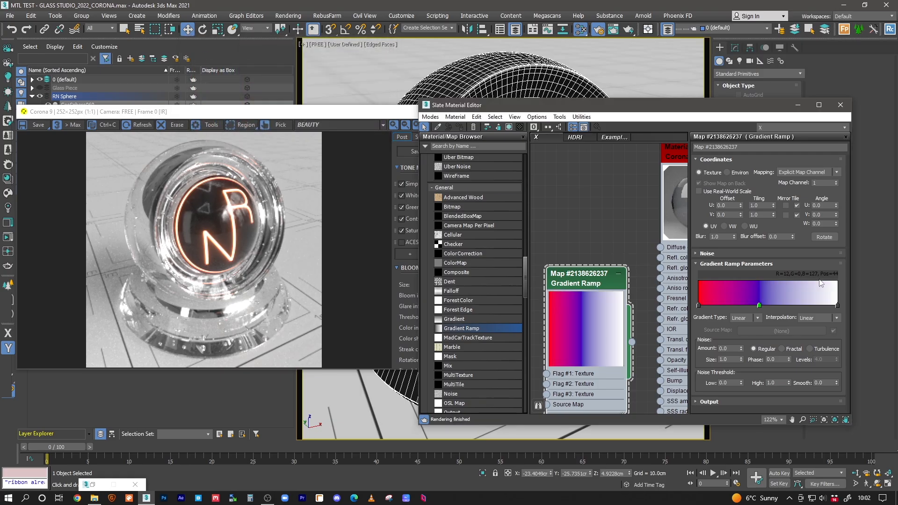
Step: Add a green flag at position 74 and make the right end at 100 yellow
click(799, 305)
double_click(800, 305)
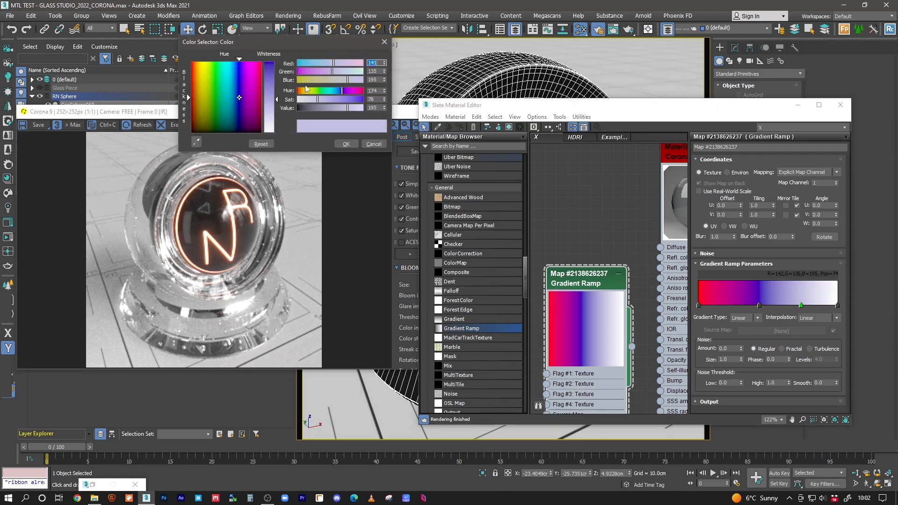
click(327, 91)
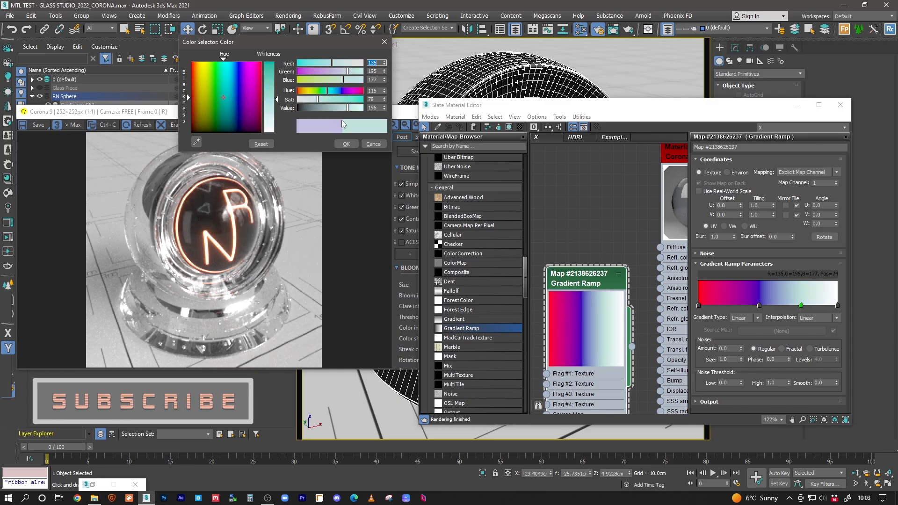
drag(354, 100, 364, 100)
click(324, 90)
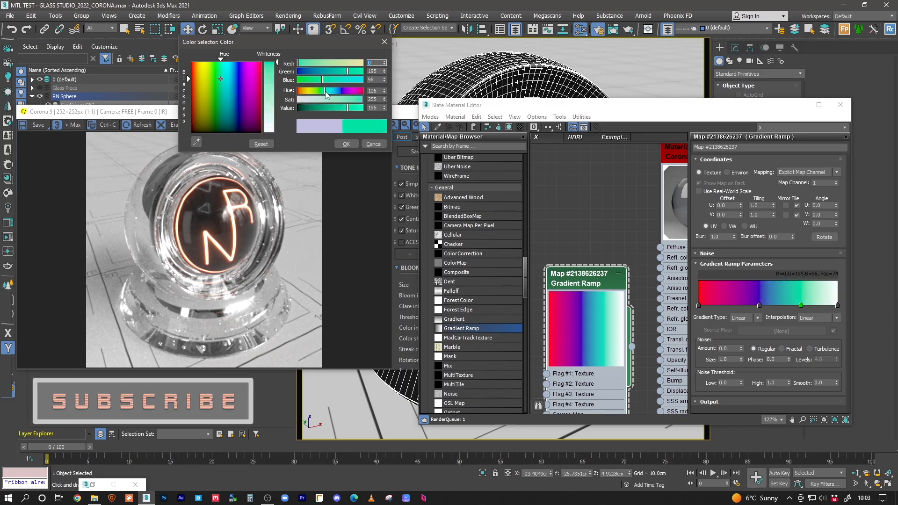
click(346, 145)
double_click(836, 306)
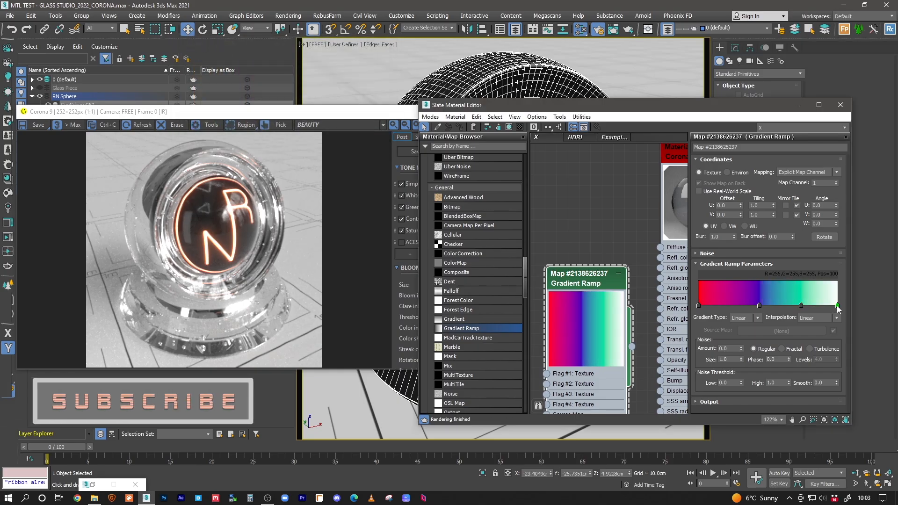
click(311, 92)
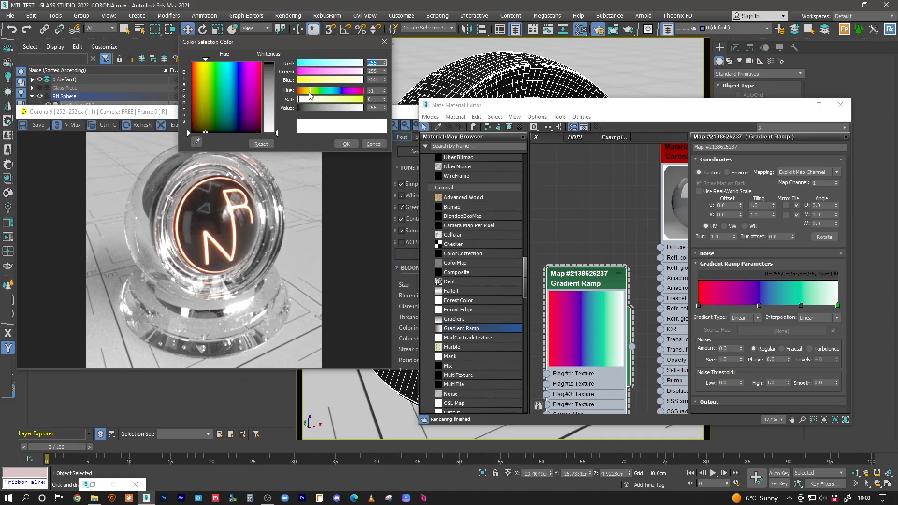
drag(304, 83, 296, 82)
click(346, 144)
Step: Rearrange the node graph and add a plain Gradient map node above the rainbow ramp
middle_drag(619, 279, 607, 213)
drag(550, 247, 527, 247)
middle_drag(580, 274, 608, 266)
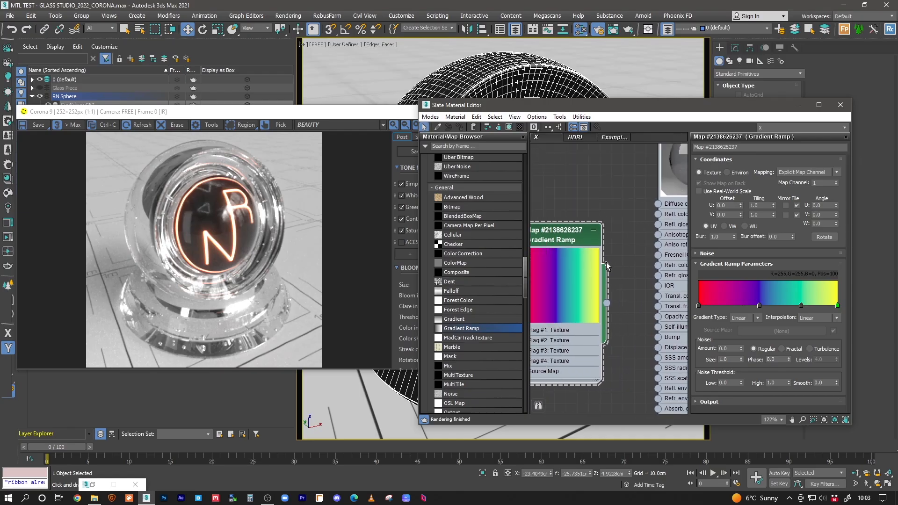
mouse_move(585, 199)
middle_down()
mouse_move(622, 251)
mouse_move(577, 193)
middle_up()
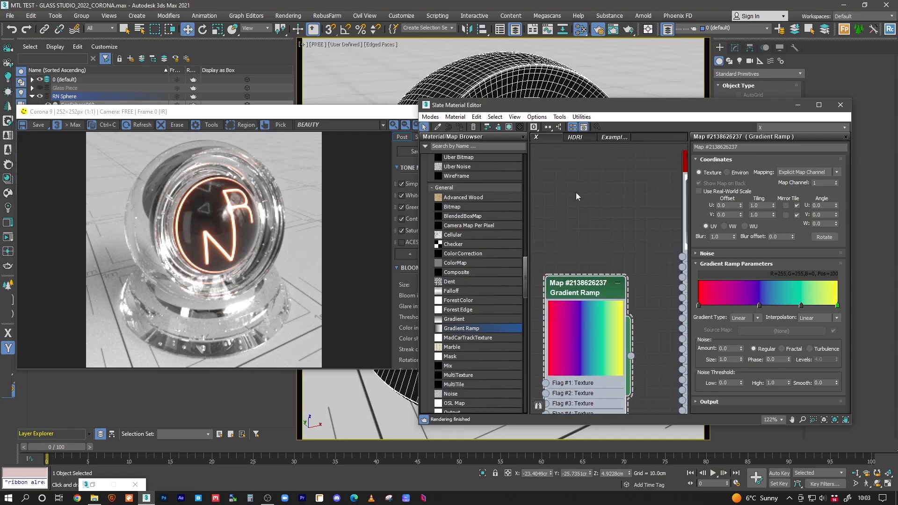
mouse_move(524, 285)
mouse_down()
mouse_move(524, 274)
mouse_move(522, 286)
mouse_up()
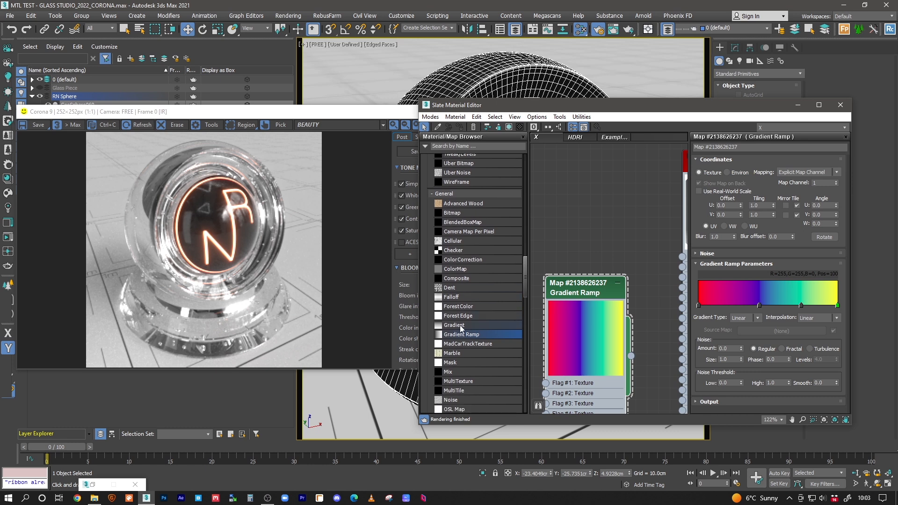
drag(460, 324, 601, 193)
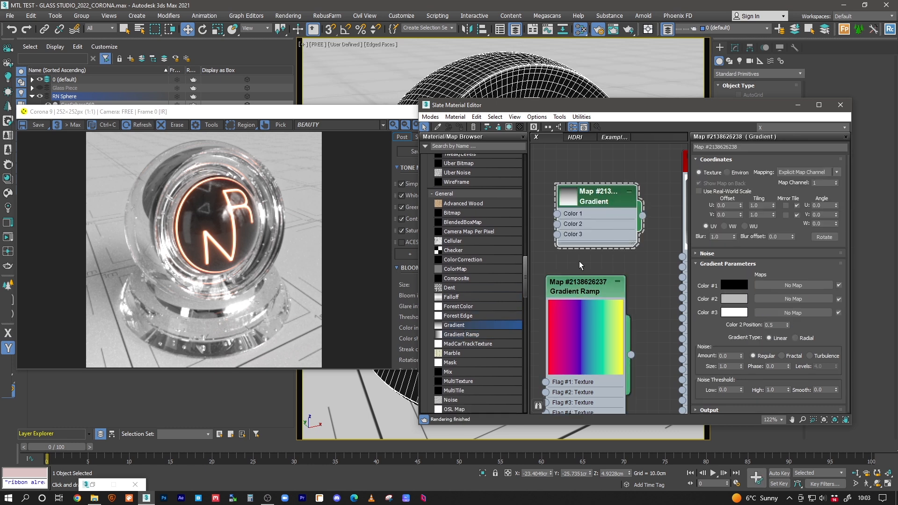
Step: Drop a second Gradient Ramp node into the graph and add a black flag at 50
drag(571, 291, 570, 359)
drag(459, 333, 578, 294)
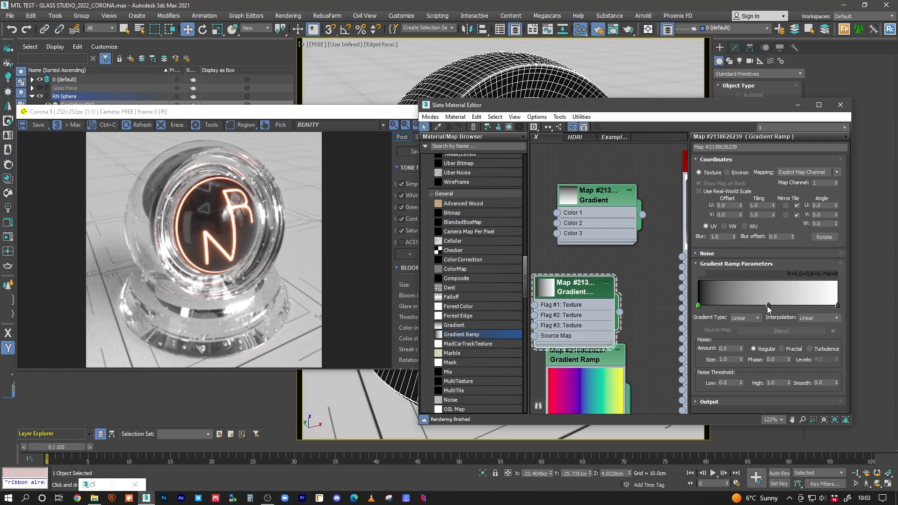
double_click(769, 307)
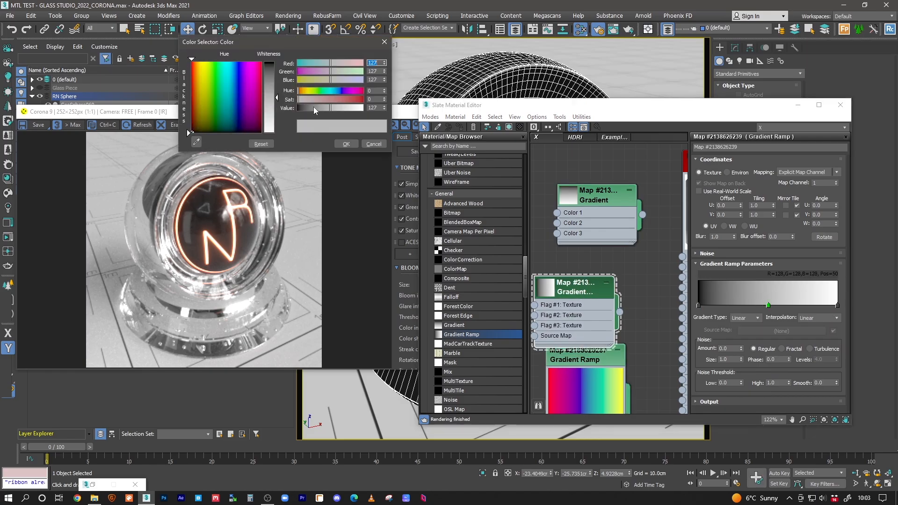
drag(315, 110, 298, 109)
click(346, 144)
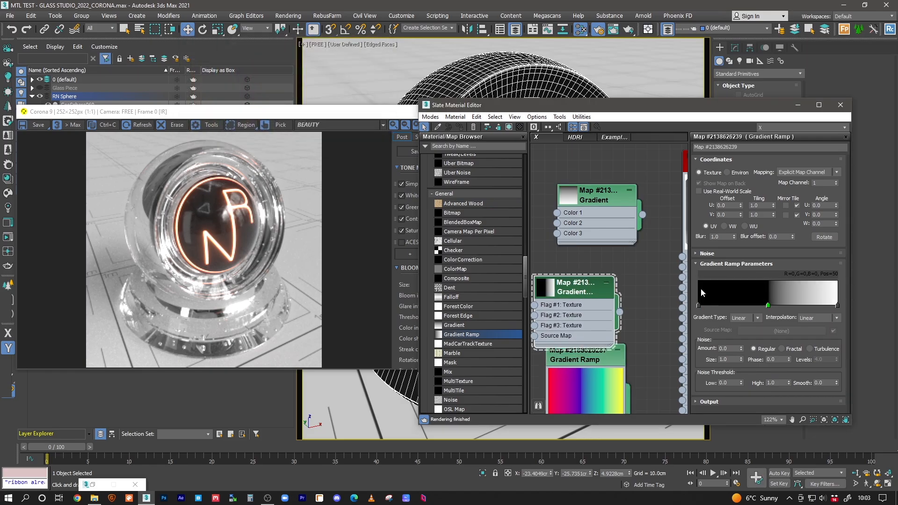
Step: Add a white flag at 51 for a hard edge, then zoom out and reposition the node
double_click(772, 306)
drag(336, 108, 380, 110)
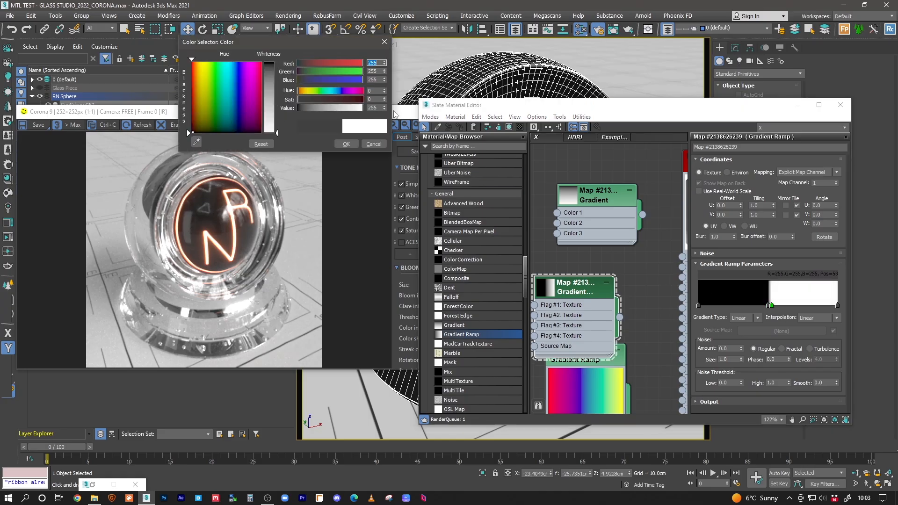
click(346, 143)
drag(773, 307, 770, 308)
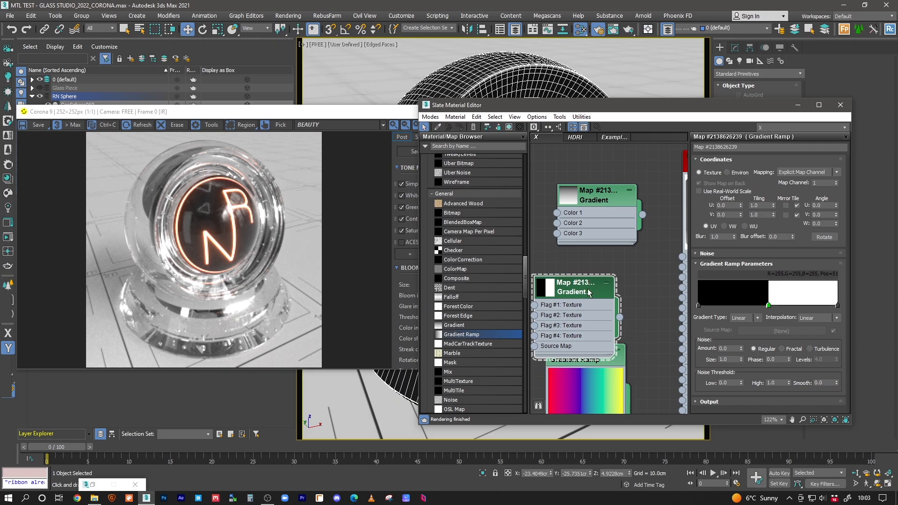
scroll(604, 280, down, 5)
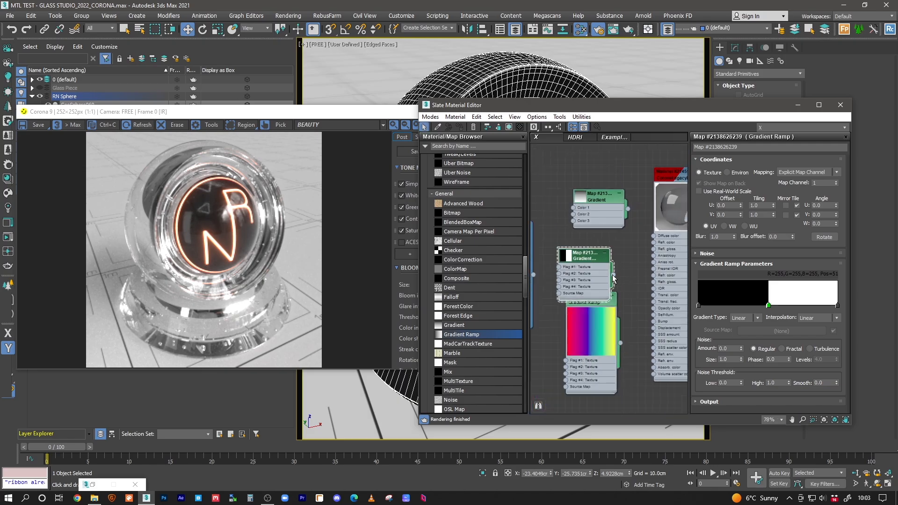
drag(587, 252, 608, 240)
Step: Connect the black-and-white ramp to the glass material's diffuse colour and minimize the editor windows
middle_drag(628, 250, 592, 277)
drag(583, 271, 617, 262)
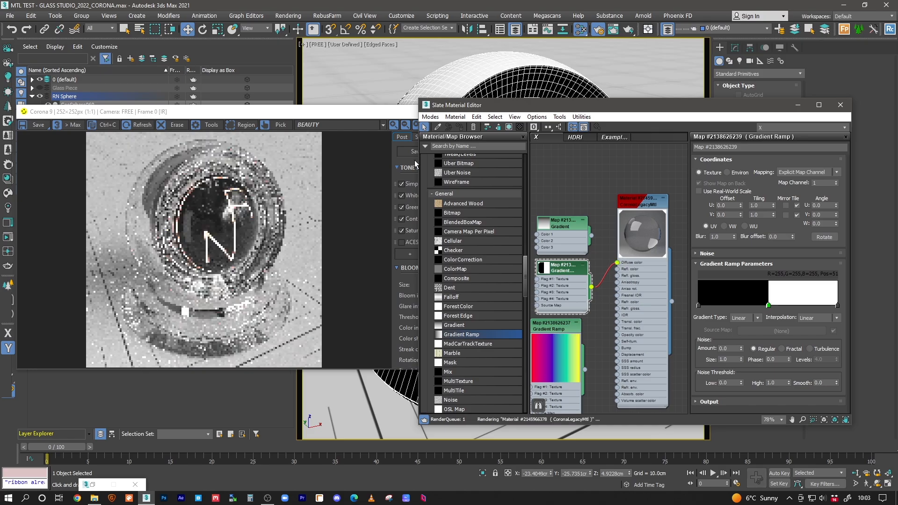
click(384, 113)
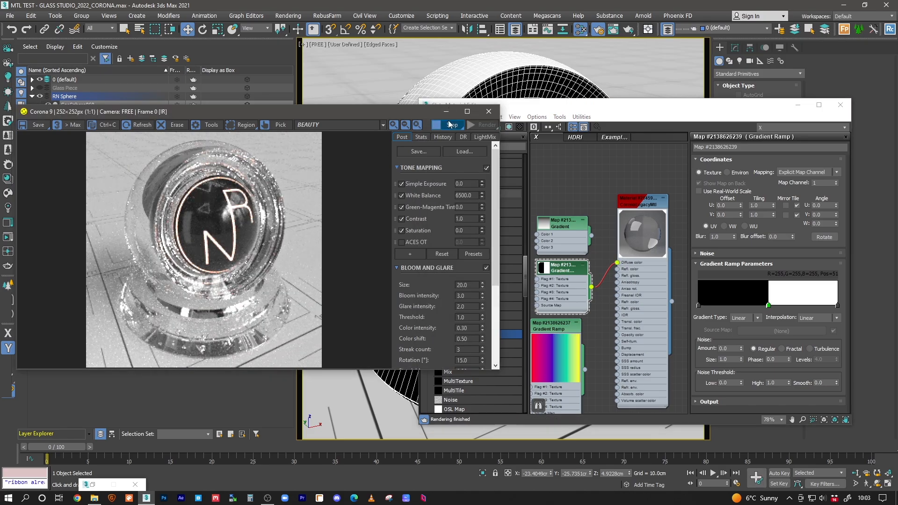
click(446, 112)
click(797, 105)
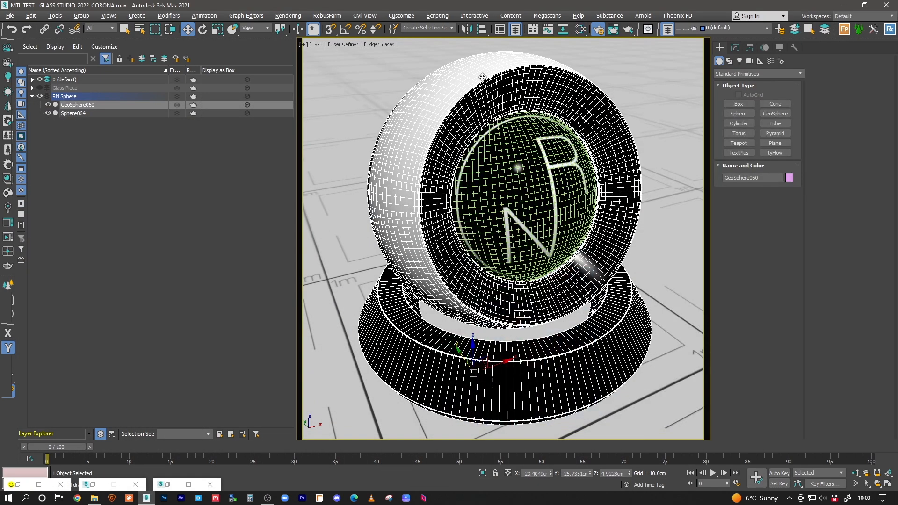
Step: Switch to the Perspective view and orbit down to a low front angle on the sphere
key(p)
key(F3)
alt+middle_drag(464, 229, 497, 176)
key(F3)
mouse_move(494, 220)
alt+middle_down()
mouse_move(495, 191)
mouse_move(503, 204)
mouse_move(538, 205)
alt+middle_up()
key(F3)
key(F3)
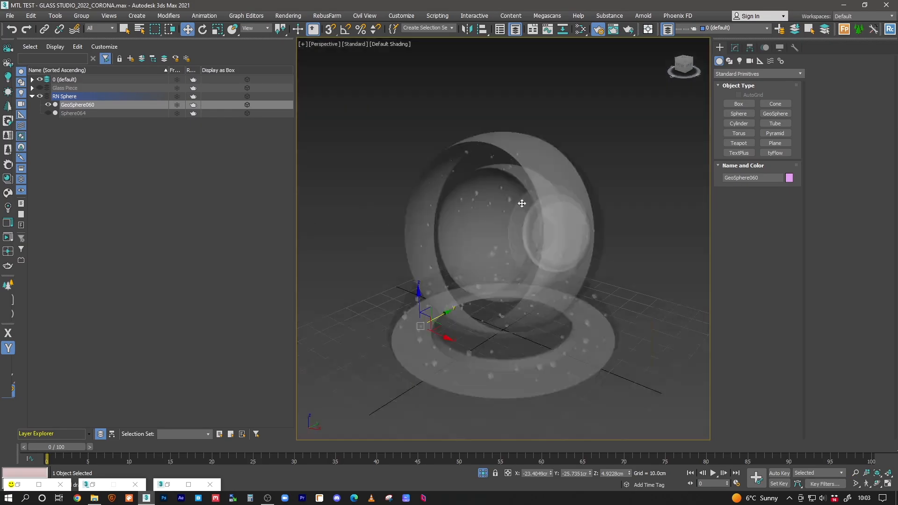
Step: Turn off transparent material display in the viewport and bring up the sphere's modifier stack
click(354, 45)
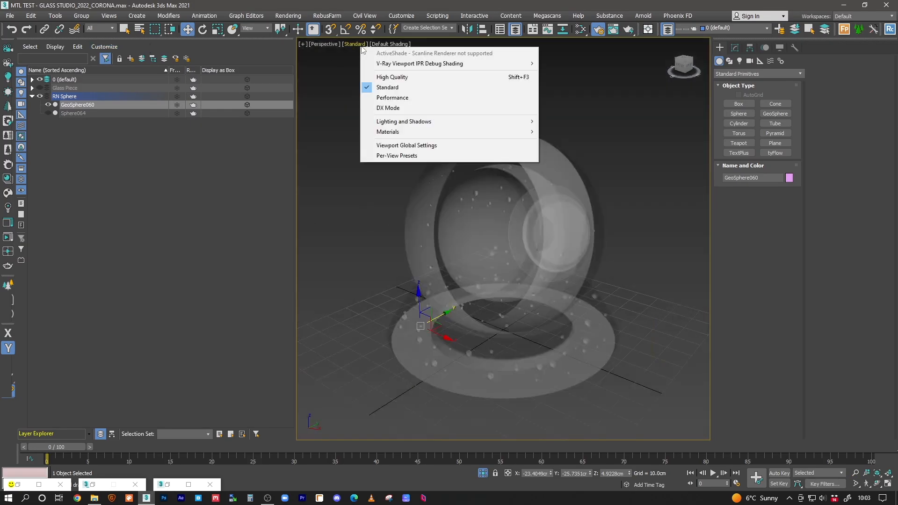
mouse_move(398, 132)
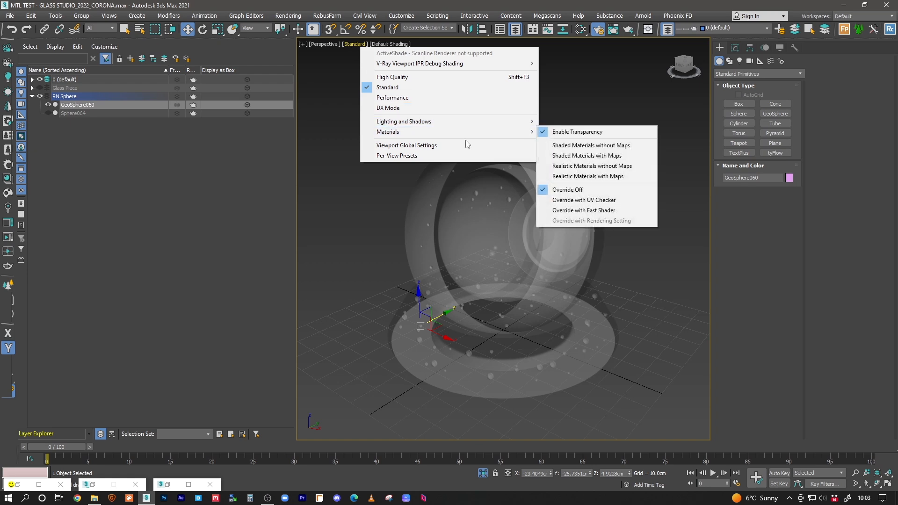
click(556, 131)
alt+middle_drag(549, 182, 513, 226)
scroll(512, 226, up, 3)
scroll(510, 220, down, 5)
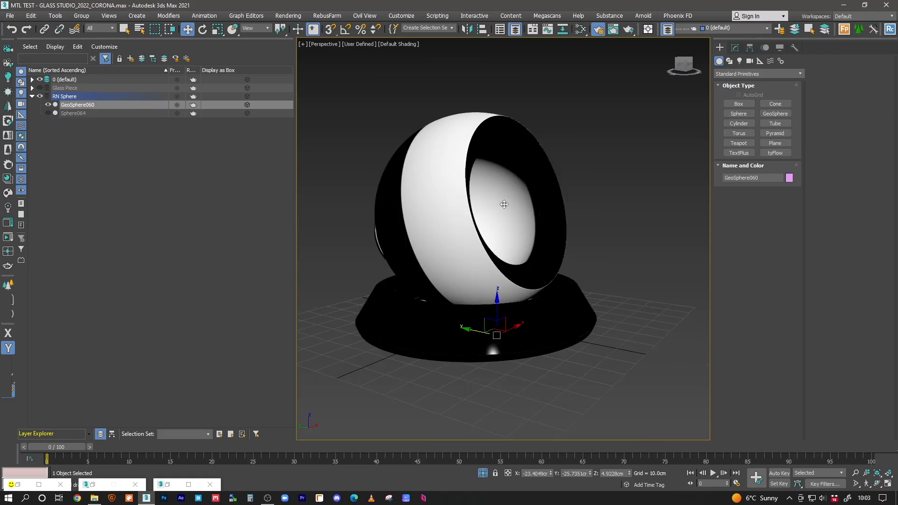
key(F4)
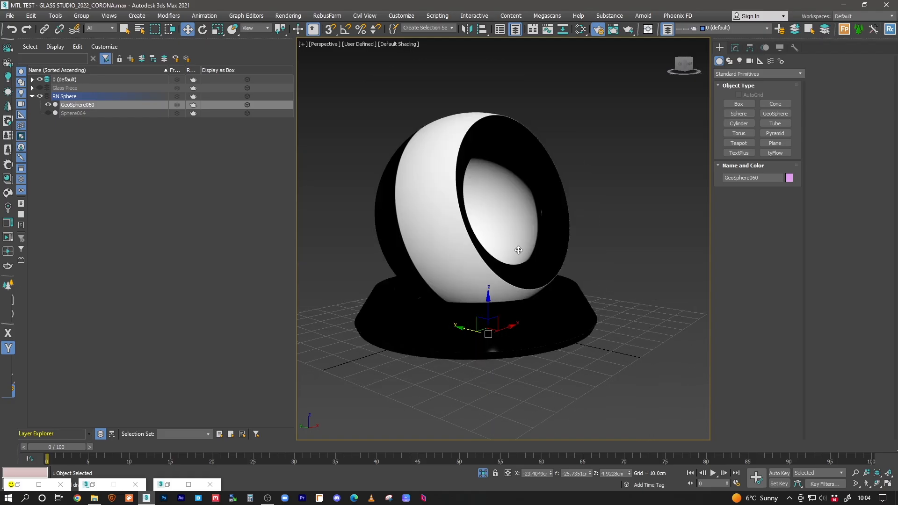
scroll(467, 211, up, 3)
alt+middle_drag(454, 230, 446, 230)
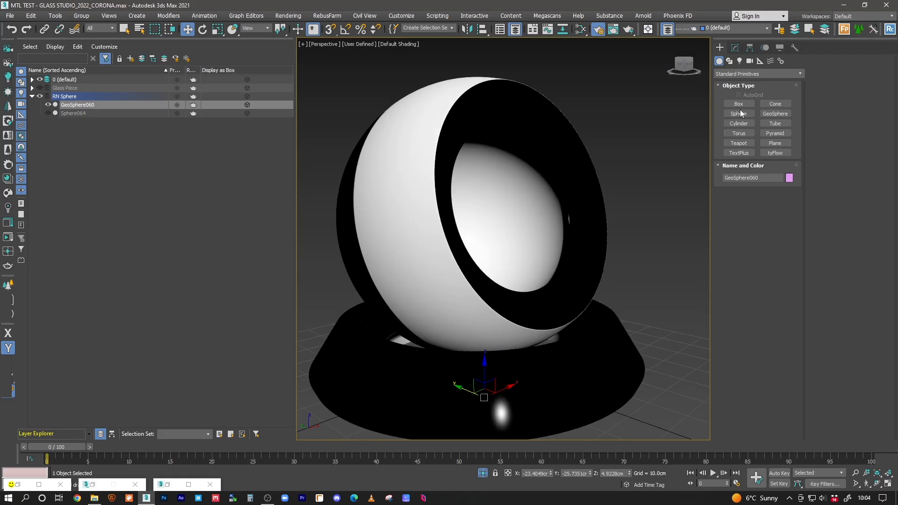
click(734, 47)
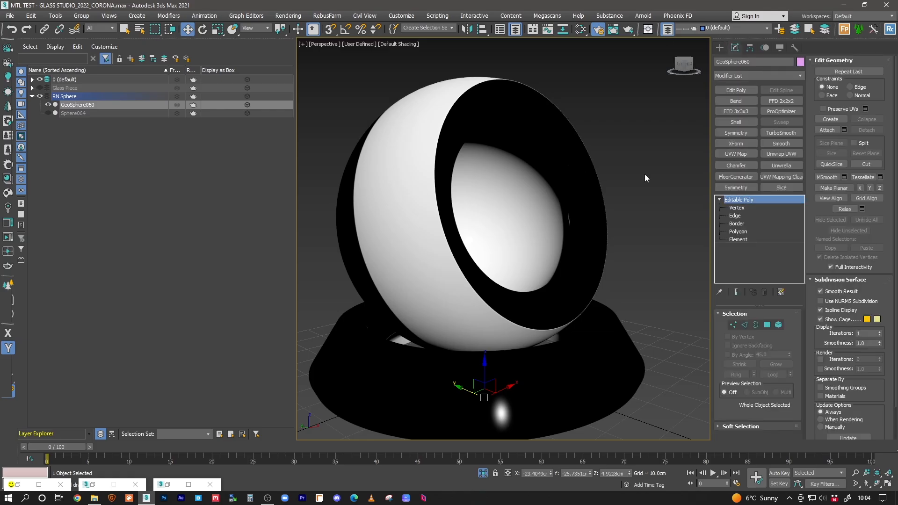
Step: Set the black-and-white Gradient Ramp's map channel to 2 in the Slate editor
click(581, 30)
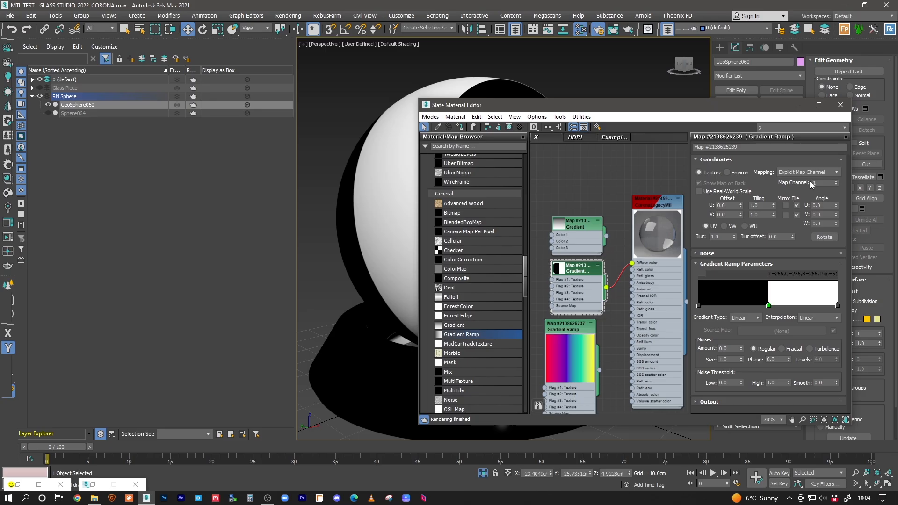
click(822, 183)
text(2)
key(Return)
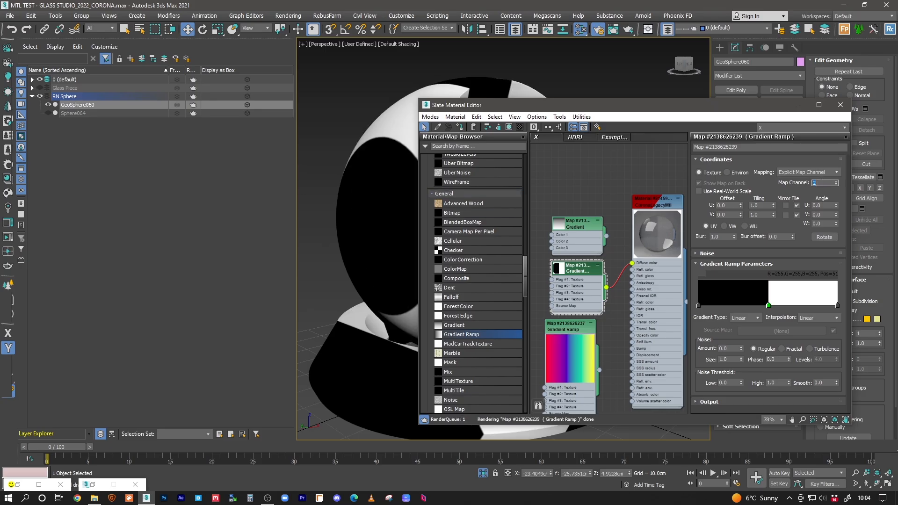
drag(634, 110, 541, 369)
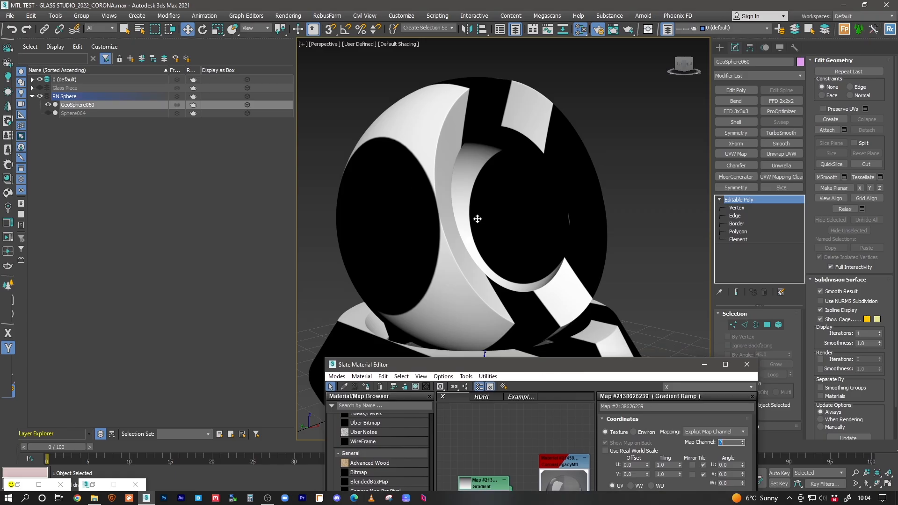
drag(571, 368, 573, 218)
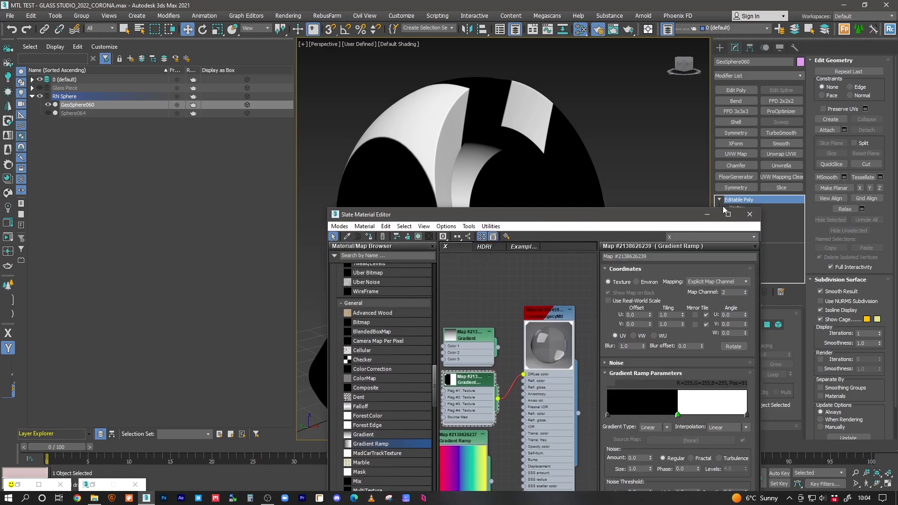
click(707, 215)
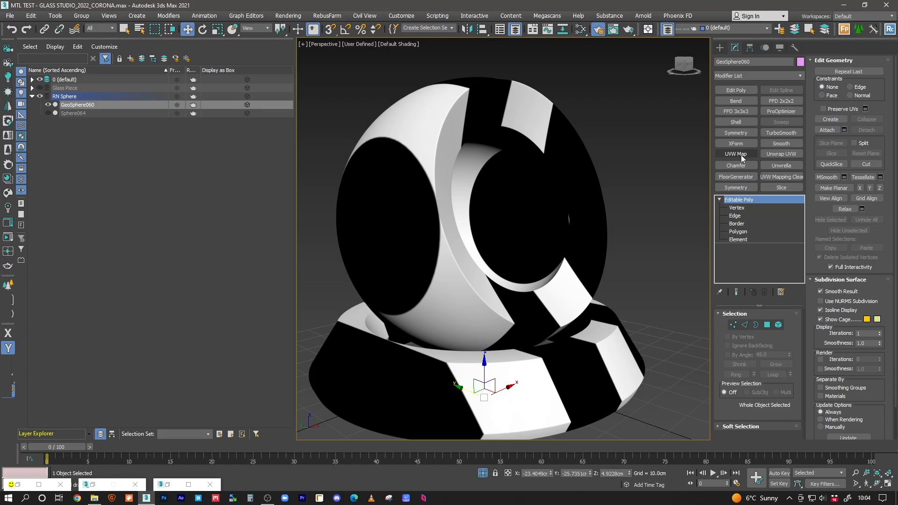
Step: Add a UVW Map modifier on map channel 2 and select its gizmo for rotation
click(741, 154)
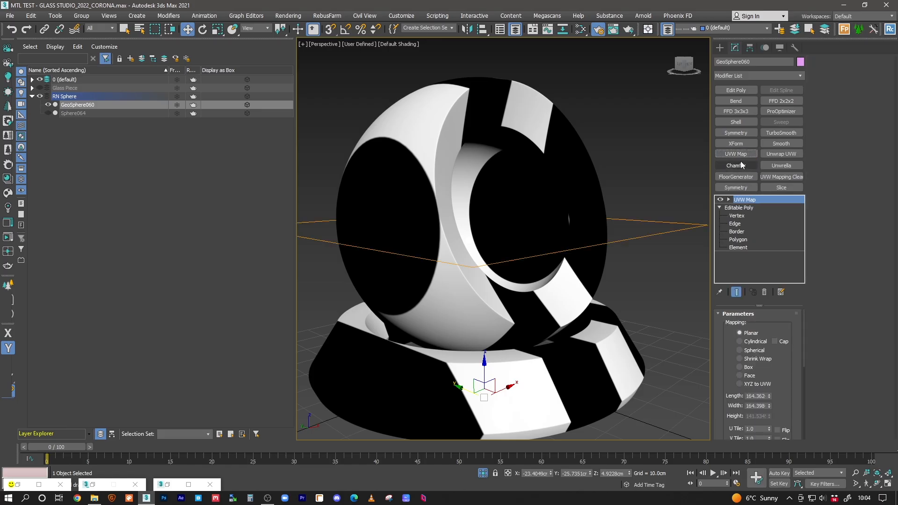
scroll(781, 391, down, 4)
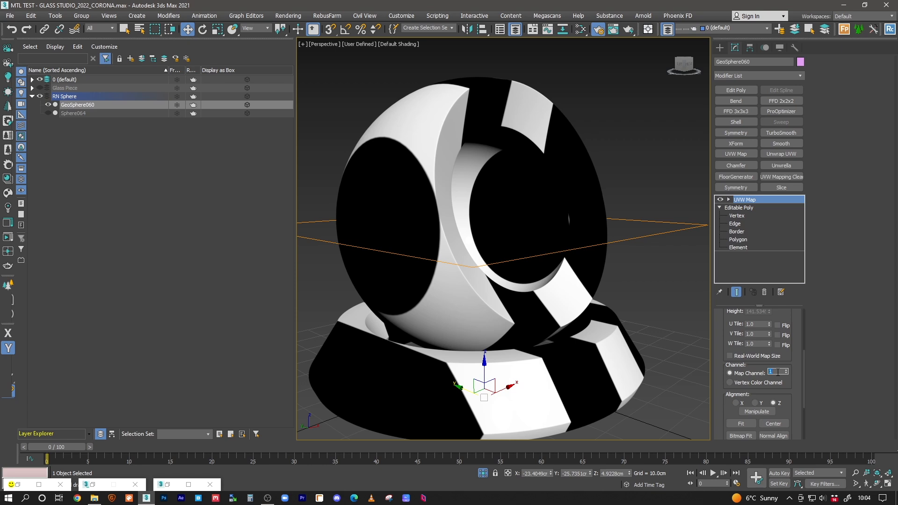
text(2)
key(Return)
alt+middle_drag(494, 187, 469, 189)
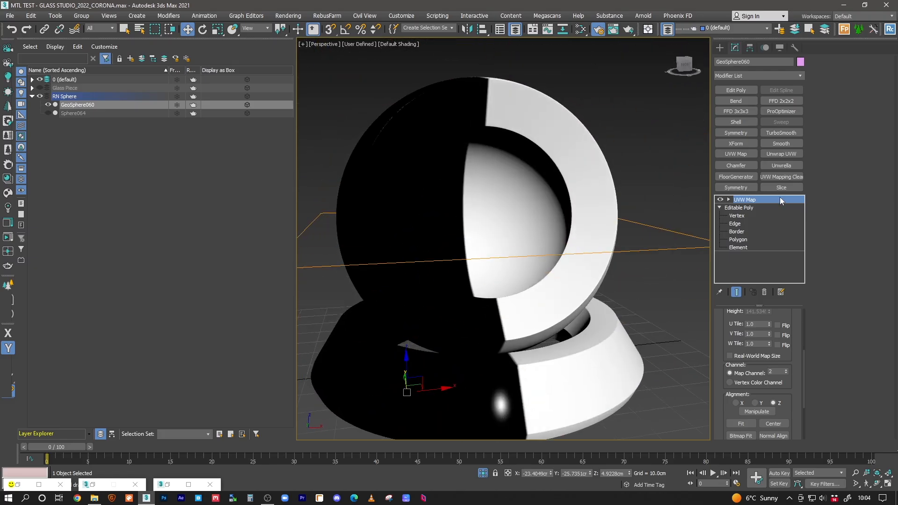
click(728, 199)
click(744, 208)
key(e)
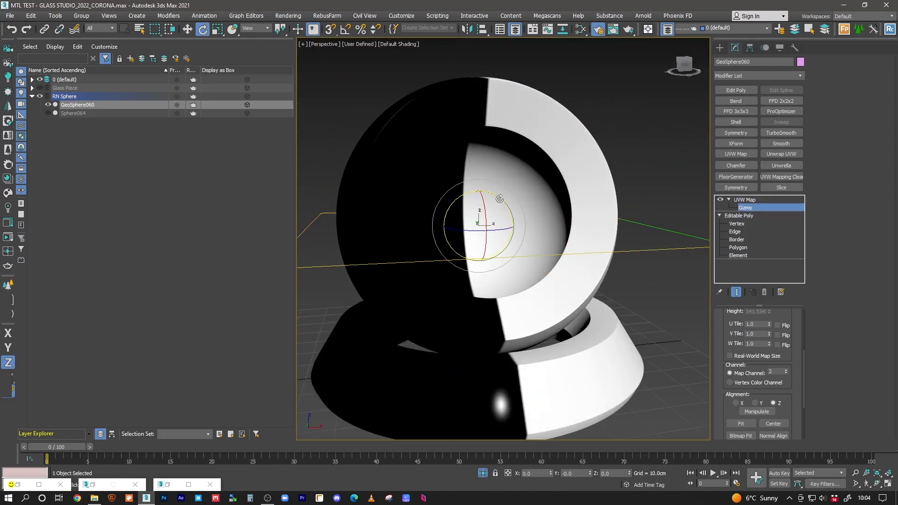
Step: Enable Angle Snap and rotate the UVW Map gizmo 90° around Y
drag(502, 199, 503, 199)
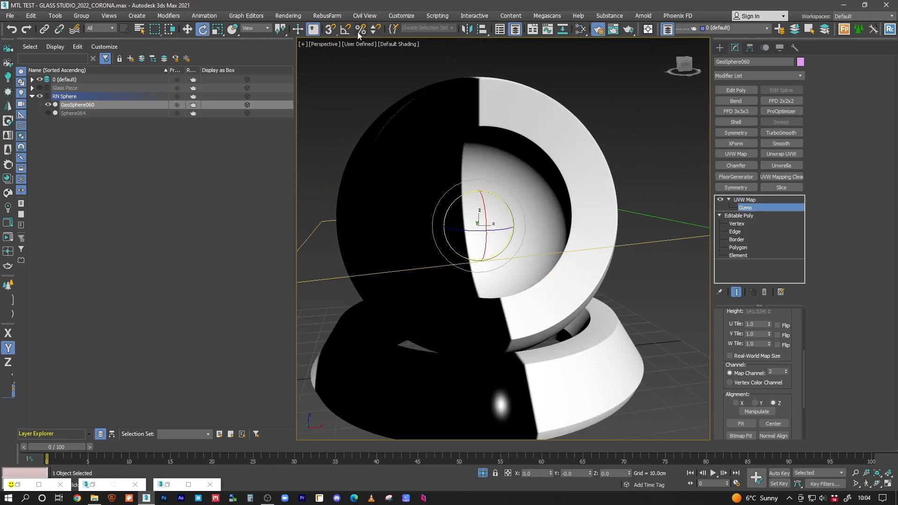
click(345, 29)
right_click(345, 29)
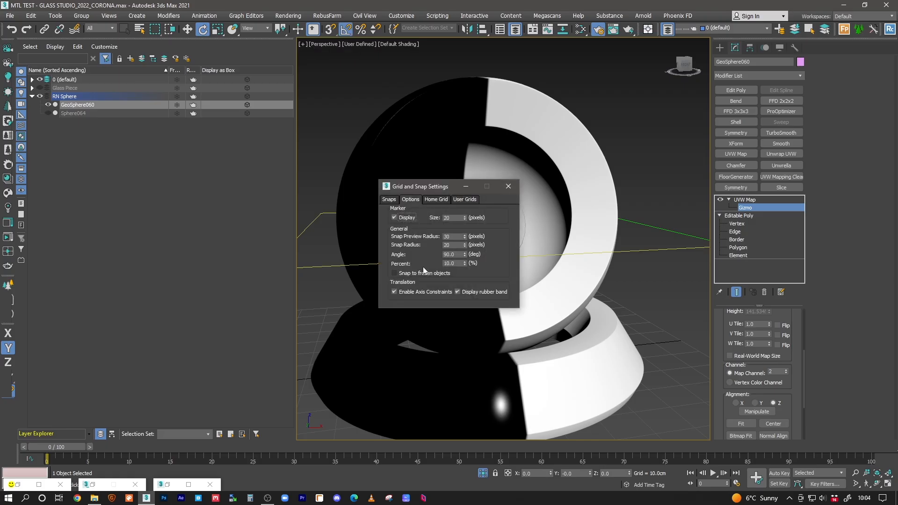
click(513, 189)
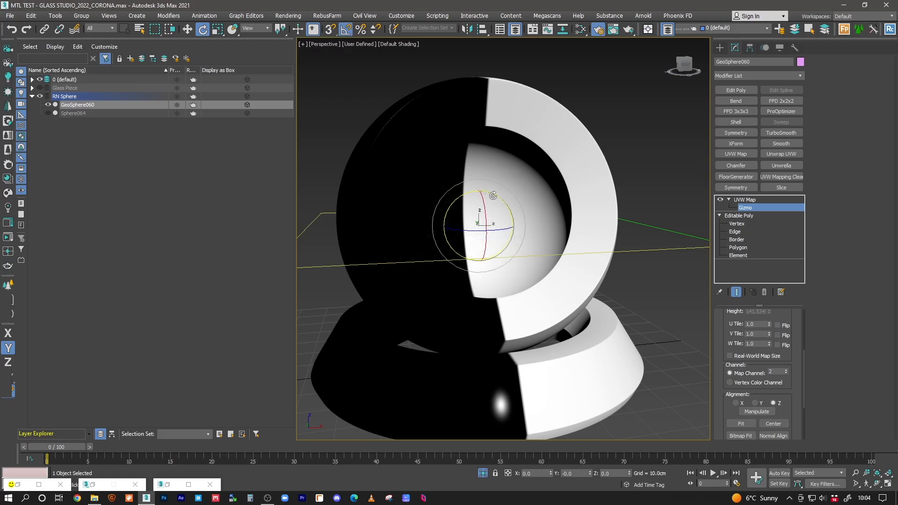
drag(497, 195, 499, 197)
middle_drag(476, 214, 563, 182)
Step: Stretch the gizmo along its Z axis and return to the UVW Map modifier level
key(w)
mouse_move(516, 205)
alt+middle_down()
mouse_move(513, 170)
mouse_move(505, 213)
alt+middle_up()
key(r)
drag(501, 157, 501, 147)
alt+middle_drag(525, 156, 481, 160)
middle_drag(481, 159, 534, 233)
scroll(471, 212, down, 4)
click(749, 200)
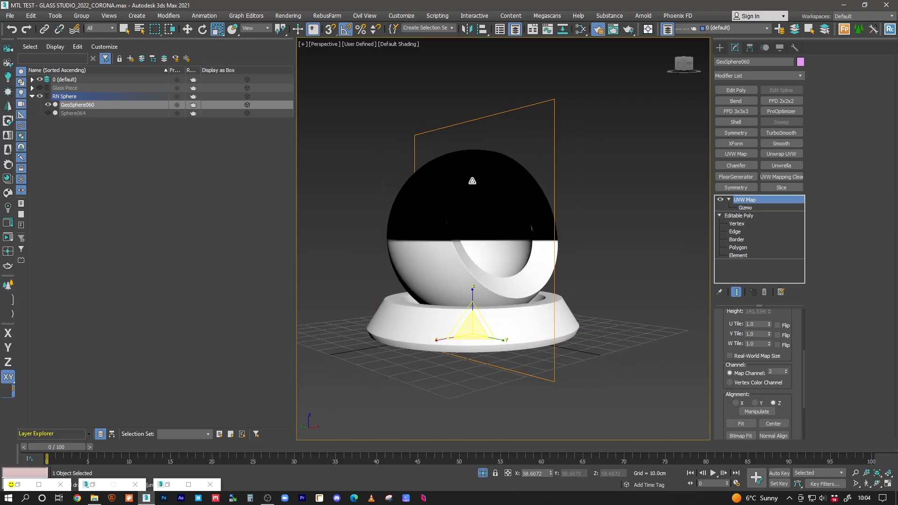
alt+middle_drag(508, 221, 506, 208)
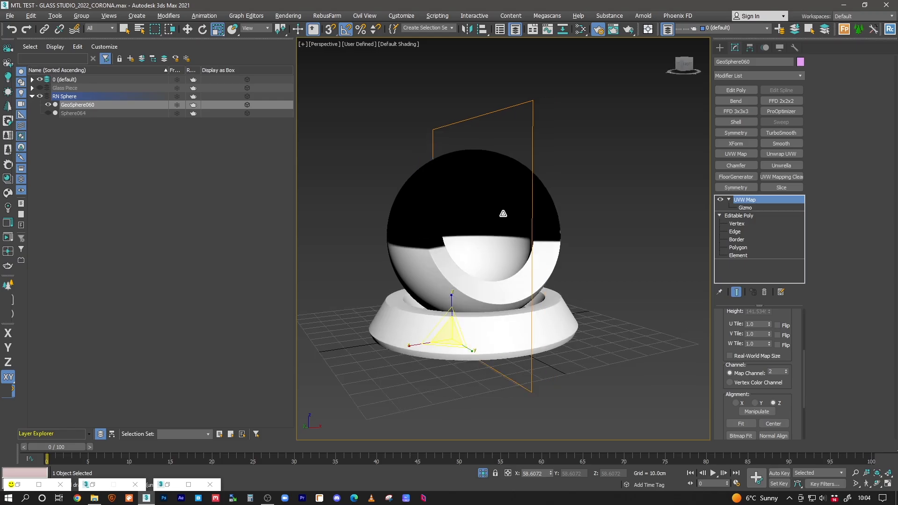
click(580, 29)
Step: Disconnect the black-and-white gradient from the glass material's diffuse colour
middle_drag(529, 386, 559, 317)
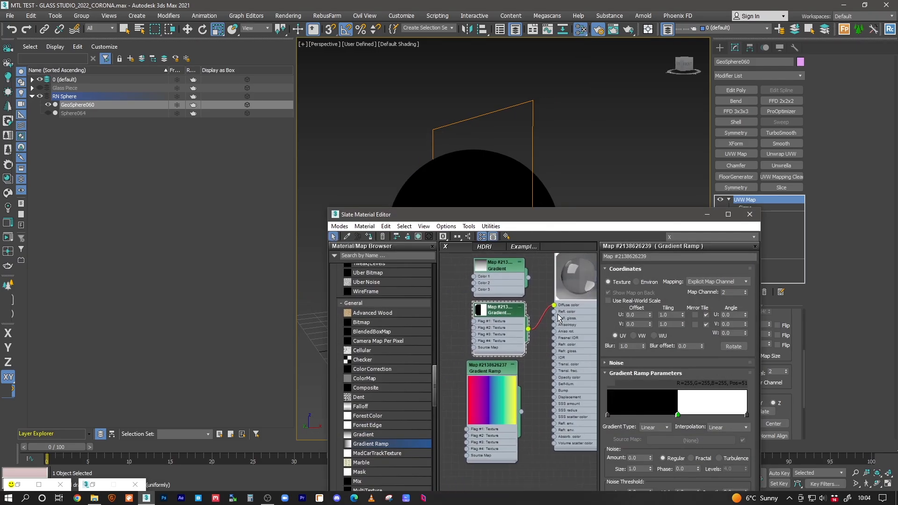
drag(554, 306, 541, 308)
middle_drag(549, 288, 526, 308)
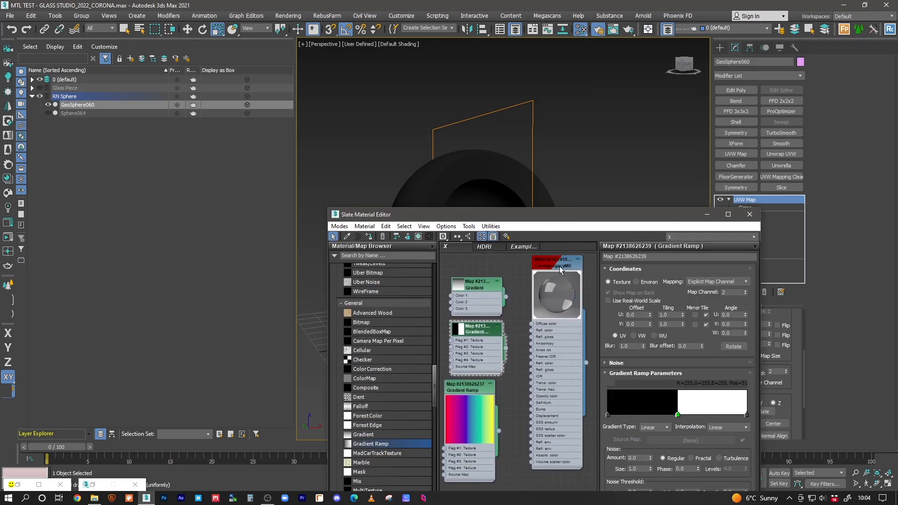
double_click(557, 265)
Step: Switch to the FREE camera view, unhide hidden objects, and start a Corona interactive render
click(458, 140)
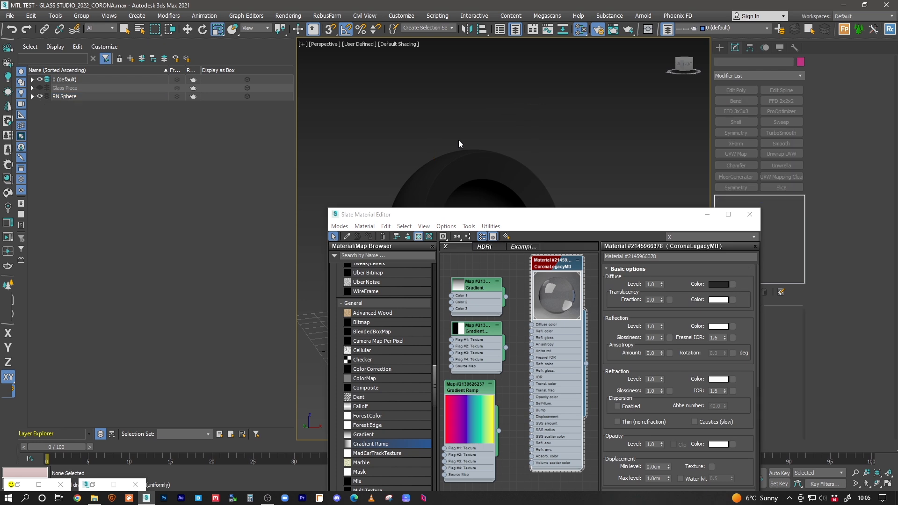
key(c)
click(462, 127)
key(F3)
key(alt+q)
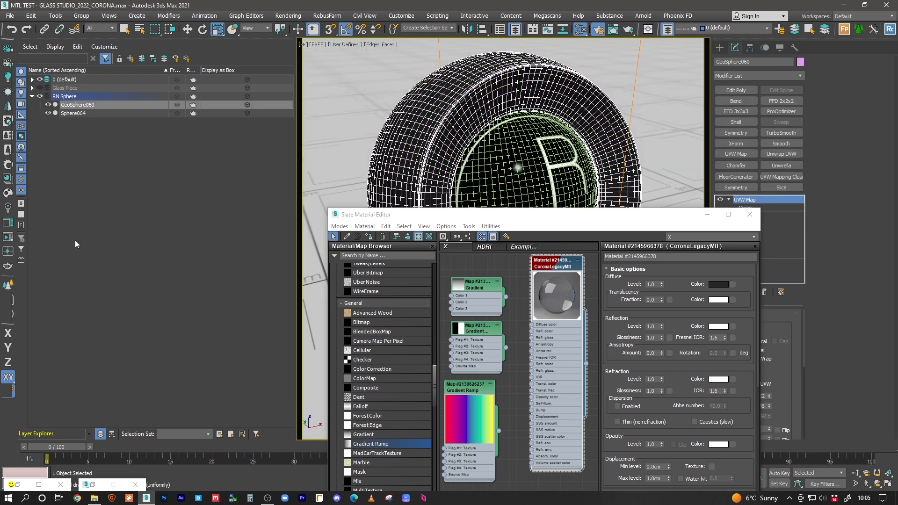
click(8, 236)
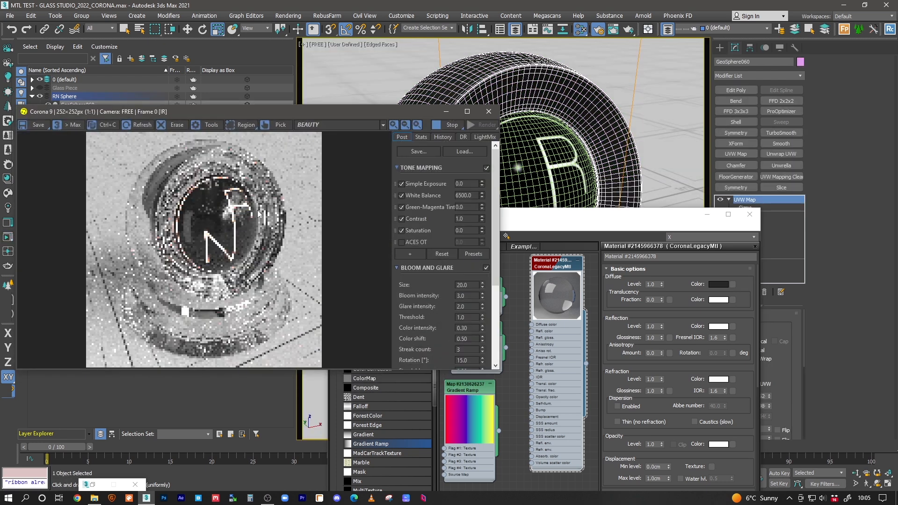
Step: Tidy the gradient nodes and wire the rainbow Gradient Ramp's output into the glass material
click(563, 267)
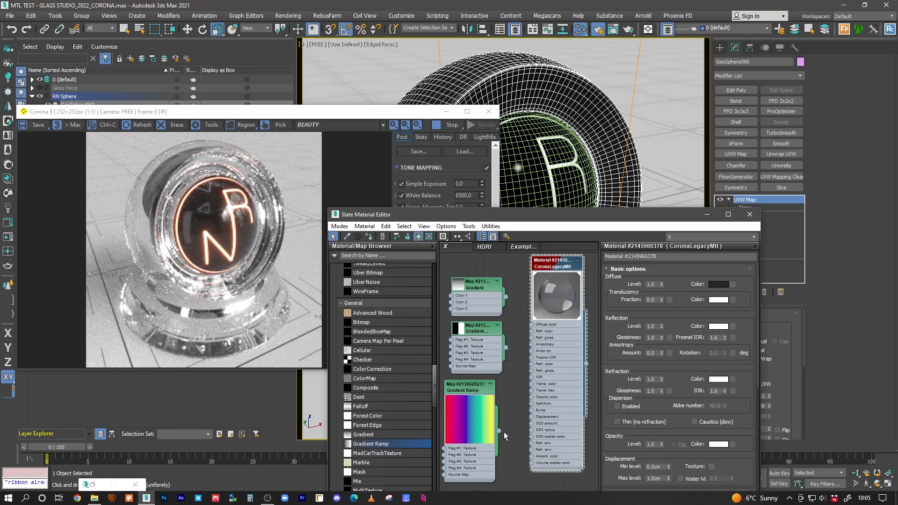
drag(476, 285, 476, 276)
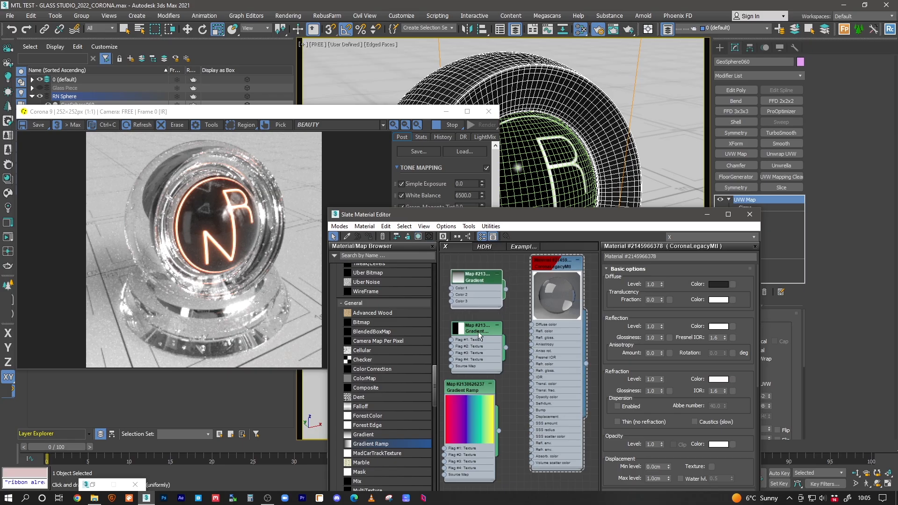
drag(462, 334, 462, 326)
drag(463, 398, 470, 390)
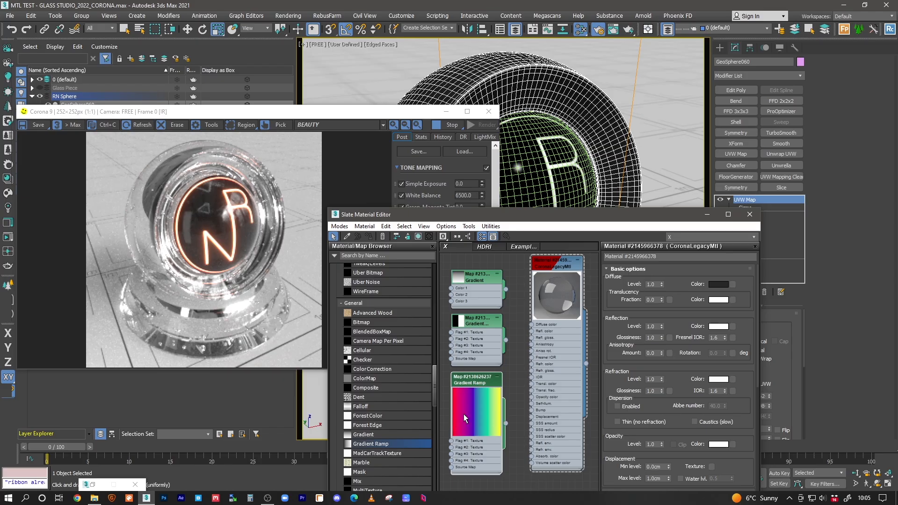
drag(483, 385, 476, 384)
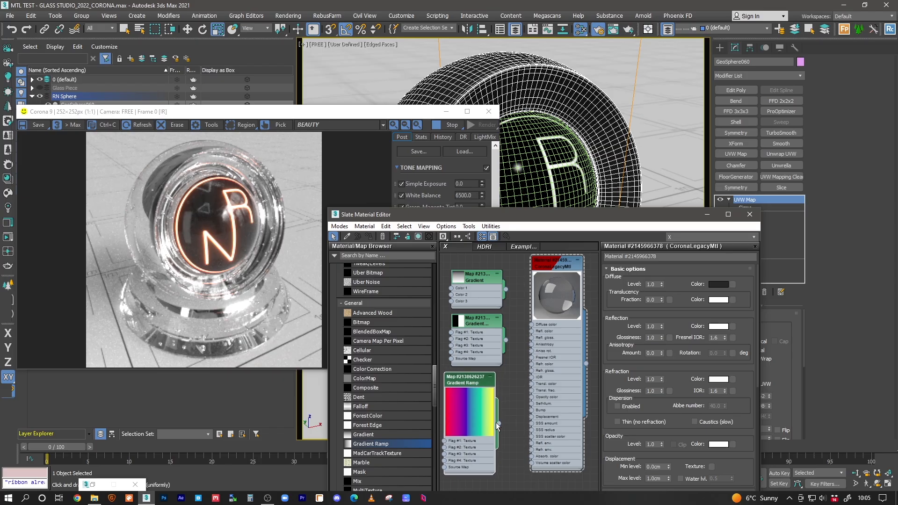
drag(499, 423, 733, 380)
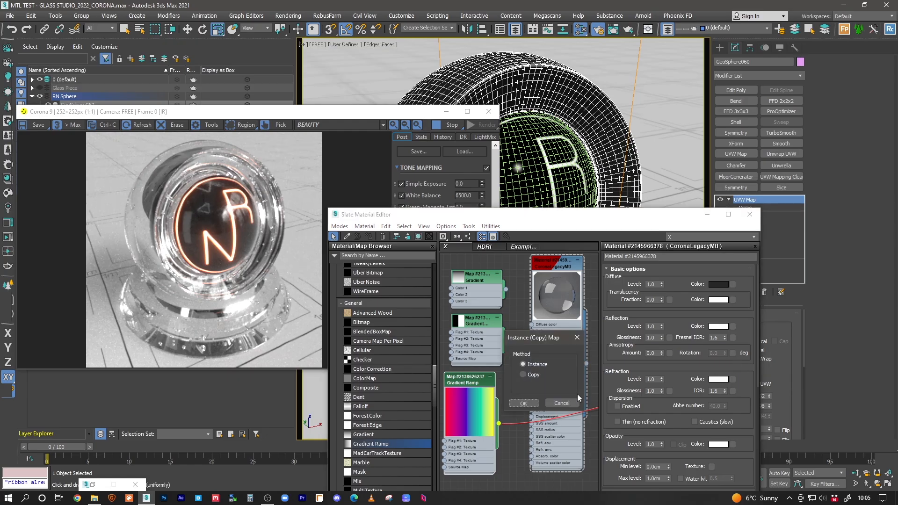
Step: Link the rainbow ramp as an instance and check its Explicit Map Channel is 2
click(532, 401)
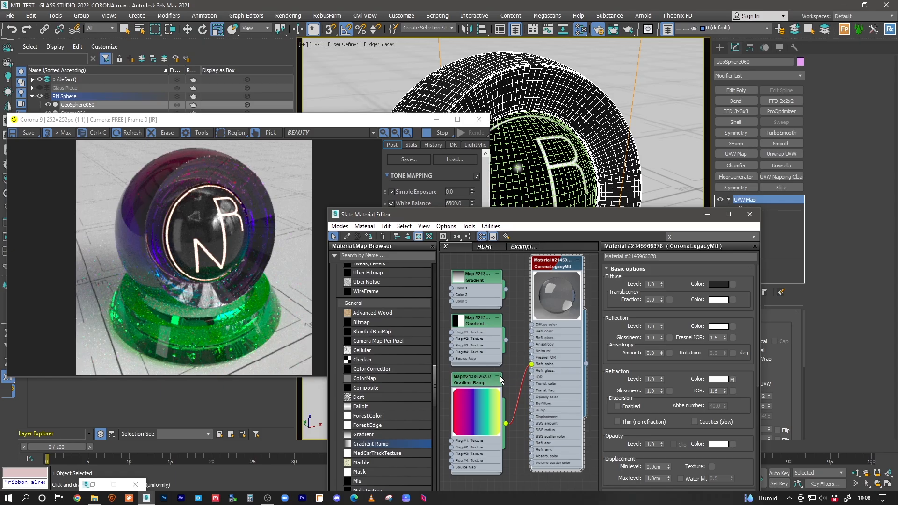
click(484, 380)
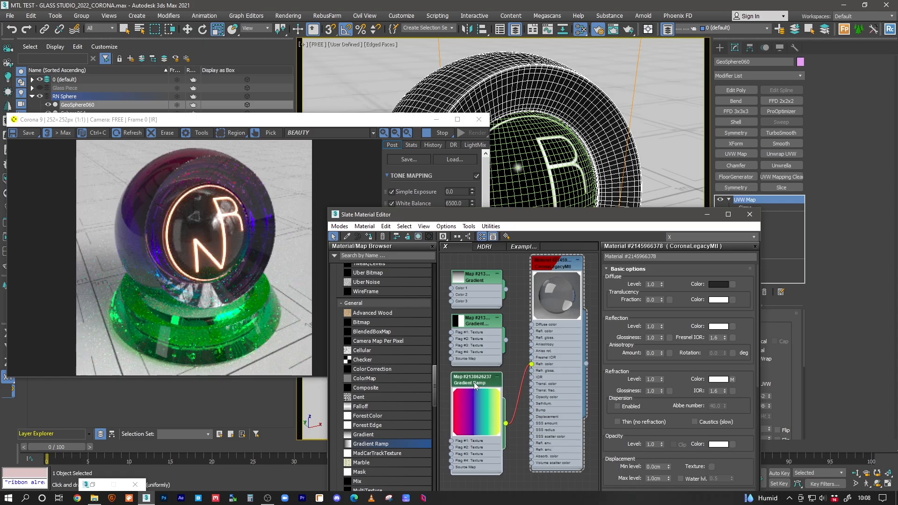
double_click(474, 383)
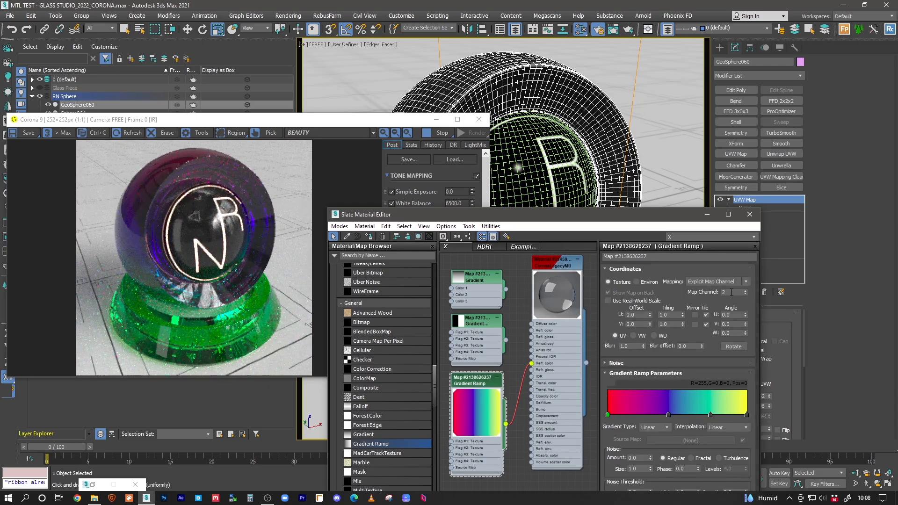
double_click(470, 324)
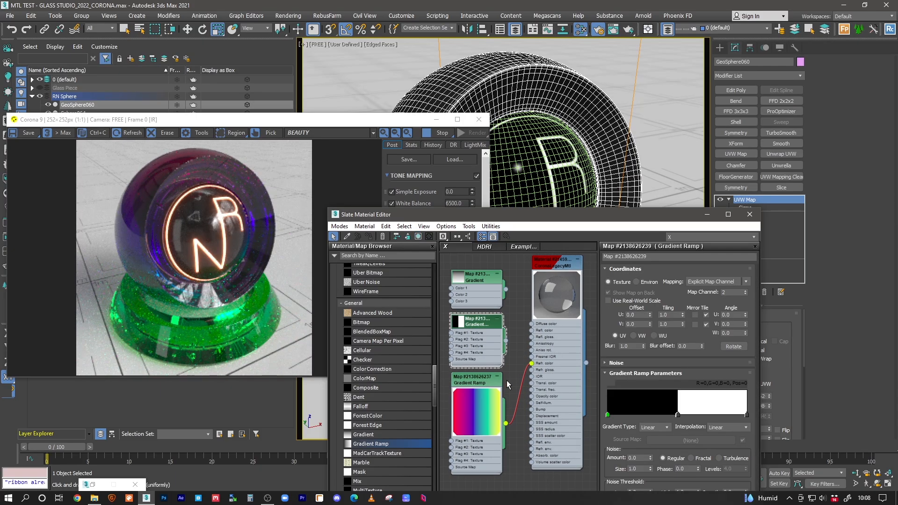
double_click(476, 382)
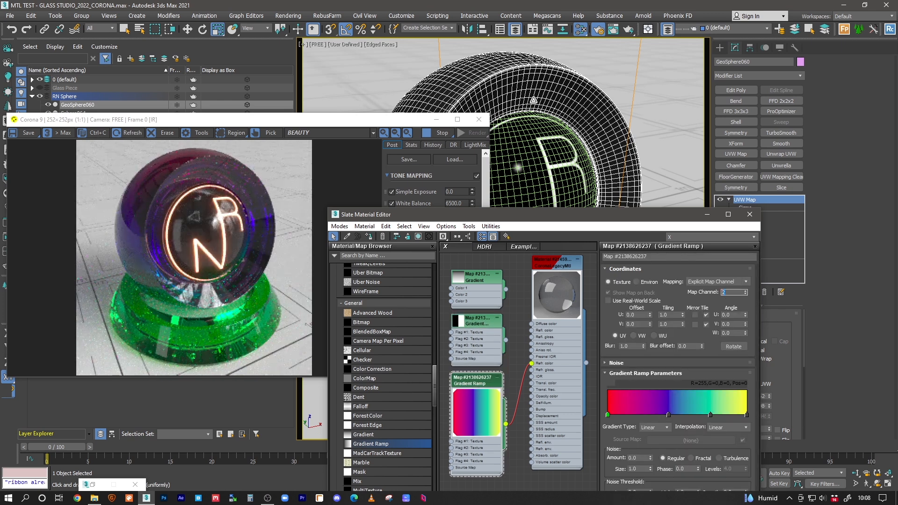
Step: Put the material editor away, shift the render window, and select the inner sphere
click(707, 214)
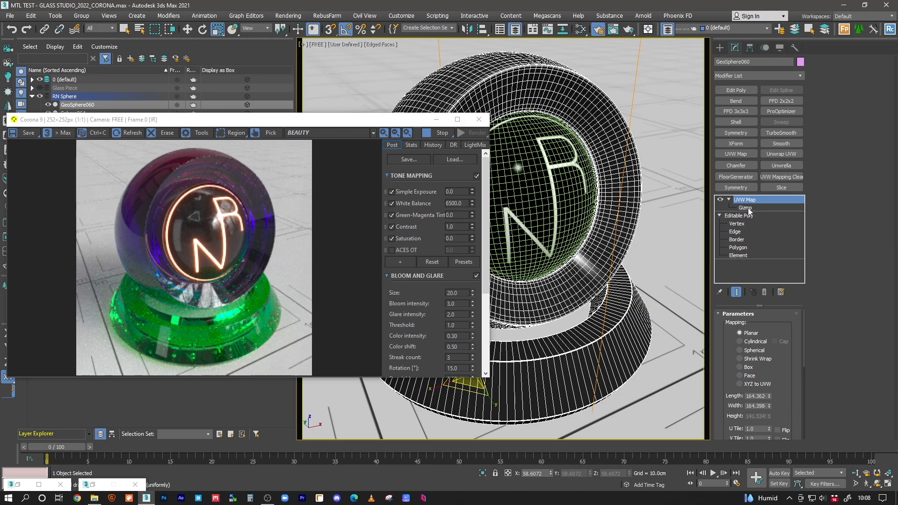
drag(789, 421, 791, 347)
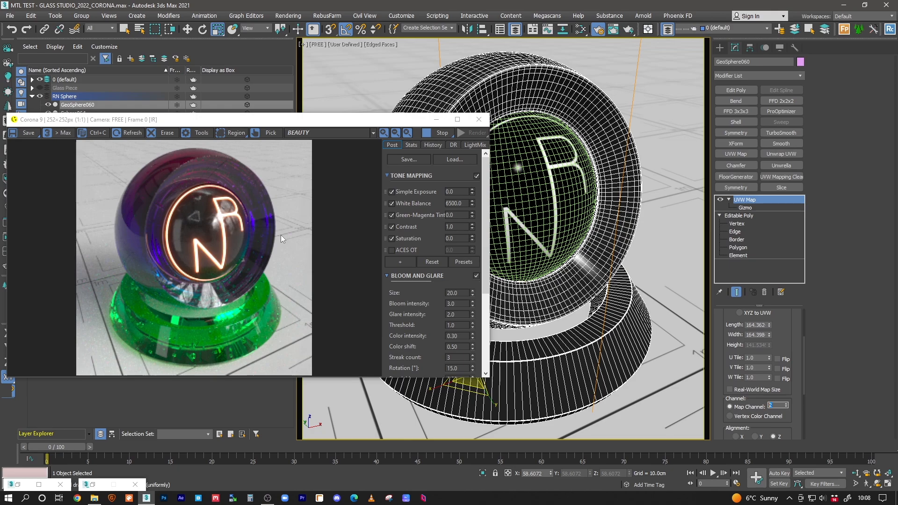
drag(320, 123, 324, 118)
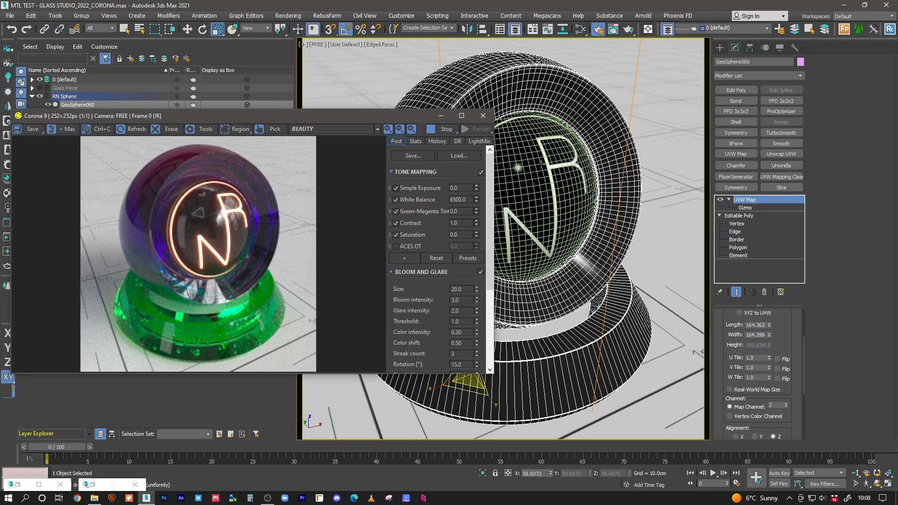
click(535, 188)
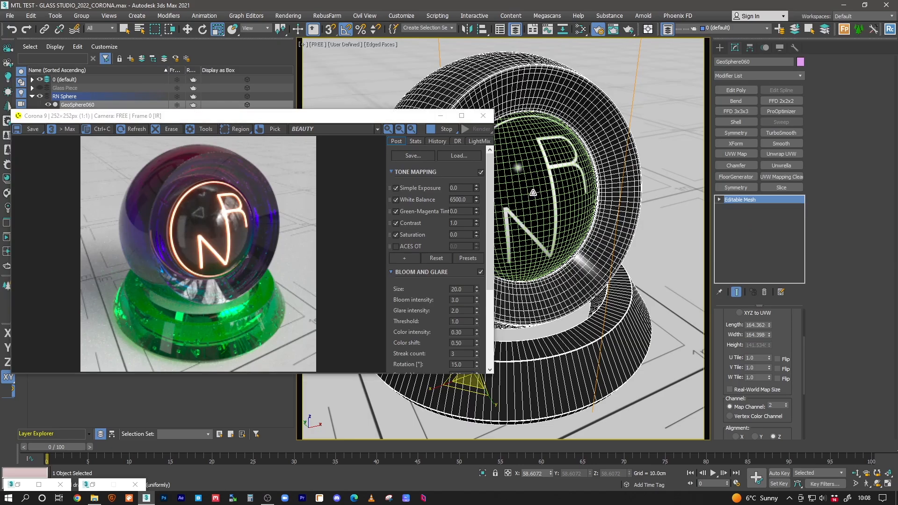
Step: Inspect Sphere064 in a framed Perspective view, then return to the camera view
key(p)
key(z)
alt+middle_drag(549, 207, 563, 154)
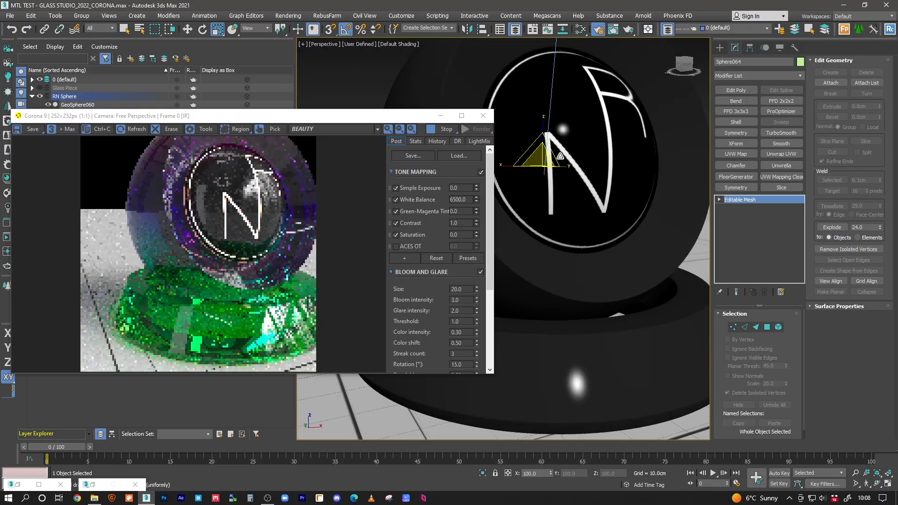
middle_drag(636, 165, 619, 222)
key(c)
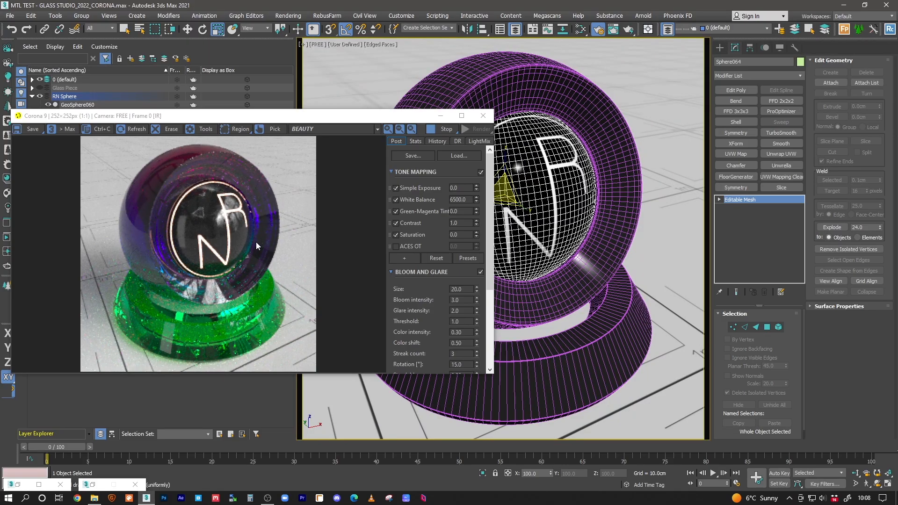
Step: Reopen the Slate editor, arrange the gradient nodes, and confirm the ramp's map channel 2
click(582, 32)
middle_drag(505, 313, 528, 326)
click(499, 291)
drag(498, 291, 491, 277)
drag(503, 332, 496, 332)
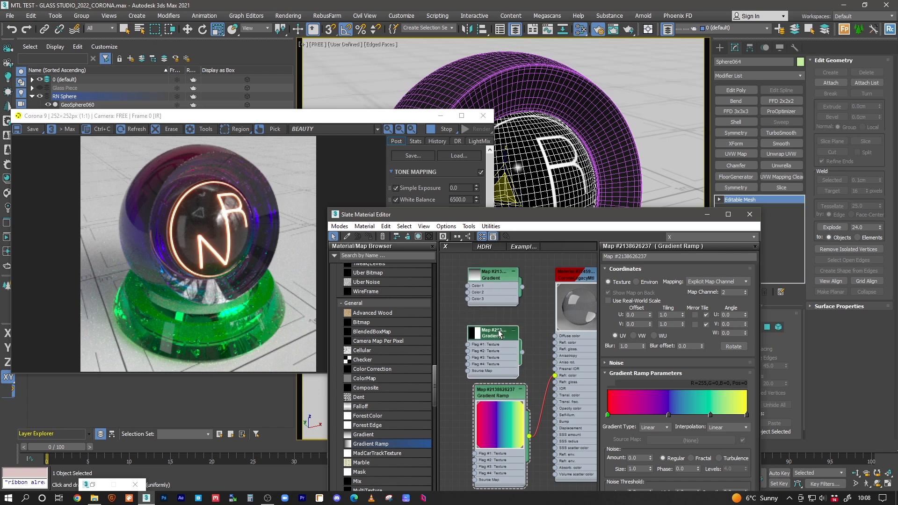
drag(654, 214, 627, 248)
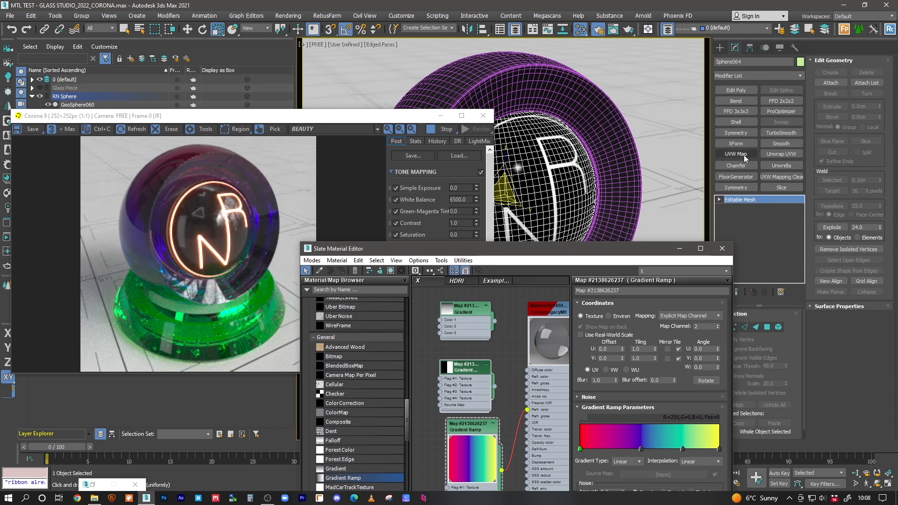
middle_drag(465, 394, 467, 340)
drag(467, 374, 461, 374)
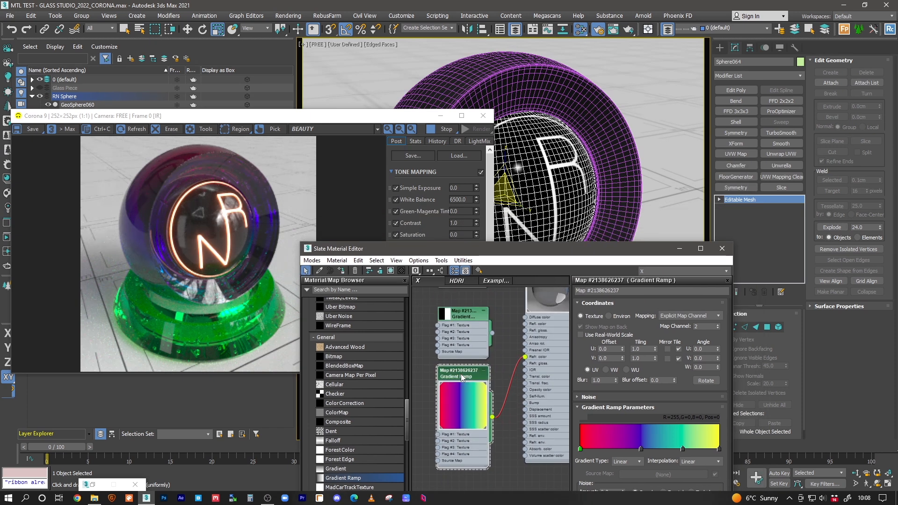
double_click(701, 326)
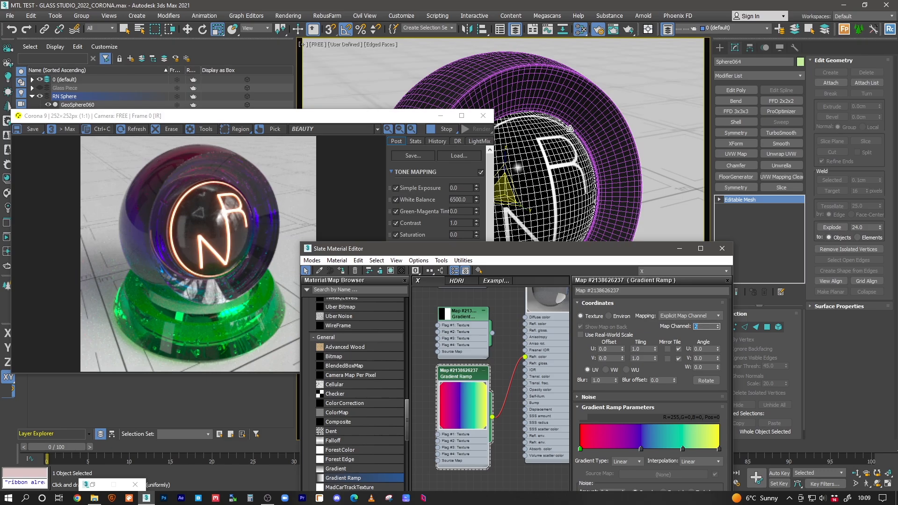
click(577, 104)
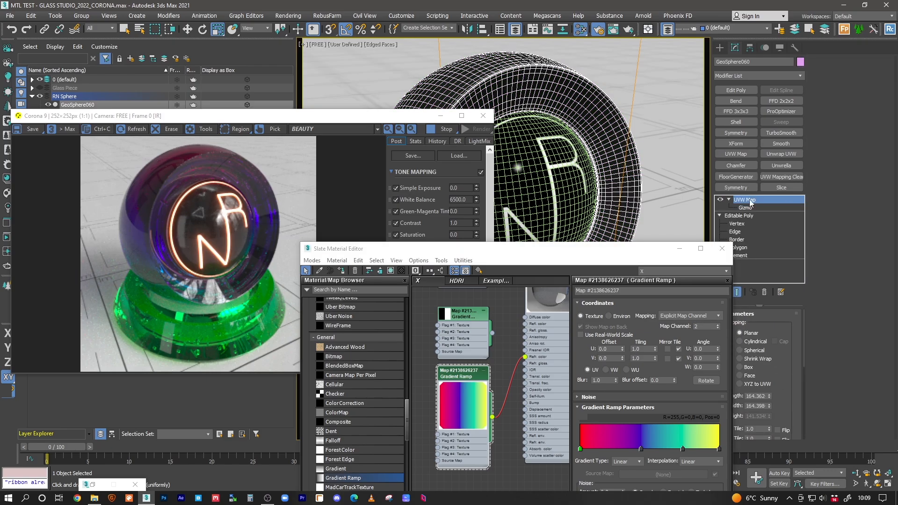
Step: Confirm the GeoSphere060 sphere's UVW Map uses Map Channel 2
scroll(775, 351, down, 3)
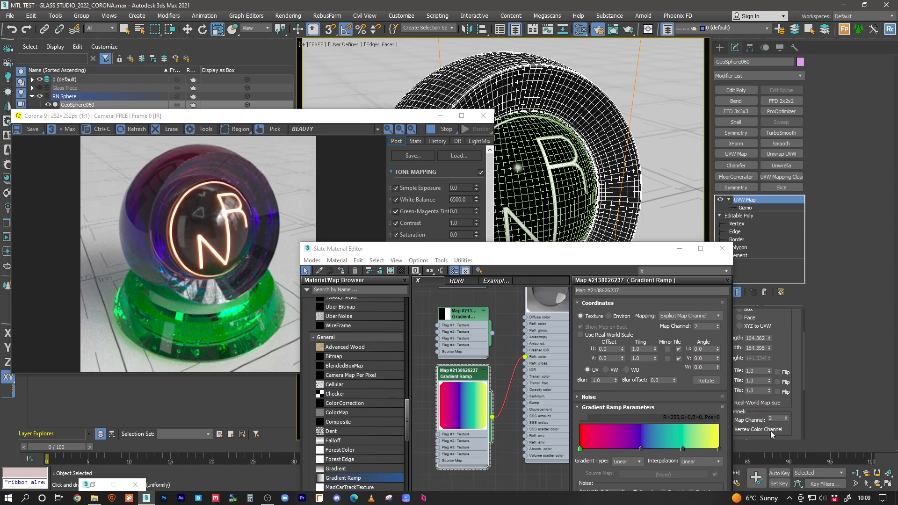
double_click(774, 419)
mouse_move(451, 373)
mouse_down()
mouse_move(451, 390)
mouse_move(452, 380)
mouse_up()
middle_drag(526, 347, 513, 399)
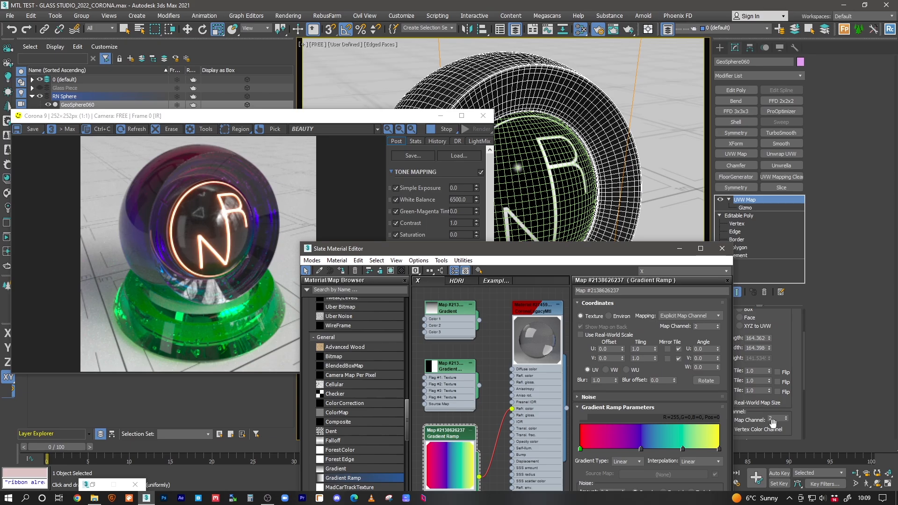
drag(630, 251, 610, 248)
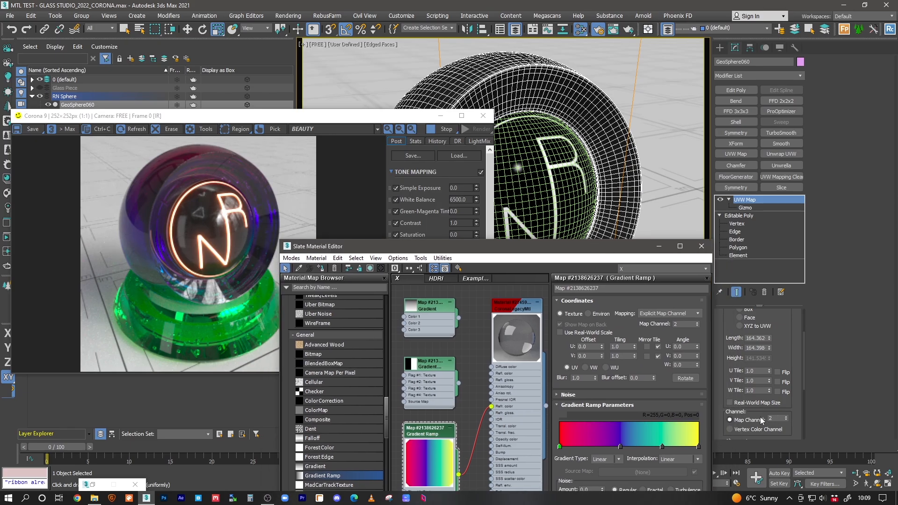
click(775, 420)
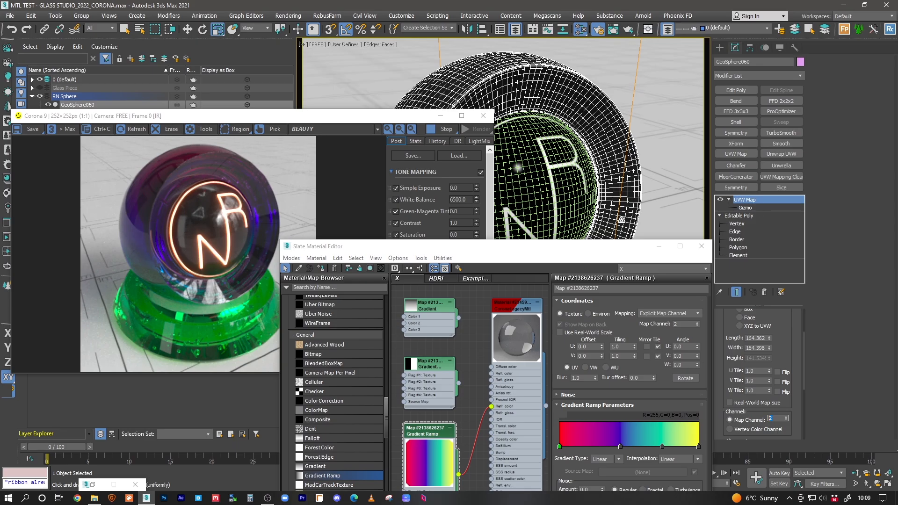
Step: Zoom out and pan the Slate view, centring the sphere materials and gradient nodes
drag(475, 250, 483, 194)
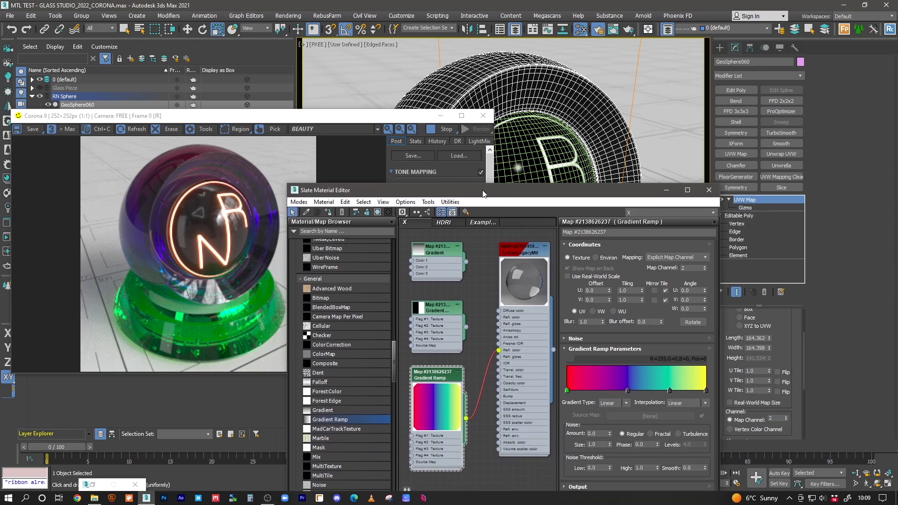
middle_drag(441, 314, 448, 326)
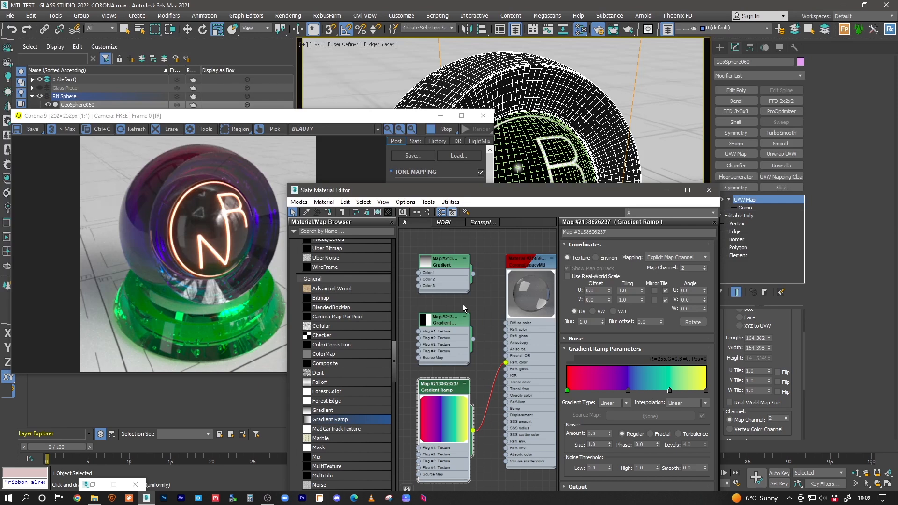
scroll(462, 304, down, 5)
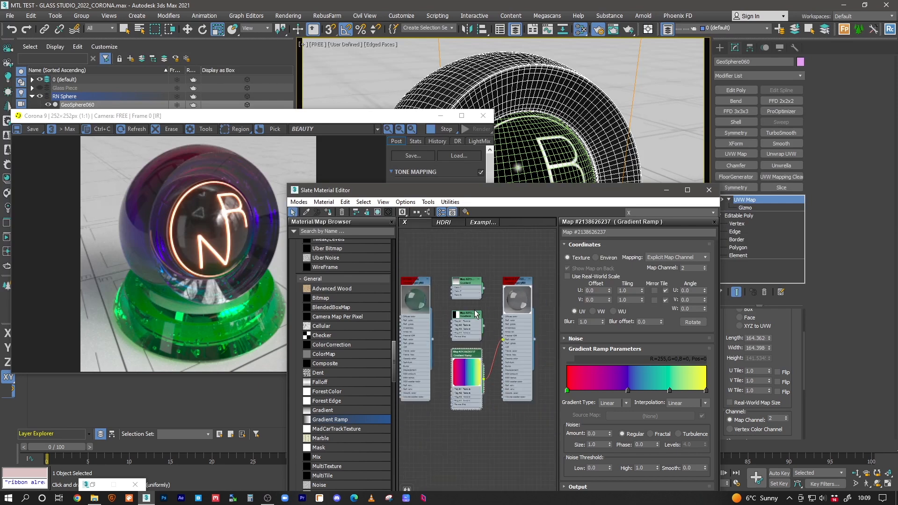
middle_drag(444, 312, 543, 301)
mouse_move(472, 295)
middle_down()
mouse_move(523, 291)
mouse_move(422, 289)
middle_up()
middle_drag(490, 276, 401, 297)
mouse_move(481, 314)
middle_down()
mouse_move(452, 316)
mouse_move(492, 305)
mouse_move(435, 294)
mouse_move(447, 304)
middle_up()
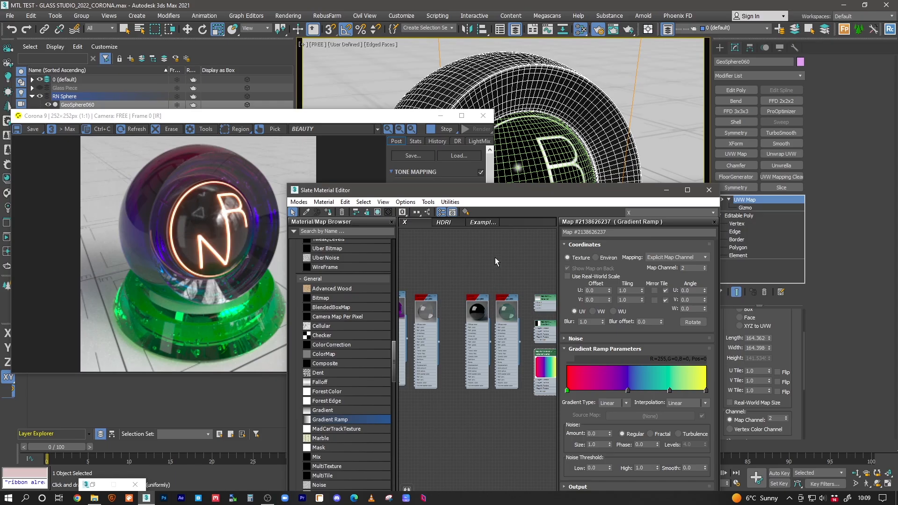
drag(469, 195, 471, 167)
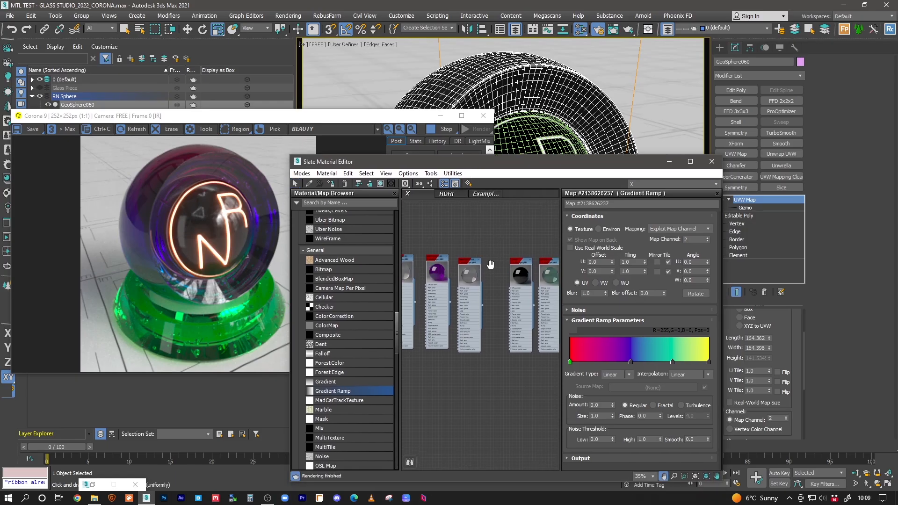
middle_drag(539, 293, 491, 285)
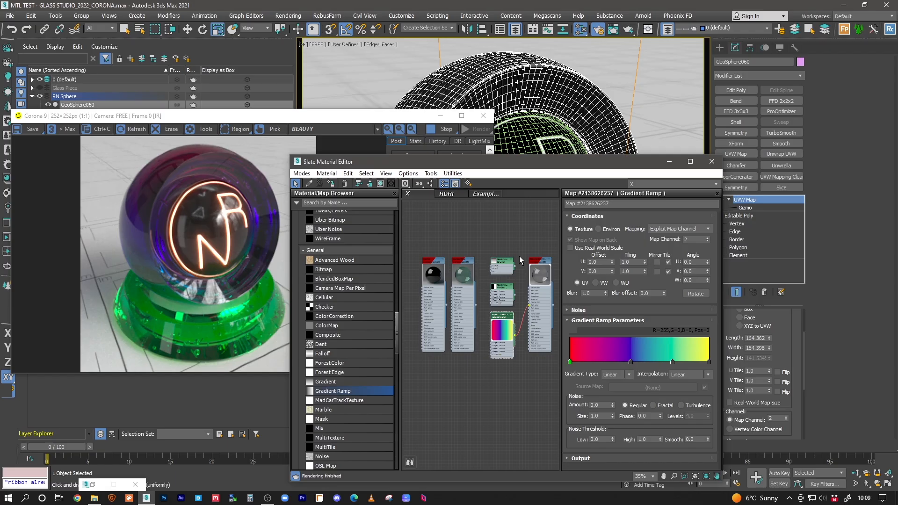
middle_drag(509, 240, 491, 235)
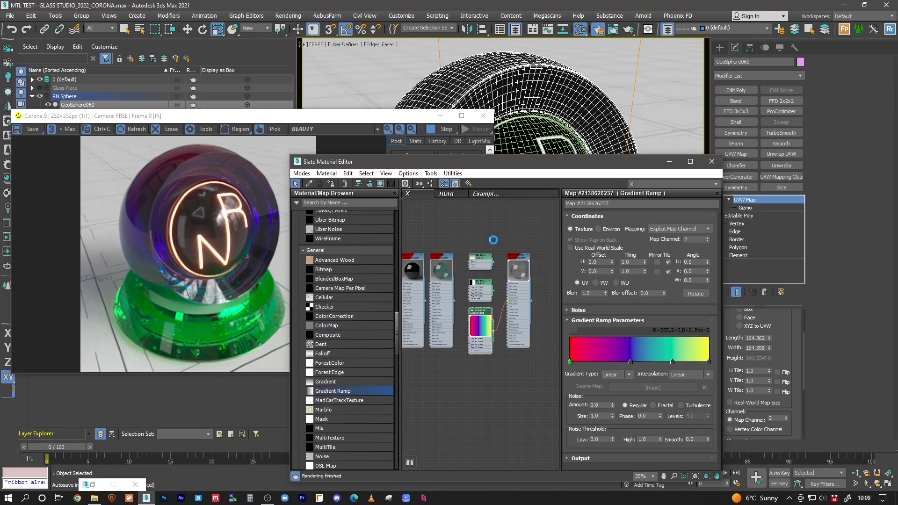